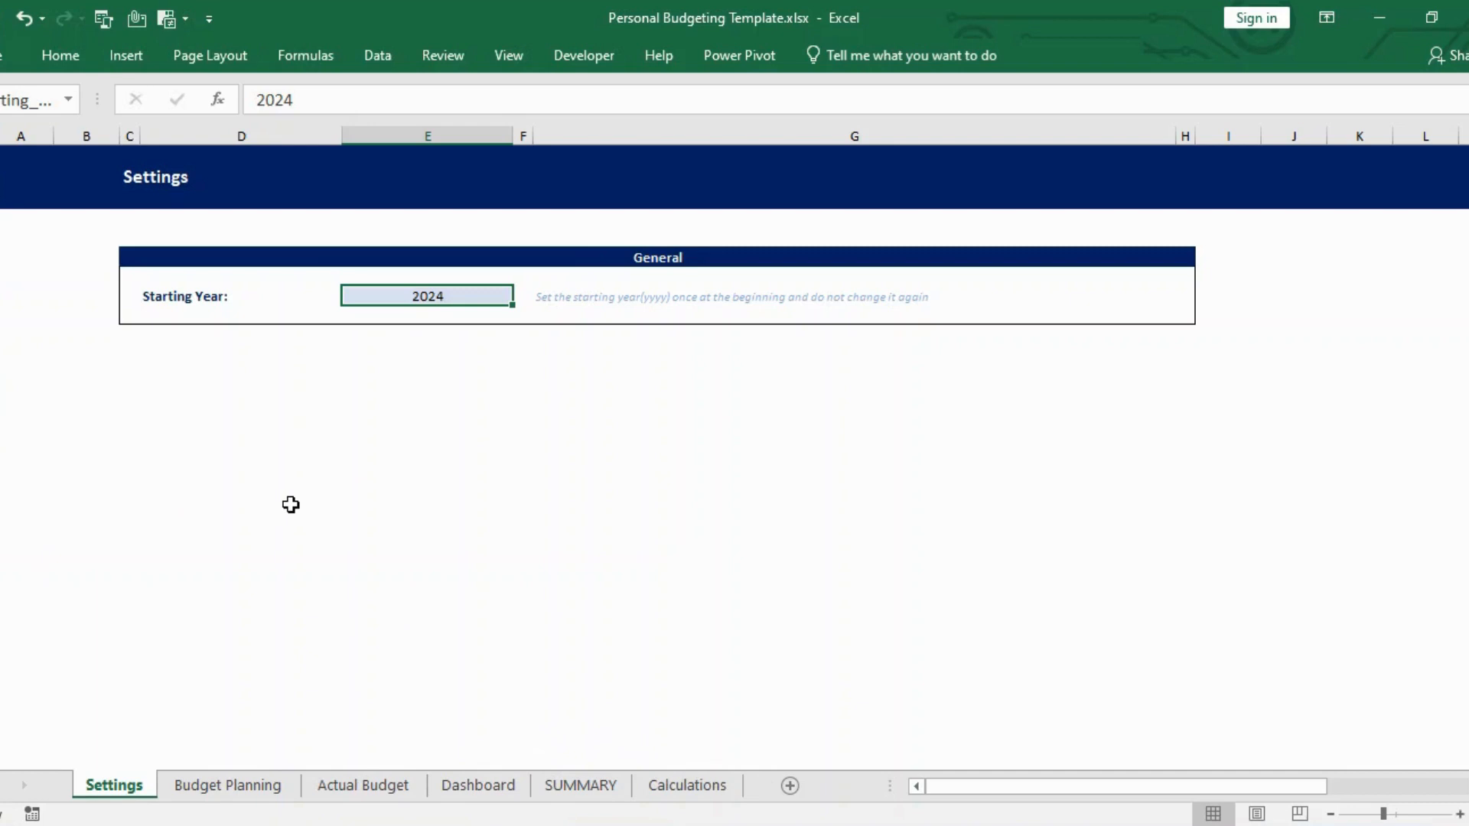
# Check the Starting Year setting, and examine the Budget Planning sheet's monthly and yearly columns through 2033
pyautogui.click(455, 300)
pyautogui.click(463, 295)
pyautogui.click(246, 785)
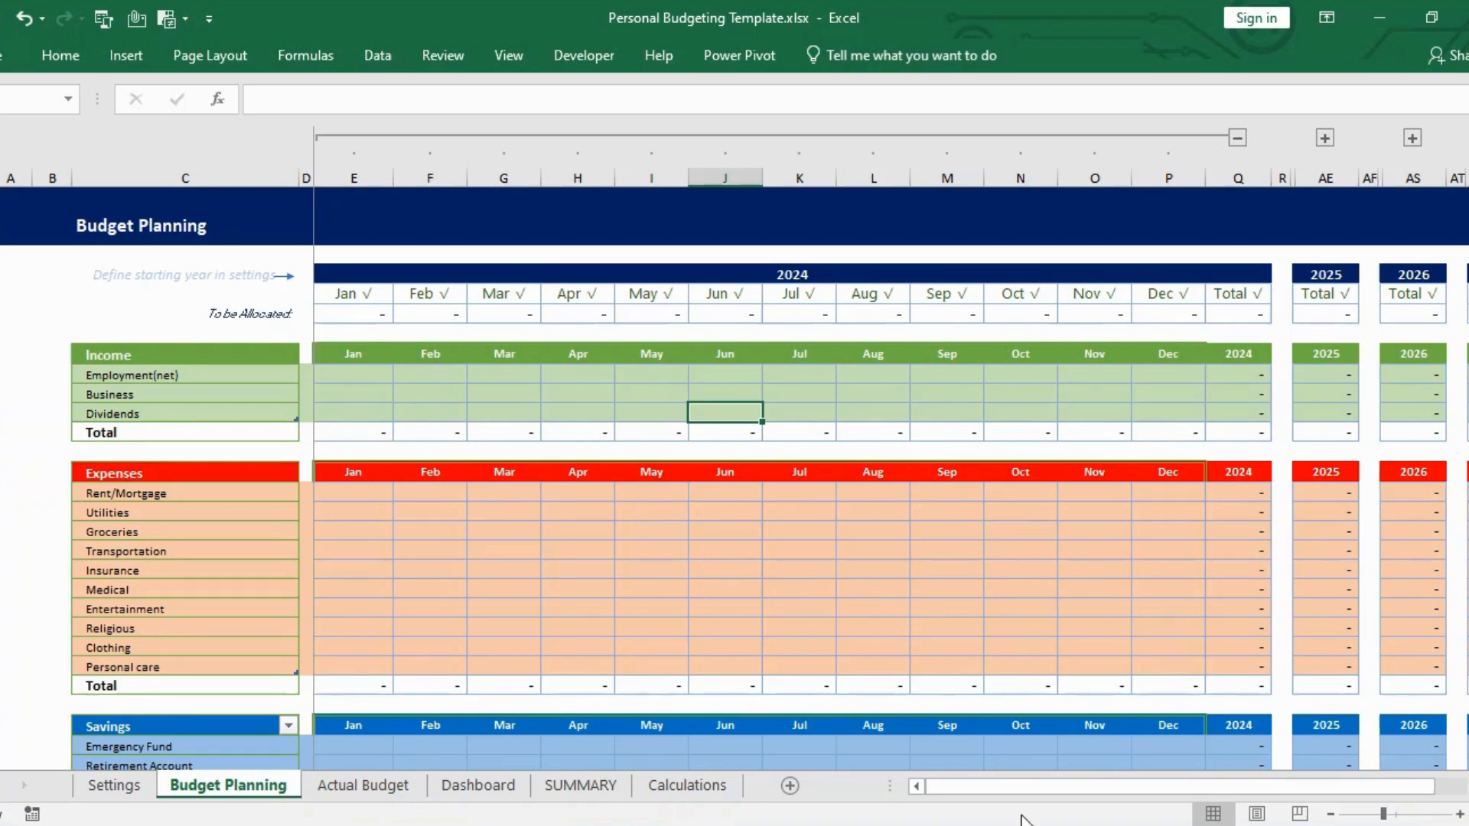
pyautogui.moveTo(996, 796); pyautogui.dragTo(1131, 780)
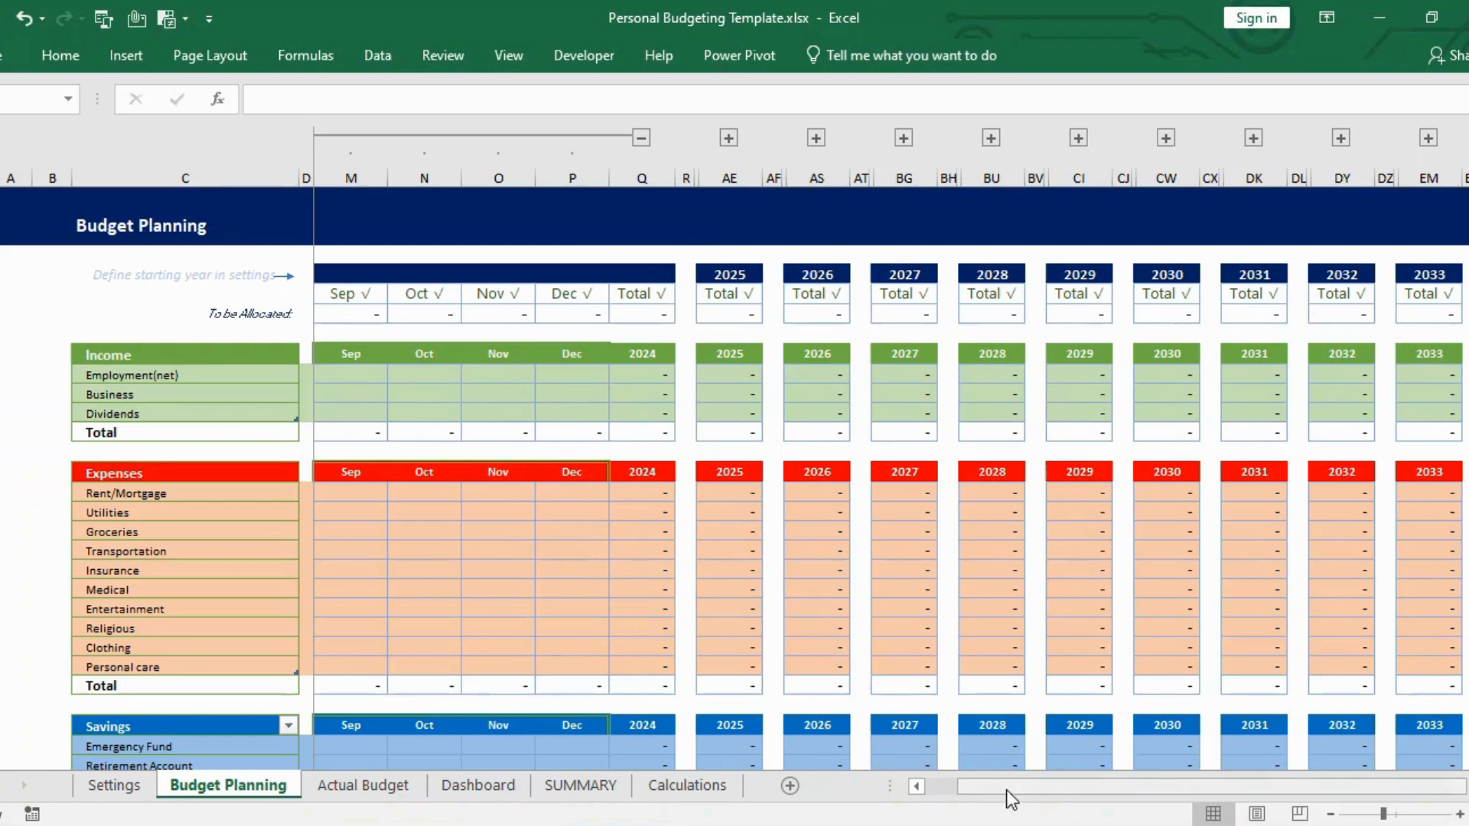
pyautogui.moveTo(1007, 789); pyautogui.dragTo(938, 788)
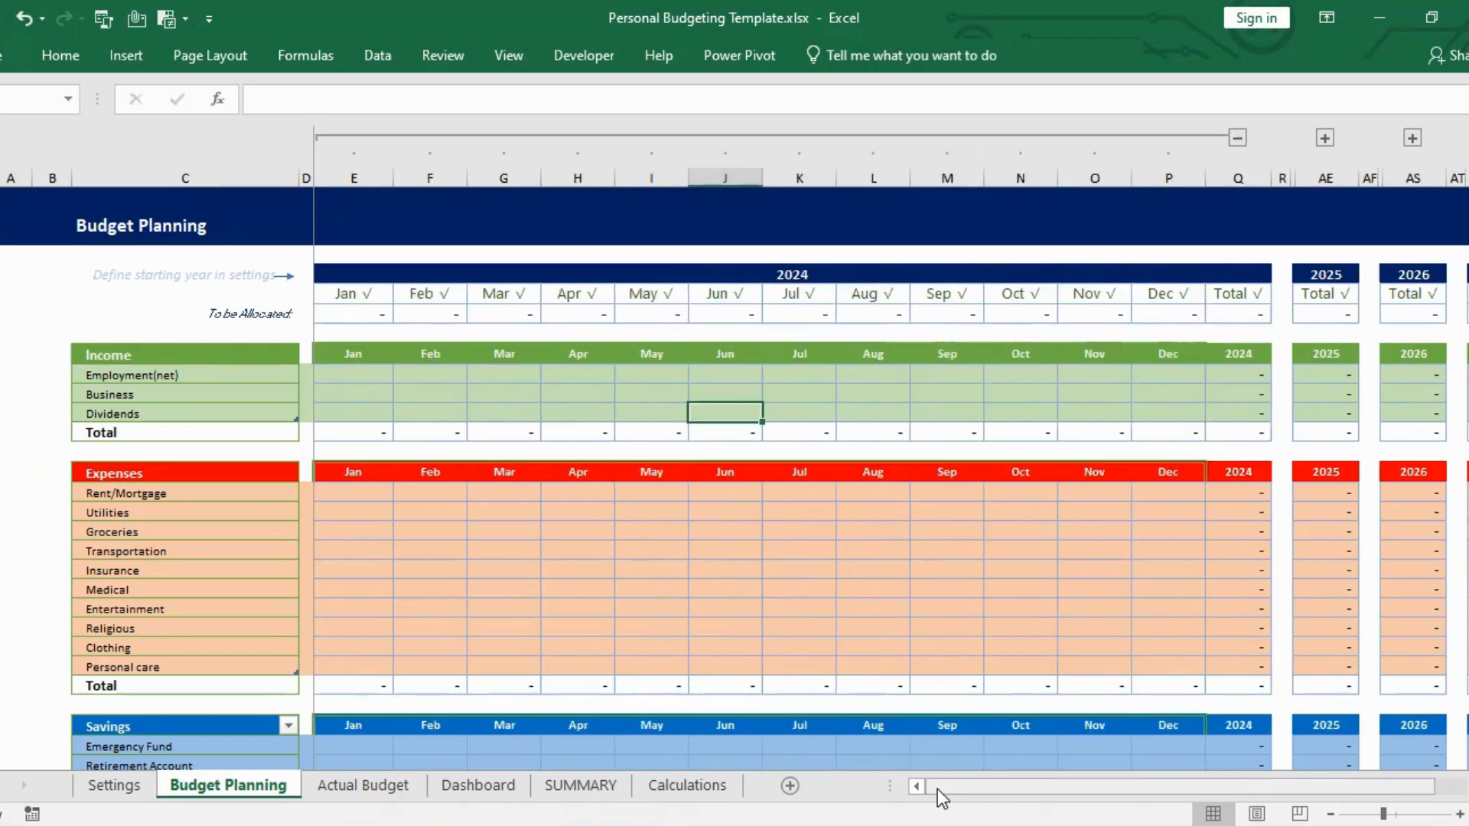
pyautogui.moveTo(1206, 783); pyautogui.dragTo(1289, 788)
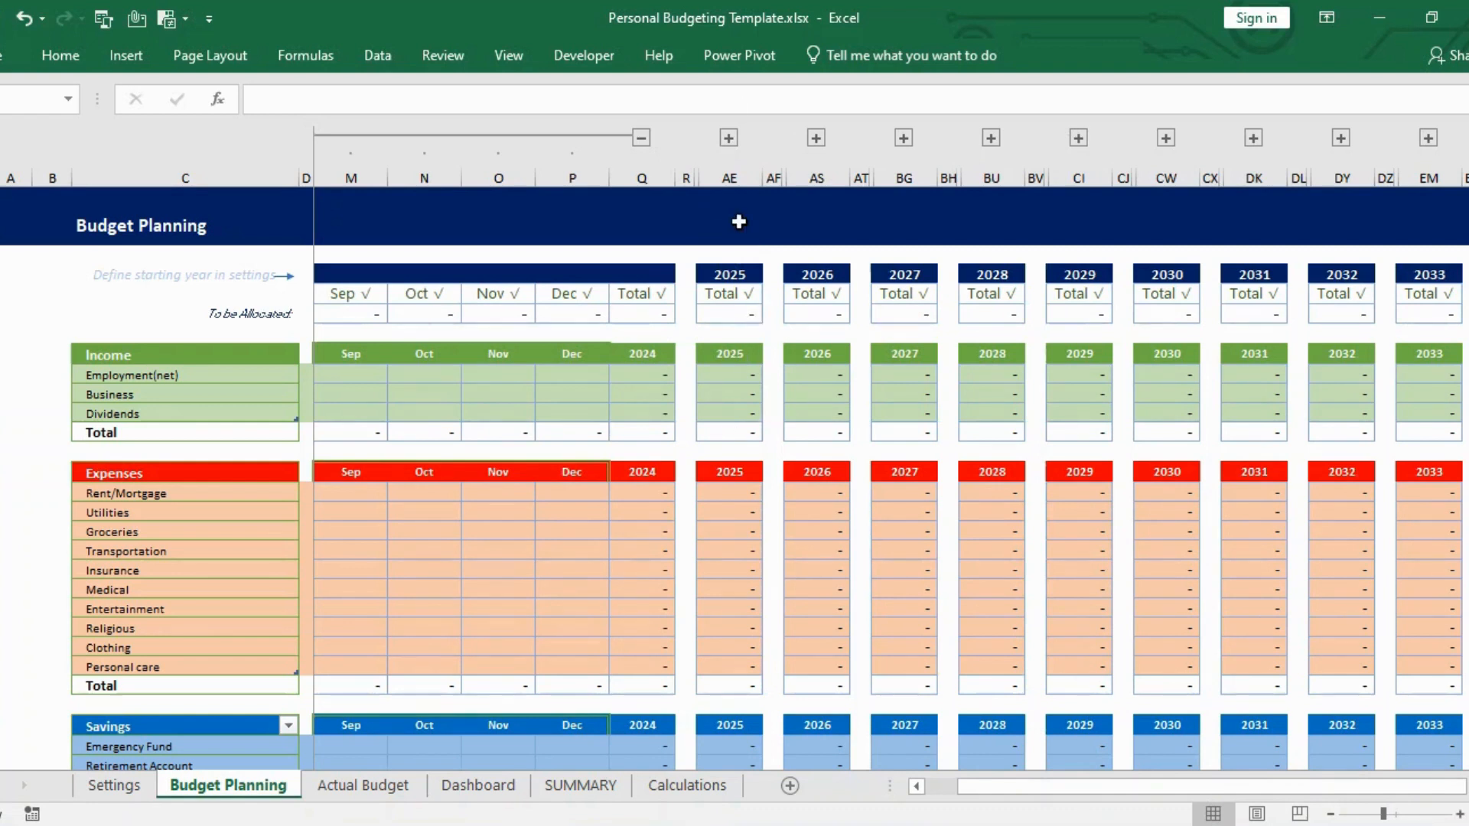
# Expand the 2025 column group to view its months, and collapse it again
pyautogui.click(728, 138)
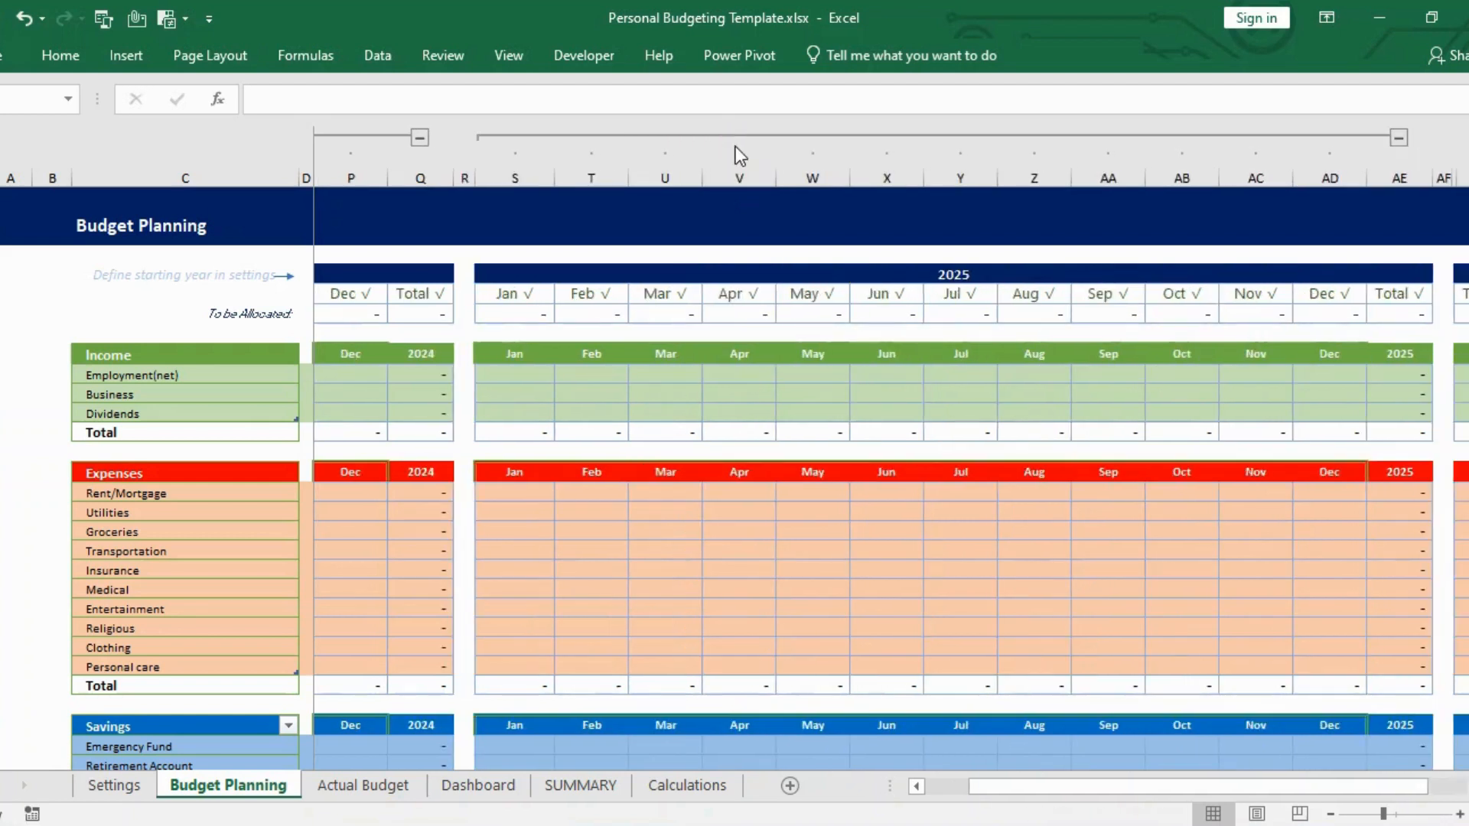
pyautogui.moveTo(1071, 787); pyautogui.dragTo(1101, 792)
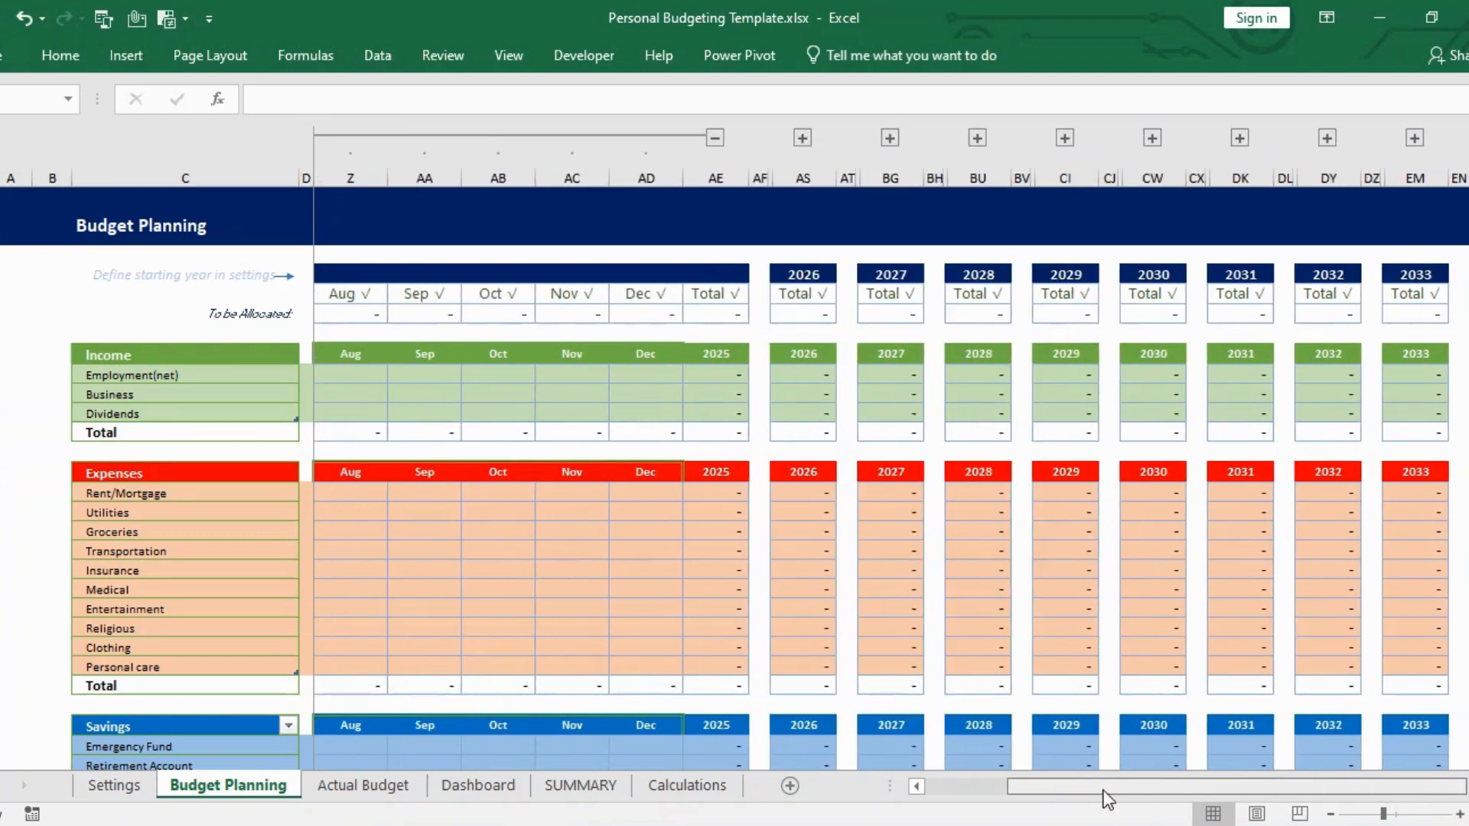
pyautogui.click(713, 135)
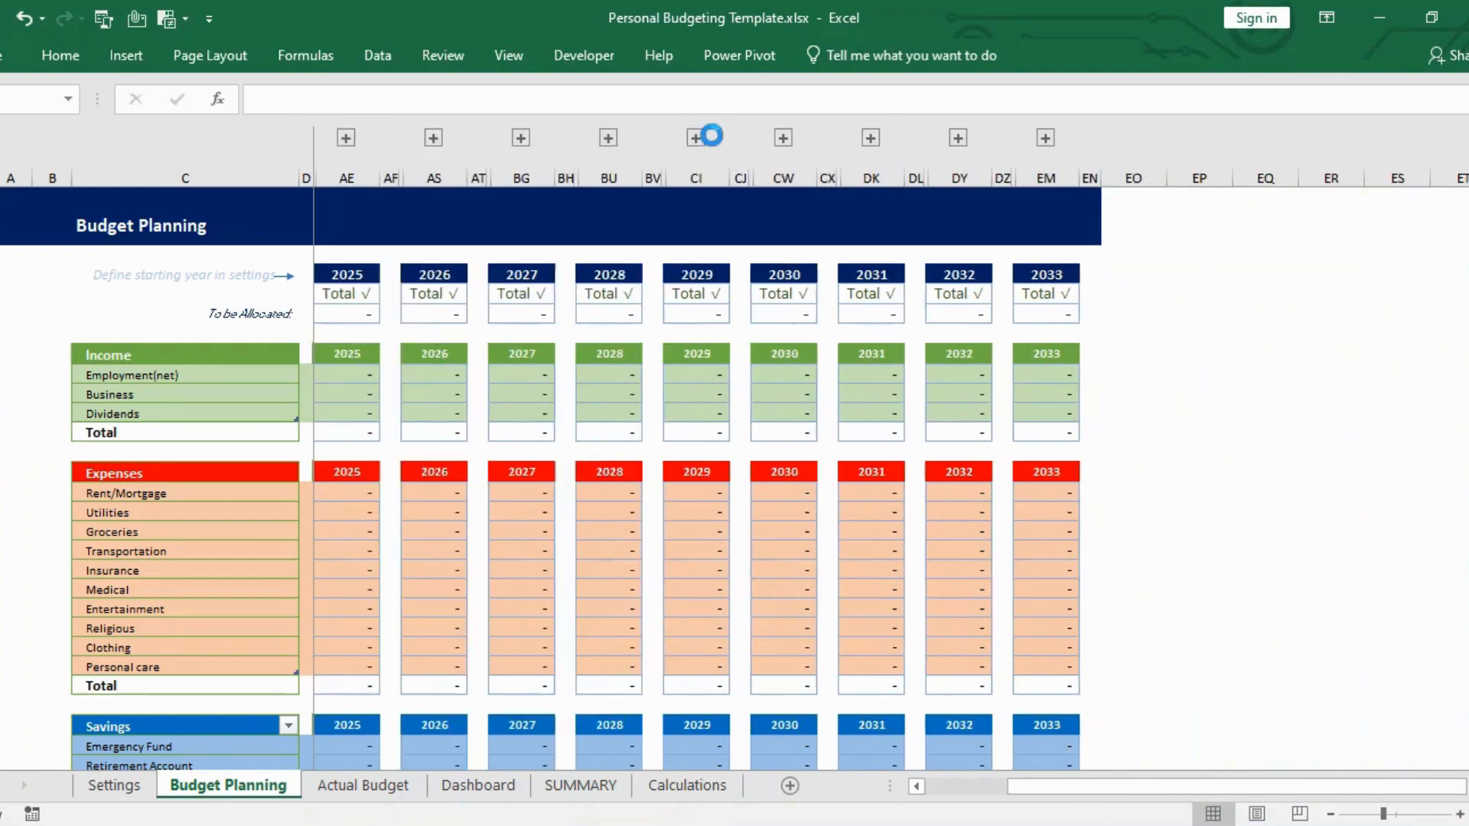
pyautogui.moveTo(1150, 791); pyautogui.dragTo(1026, 778)
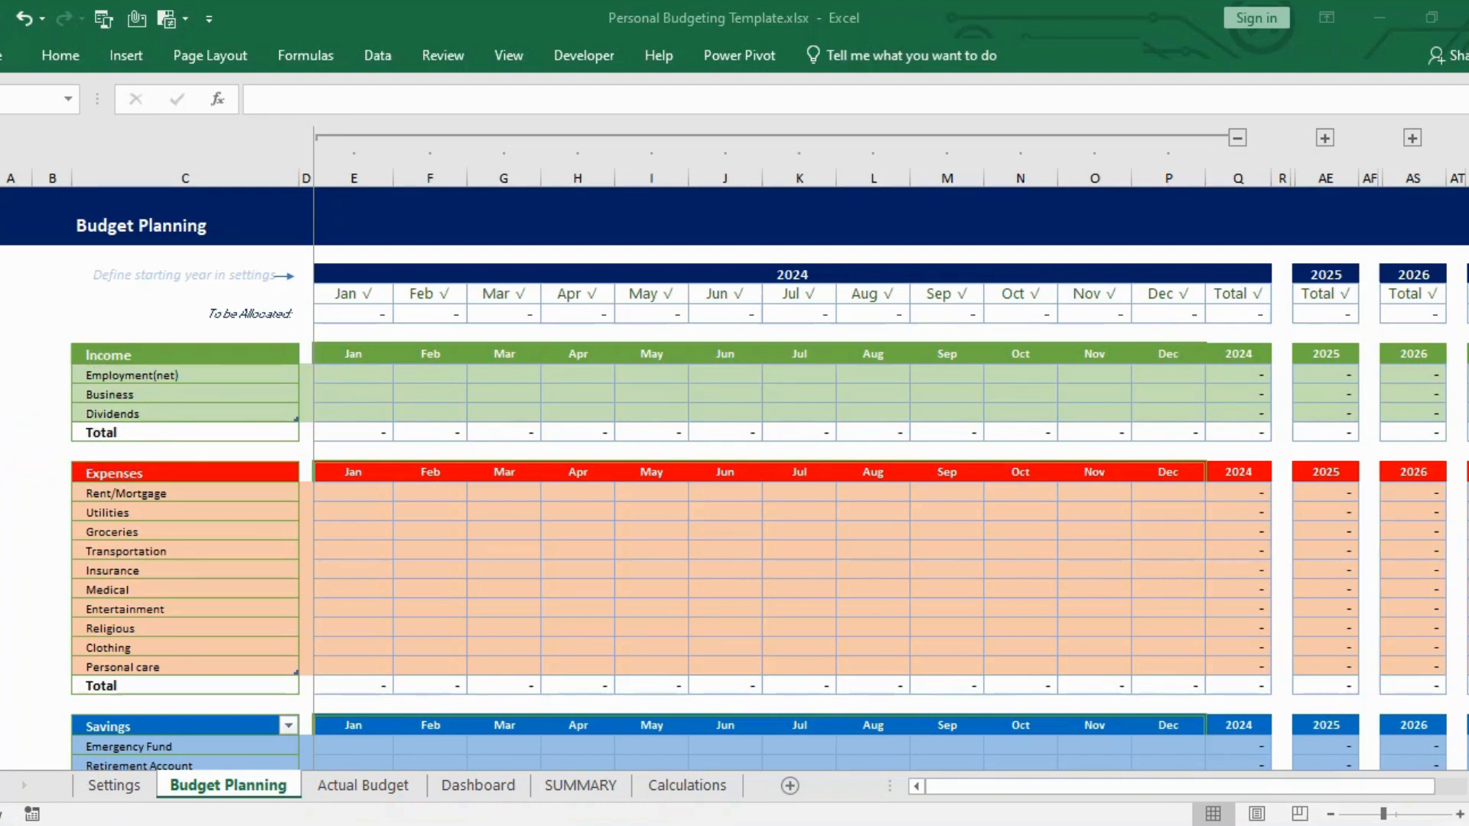
# Unhide the spare category rows between Dividends and Total in the Income section
pyautogui.hotkey('alt', 'Tab')
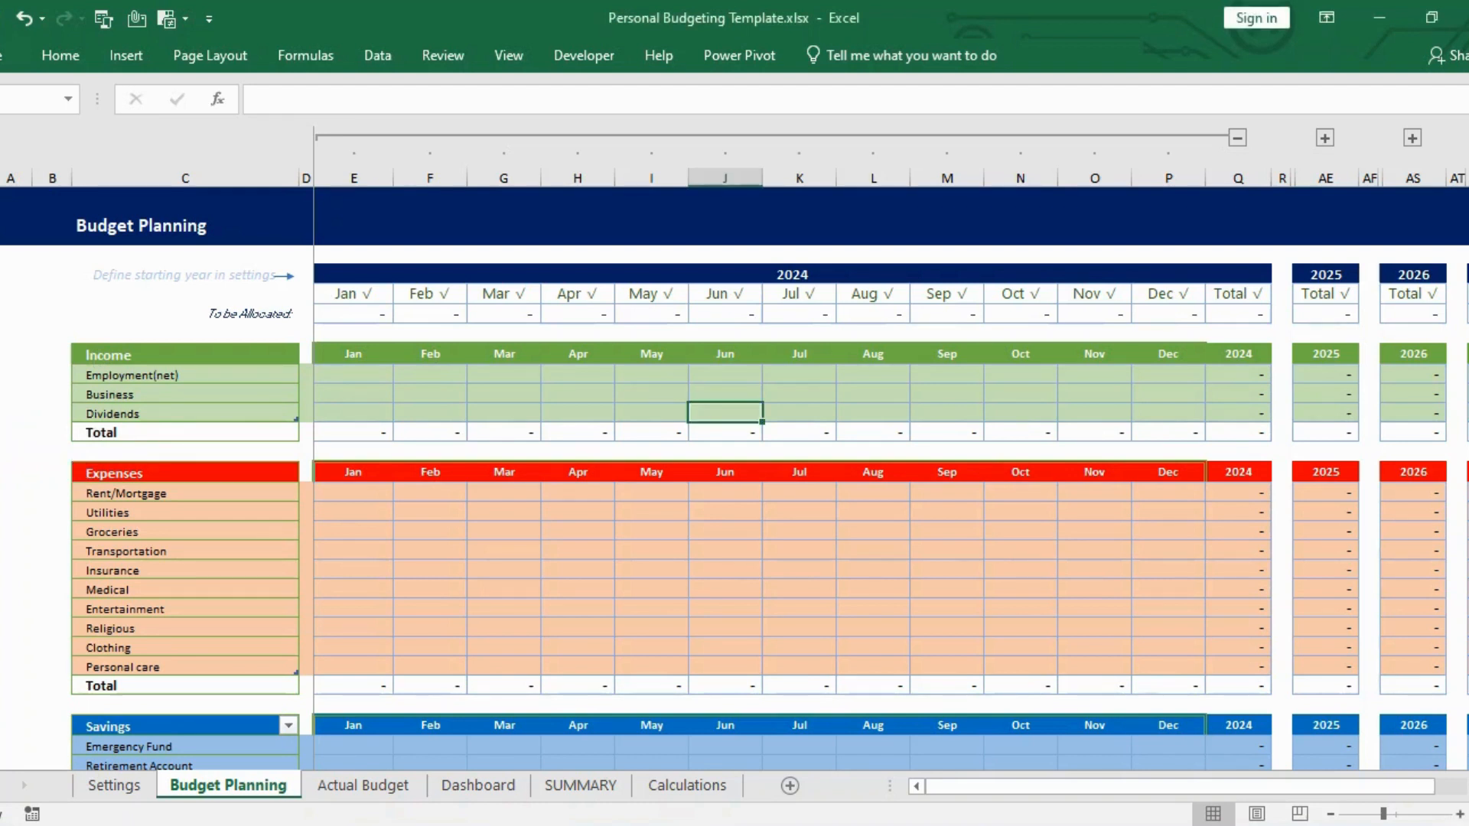
pyautogui.moveTo(0, 414); pyautogui.dragTo(0, 432)
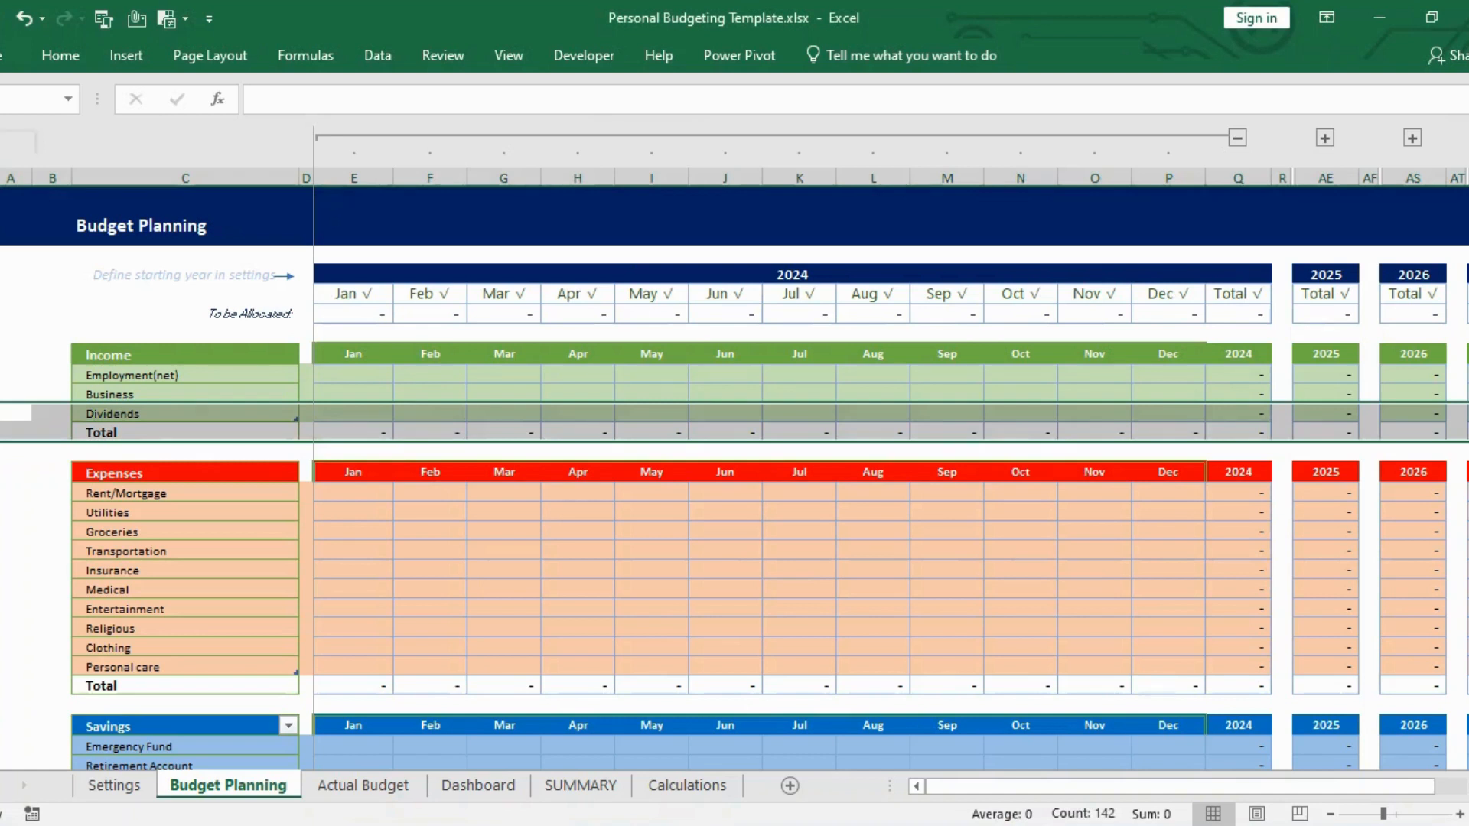
pyautogui.rightClick(3, 431)
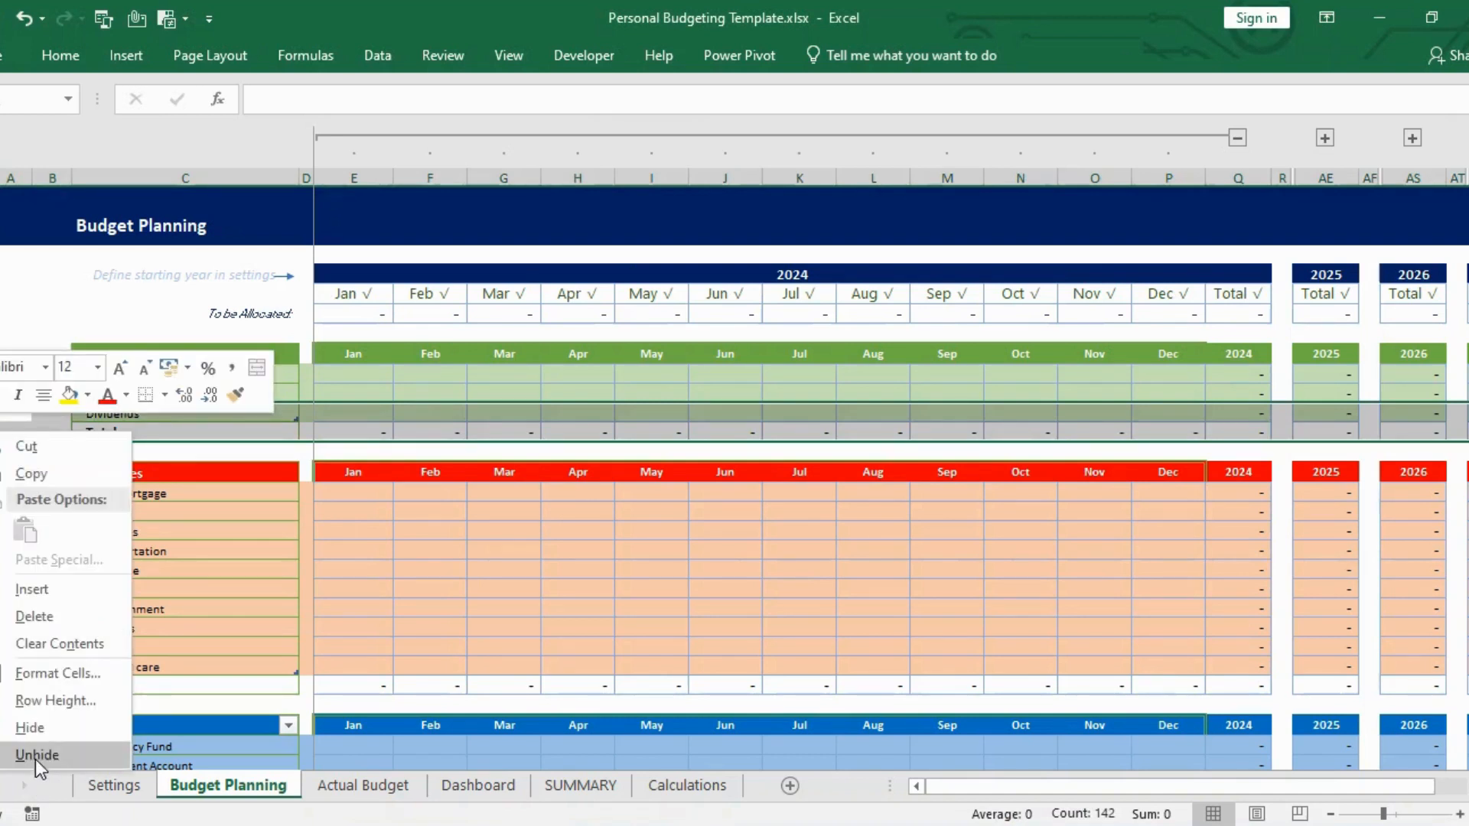
pyautogui.click(35, 757)
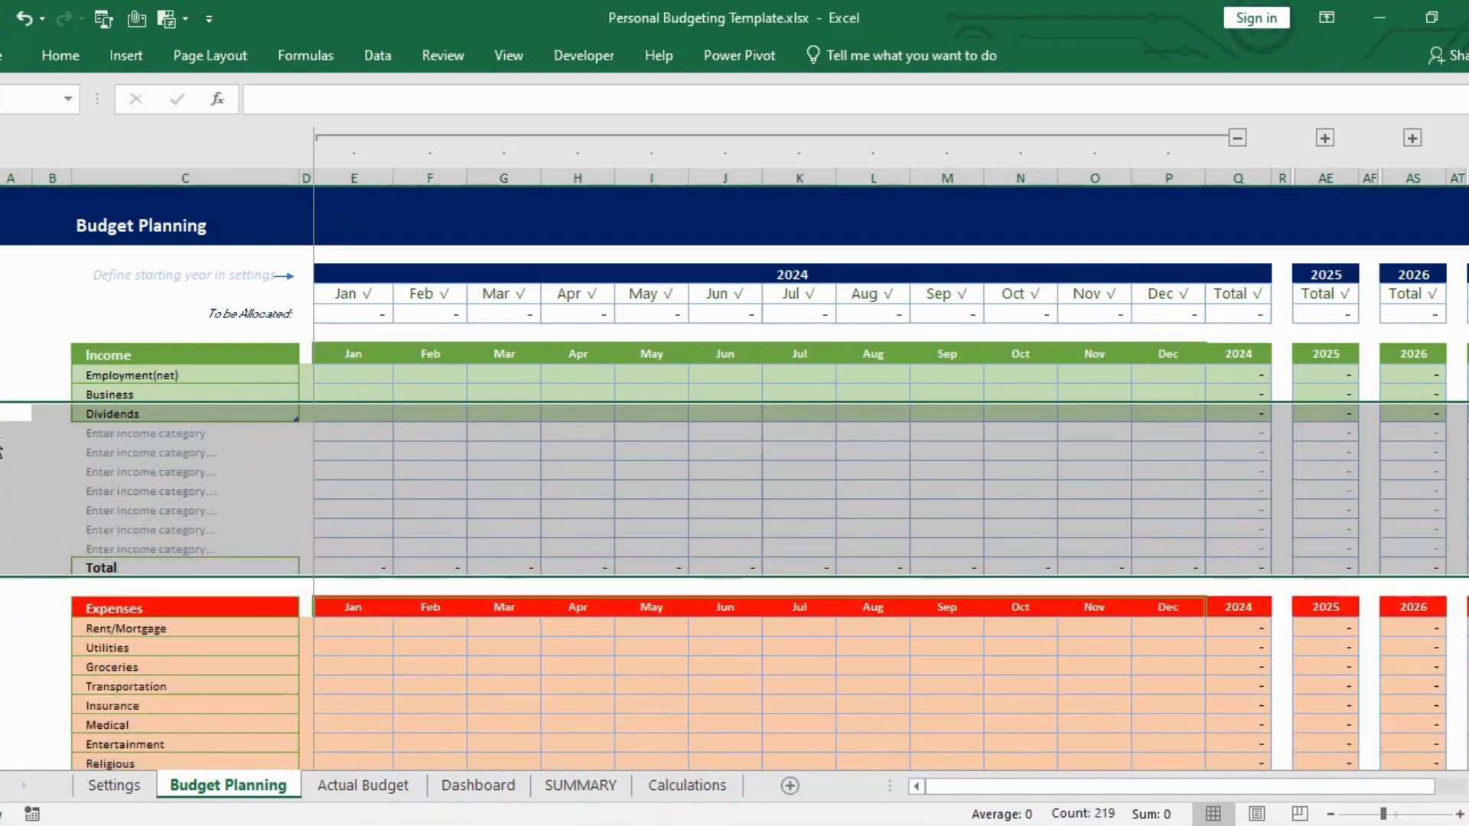
# Hide the unused "Enter income category" rows in the Income section
pyautogui.moveTo(0, 434); pyautogui.dragTo(0, 548)
pyautogui.rightClick(1, 549)
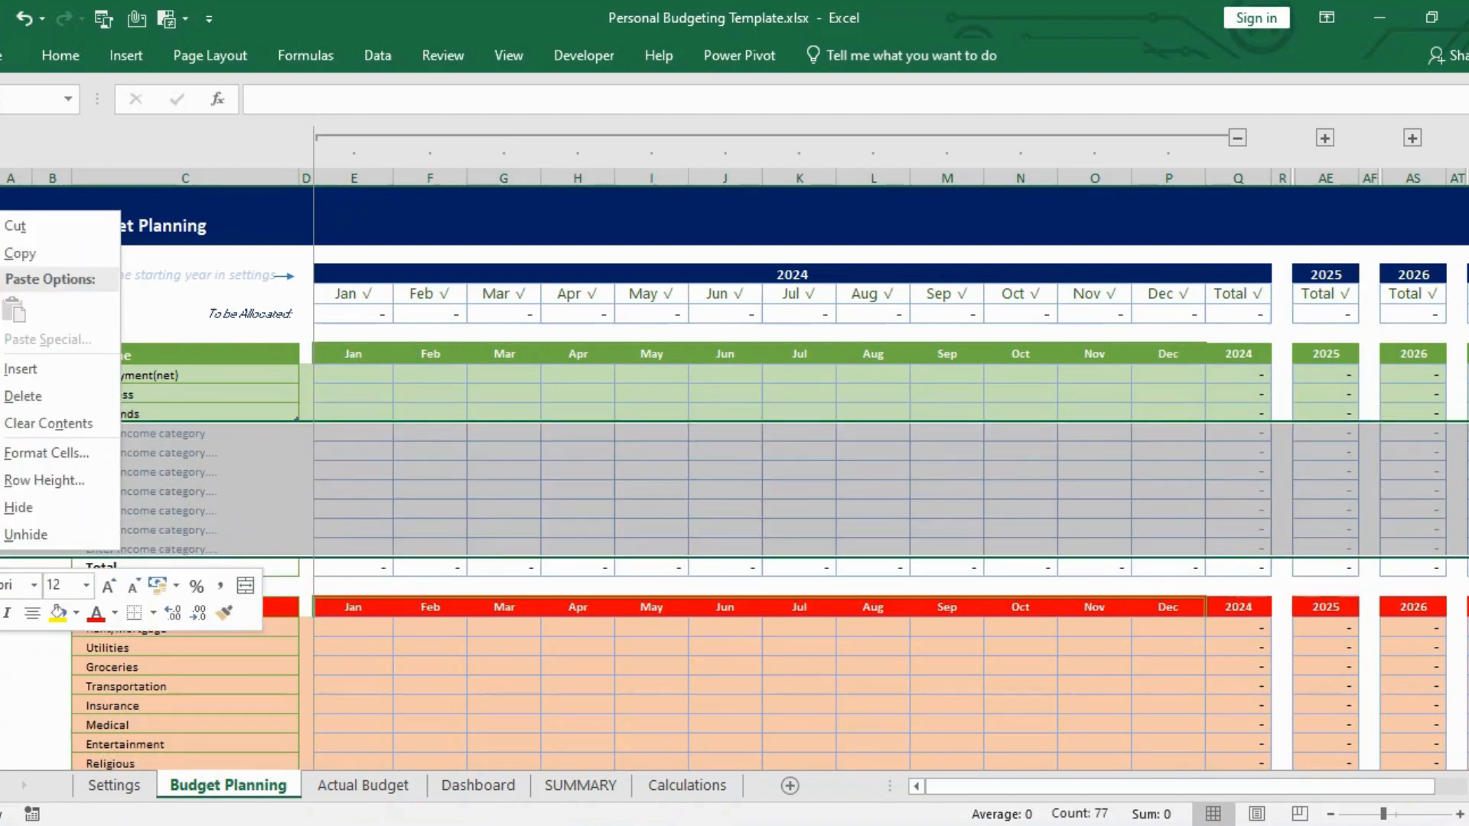
pyautogui.click(16, 508)
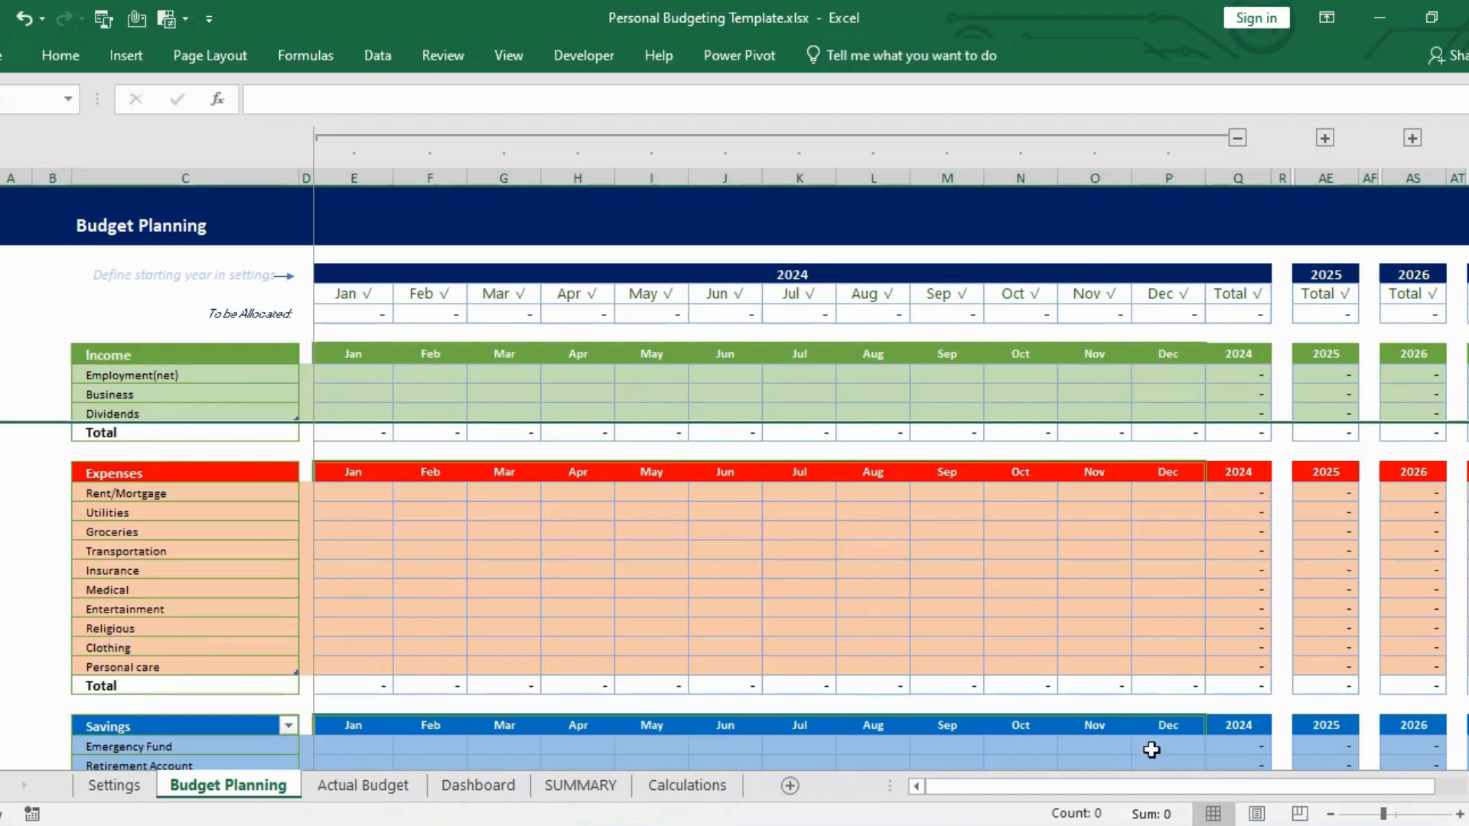
# Enter the January 2024 income budget as 3500 for Employment(net) and 1000 for Business
pyautogui.moveTo(1233, 786); pyautogui.dragTo(1084, 787)
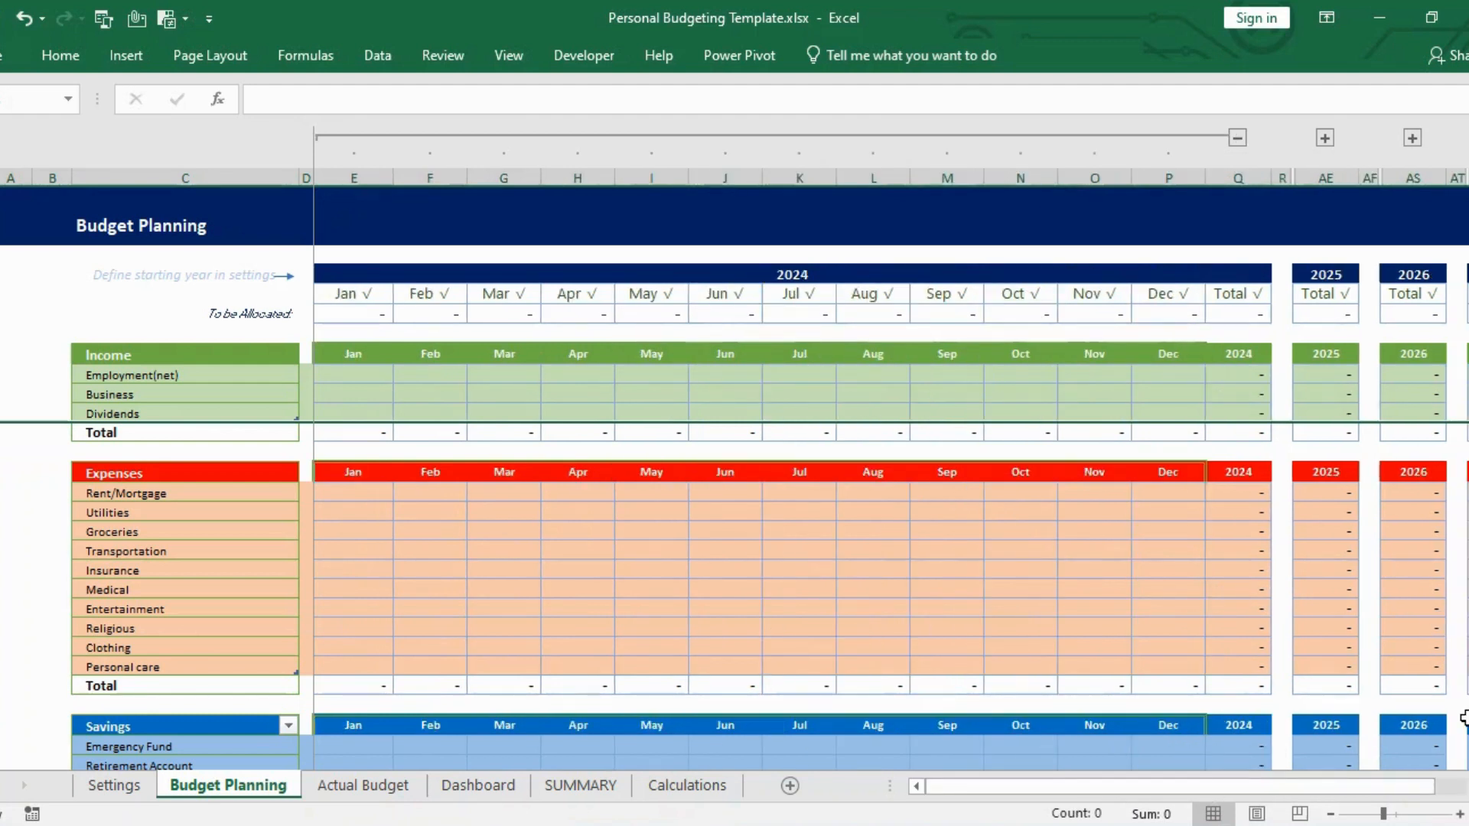
pyautogui.moveTo(1265, 783); pyautogui.dragTo(1264, 783)
pyautogui.click(361, 385)
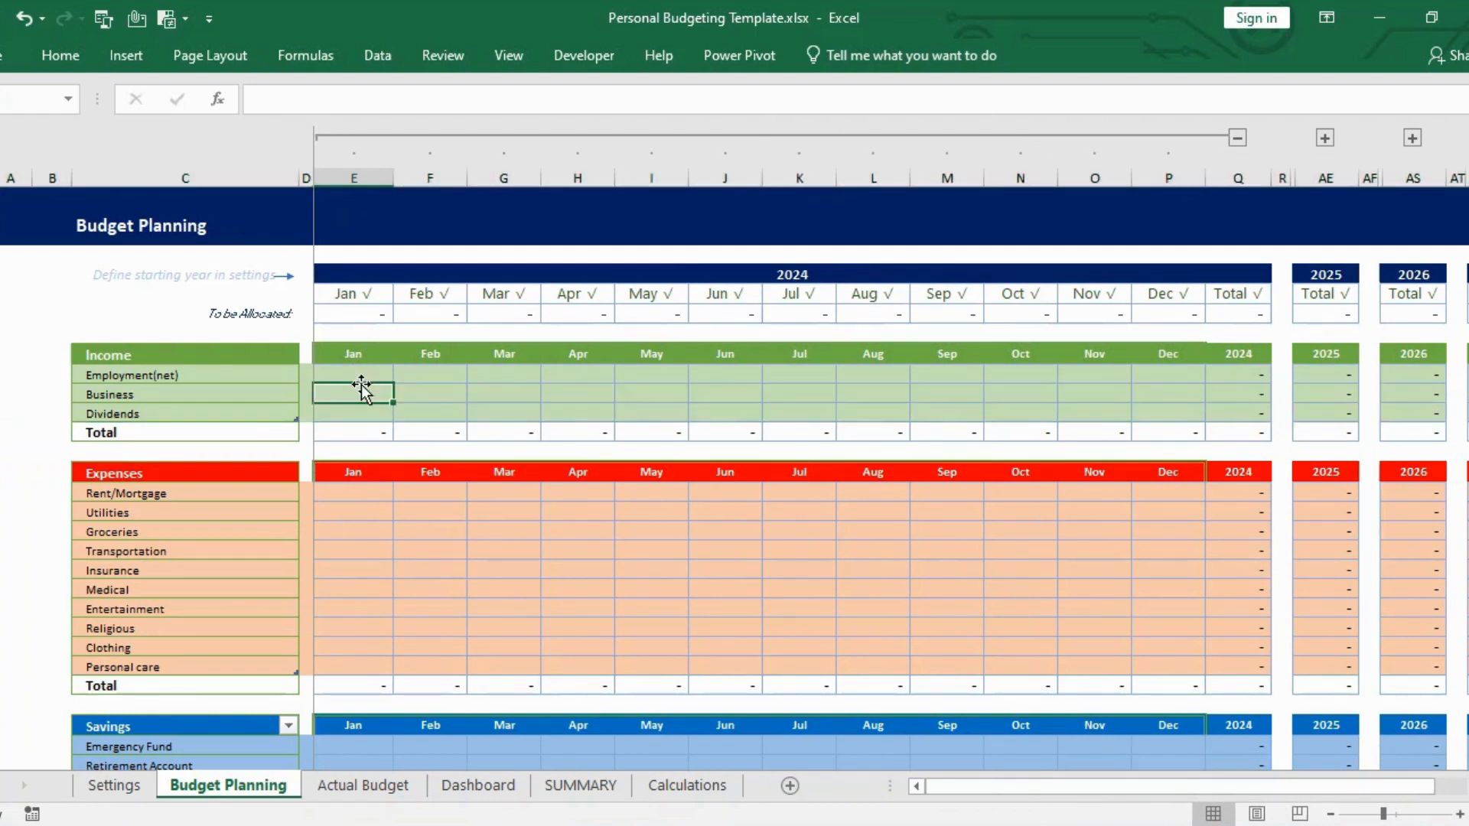
pyautogui.click(357, 378)
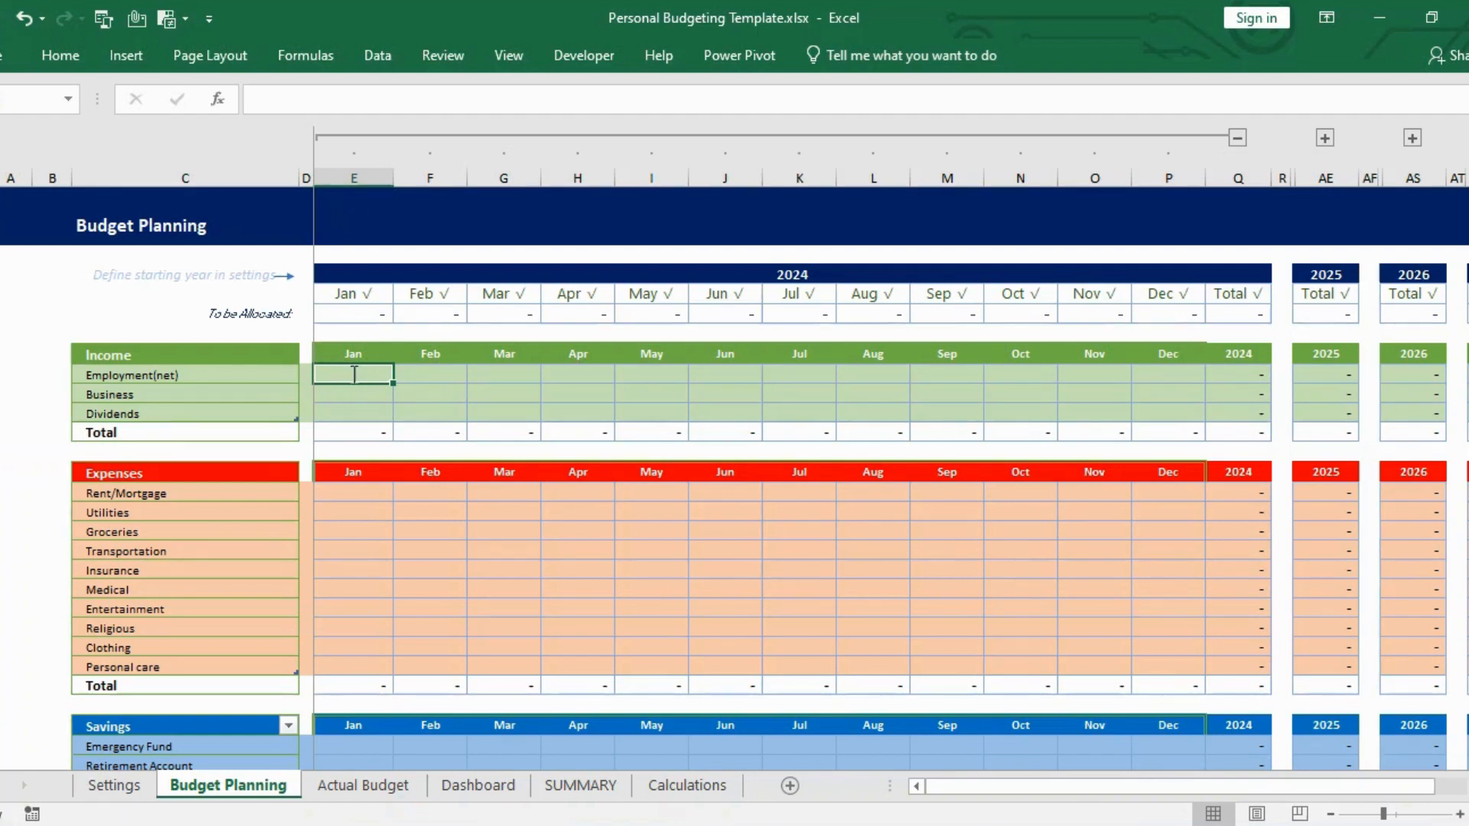
pyautogui.write('3500')
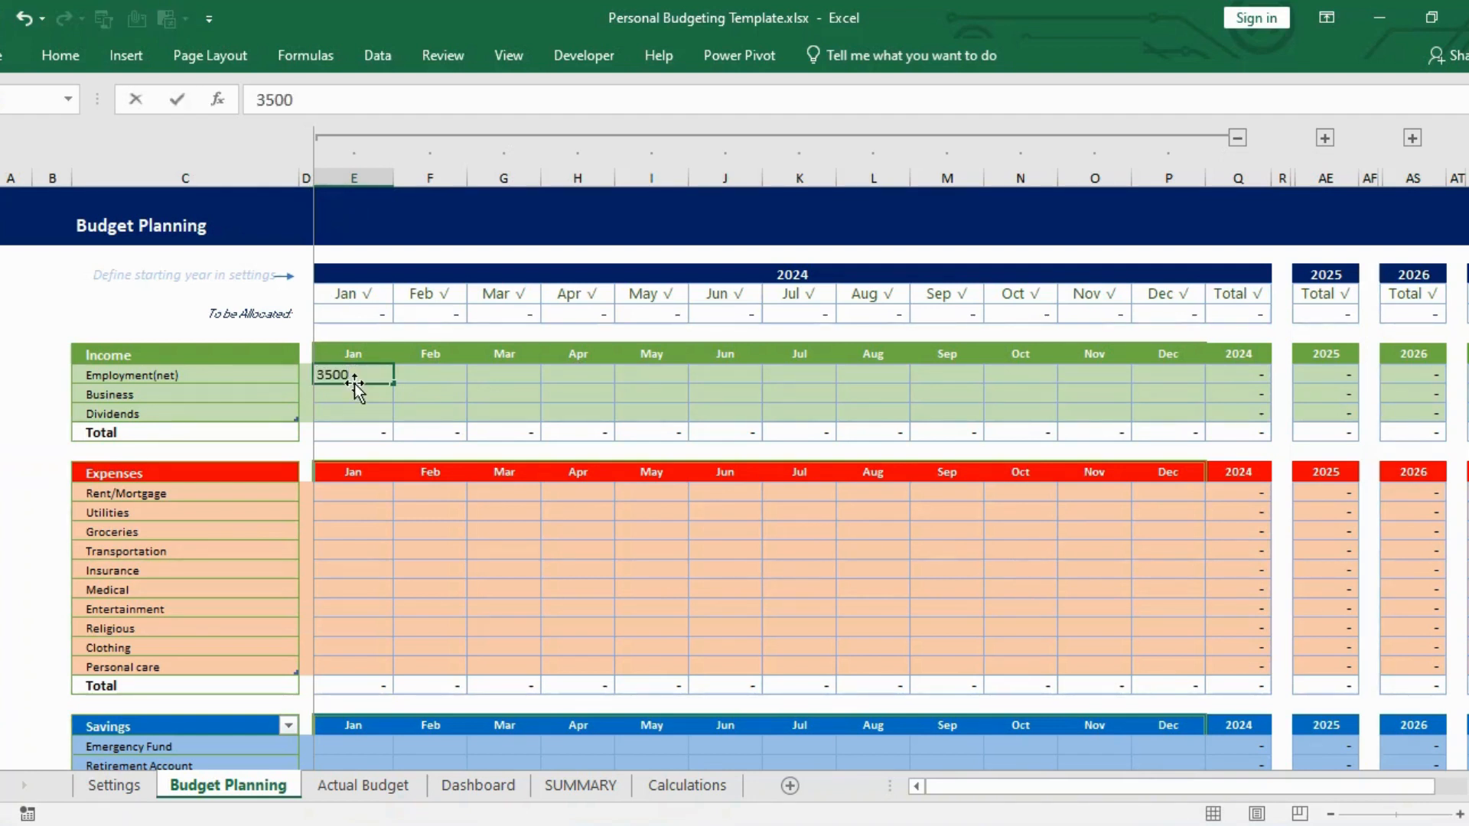
pyautogui.click(332, 397)
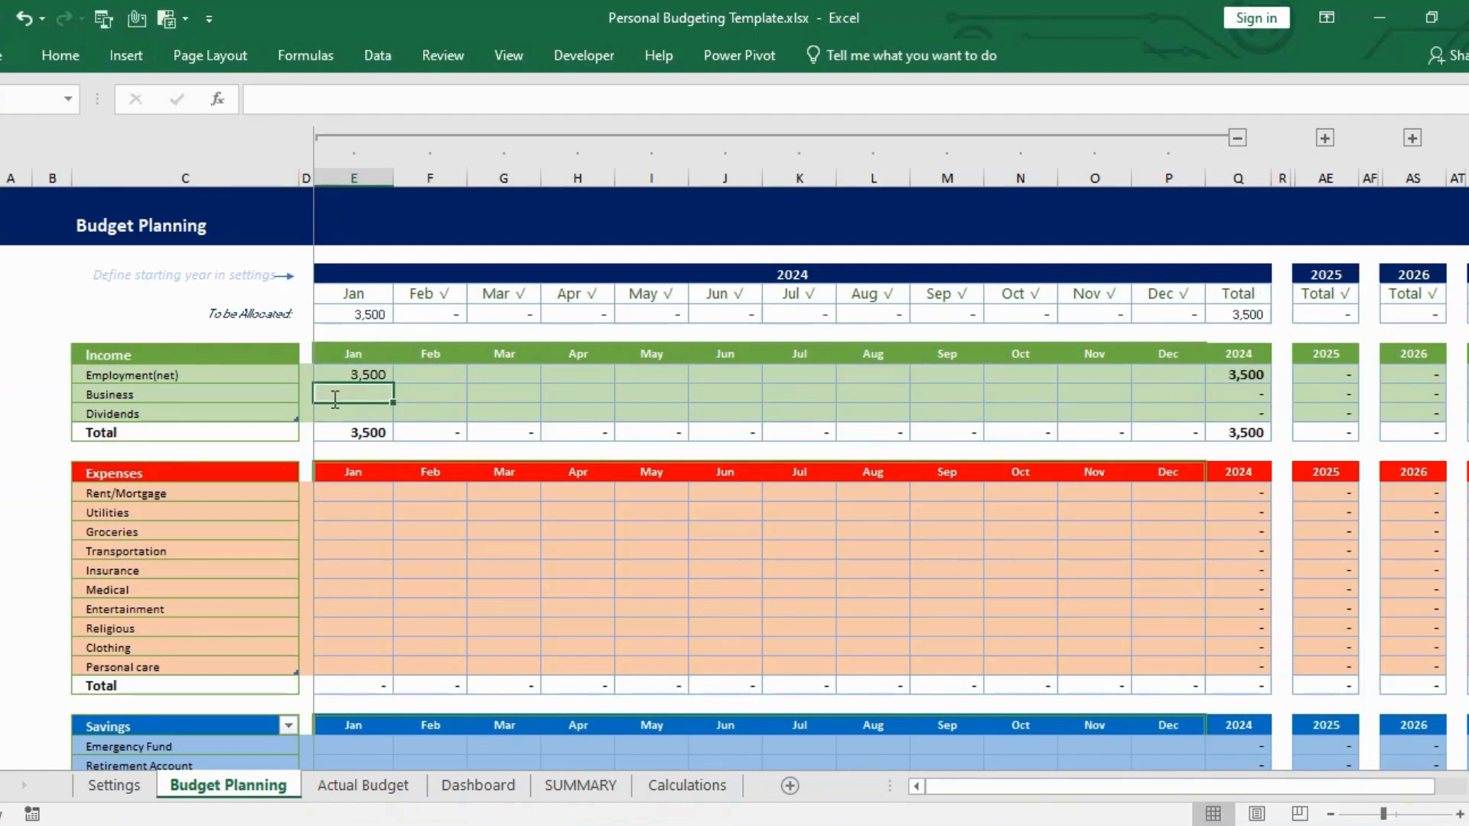
pyautogui.write('1000')
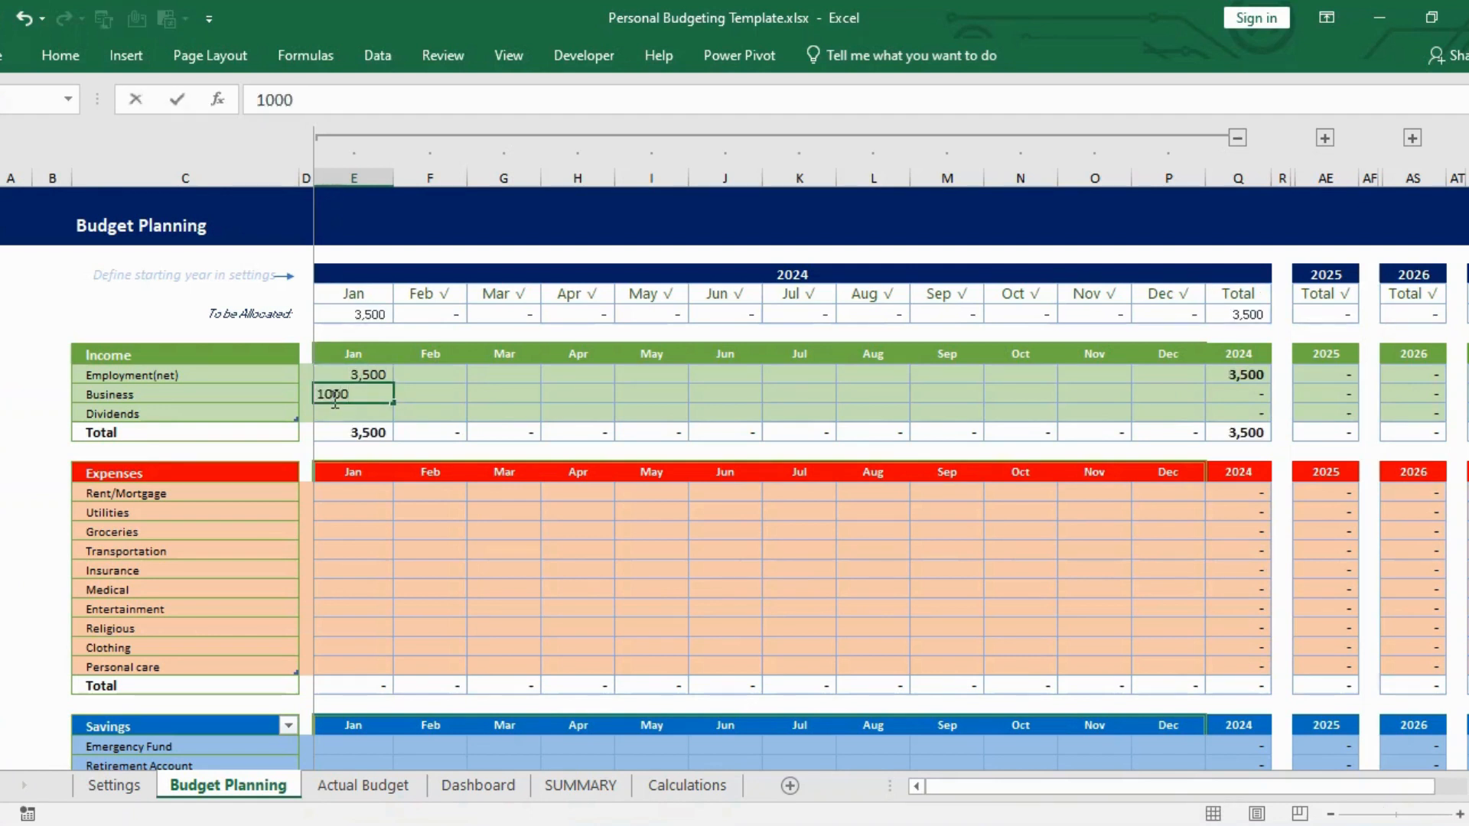
# Enter 150 as the January 2024 Dividends income
pyautogui.click(329, 413)
pyautogui.write('500')
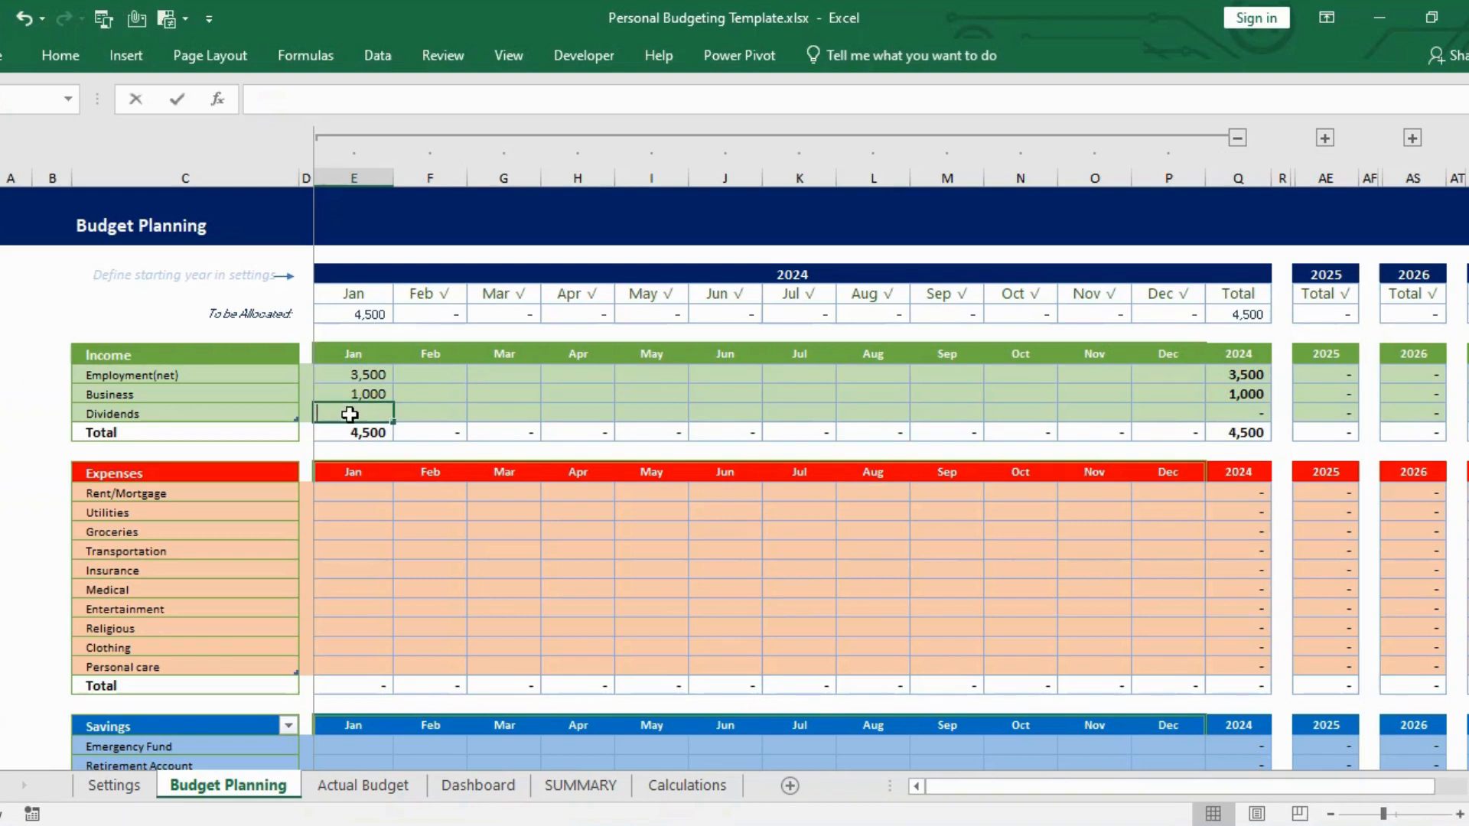
pyautogui.press('BackSpace')
pyautogui.press('BackSpace')
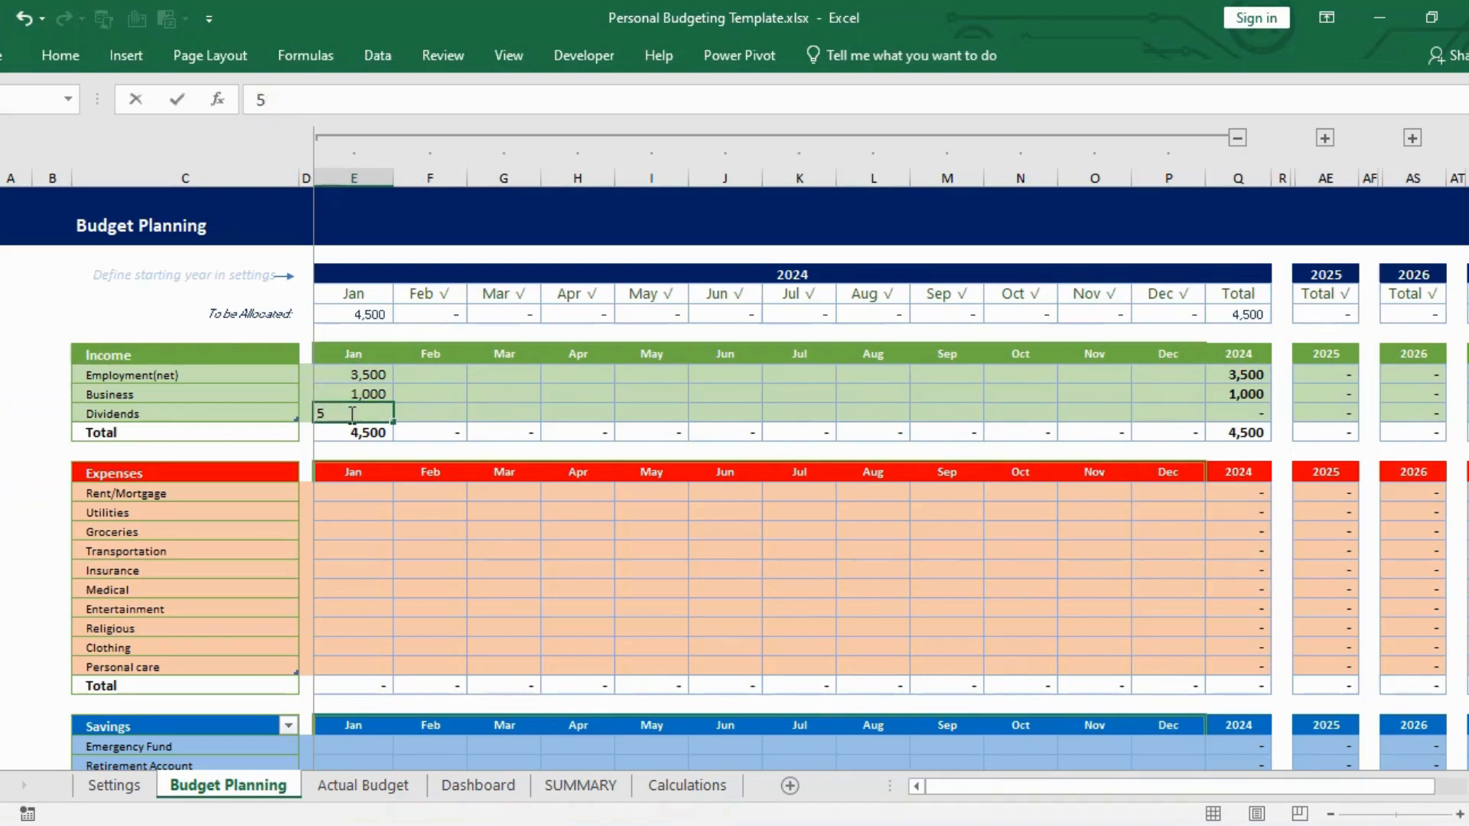
pyautogui.press('BackSpace')
pyautogui.write('150')
pyautogui.press('Return')
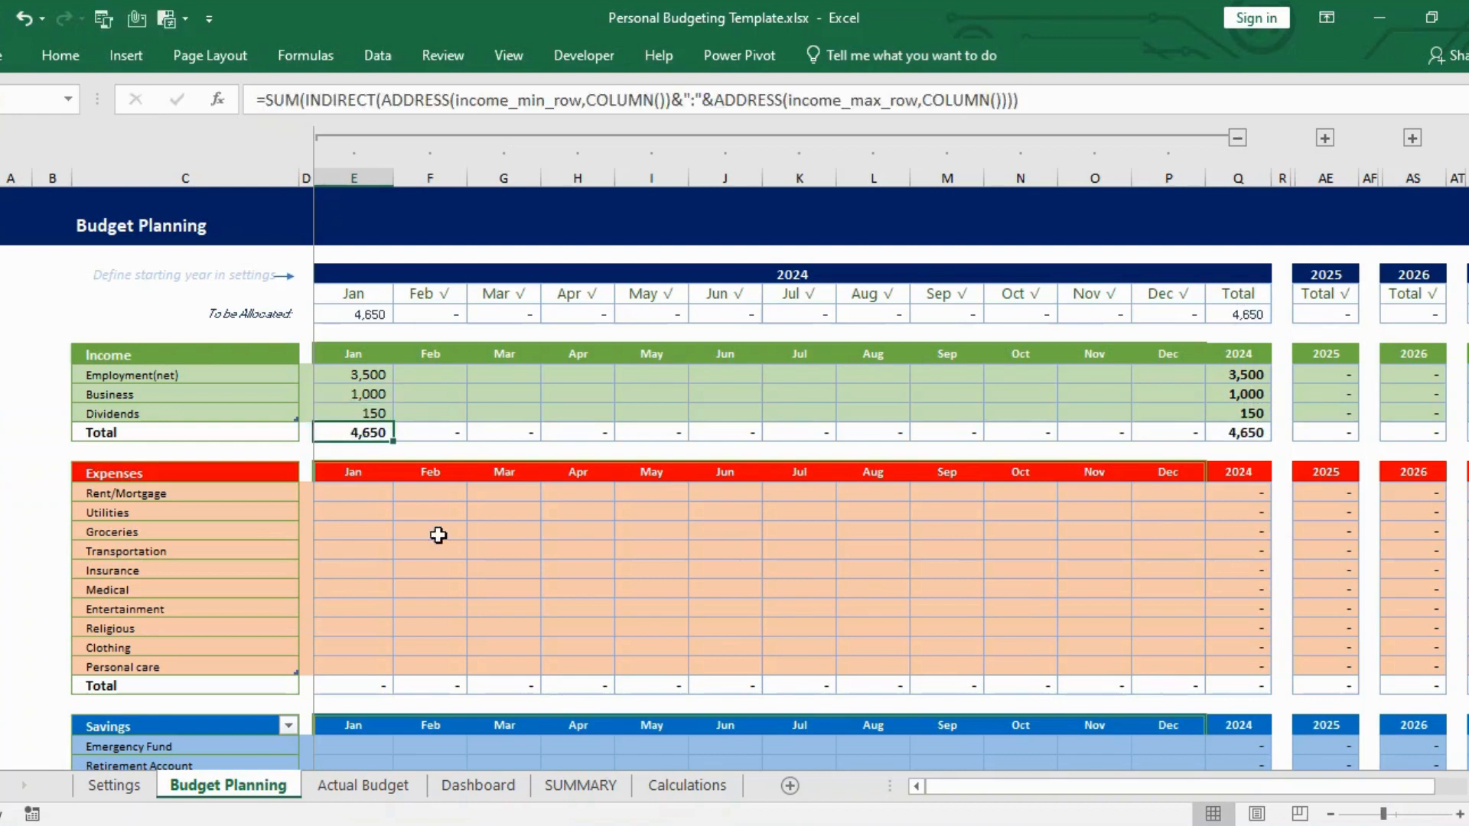
# Fill the three January income amounts across all months through December 2024
pyautogui.click(375, 375)
pyautogui.moveTo(374, 375); pyautogui.dragTo(374, 411)
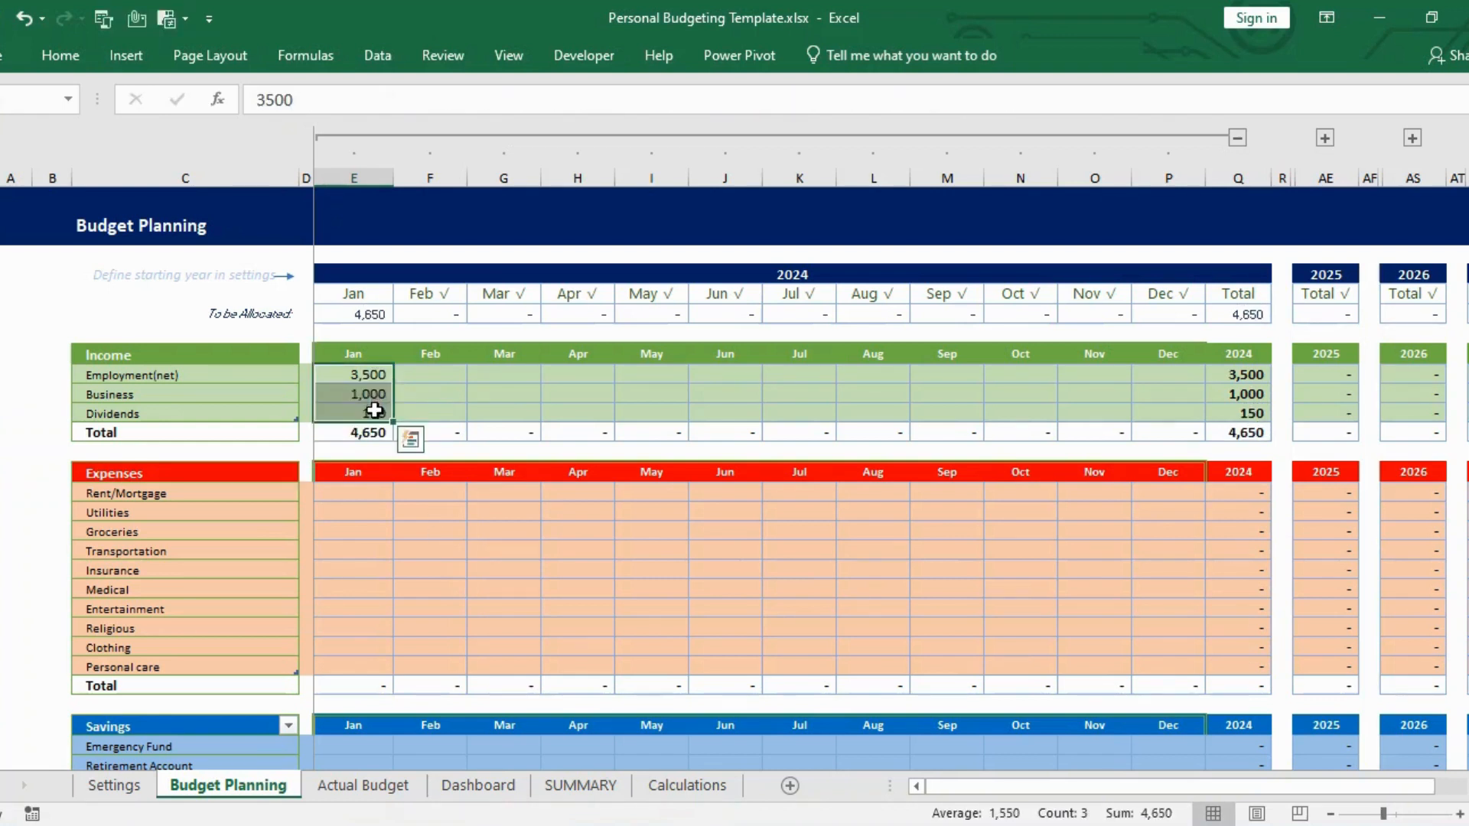
pyautogui.hotkey('shift', 'Right')
pyautogui.hotkey('shift', 'Right')
pyautogui.hotkey('shift', 'Right')
pyautogui.hotkey('shift', 'Right')
pyautogui.hotkey('shift', 'Right')
pyautogui.hotkey('shift', 'Right')
pyautogui.hotkey('shift', 'Right')
pyautogui.hotkey('shift', 'Right')
pyautogui.hotkey('shift', 'Right')
pyautogui.hotkey('shift', 'Right')
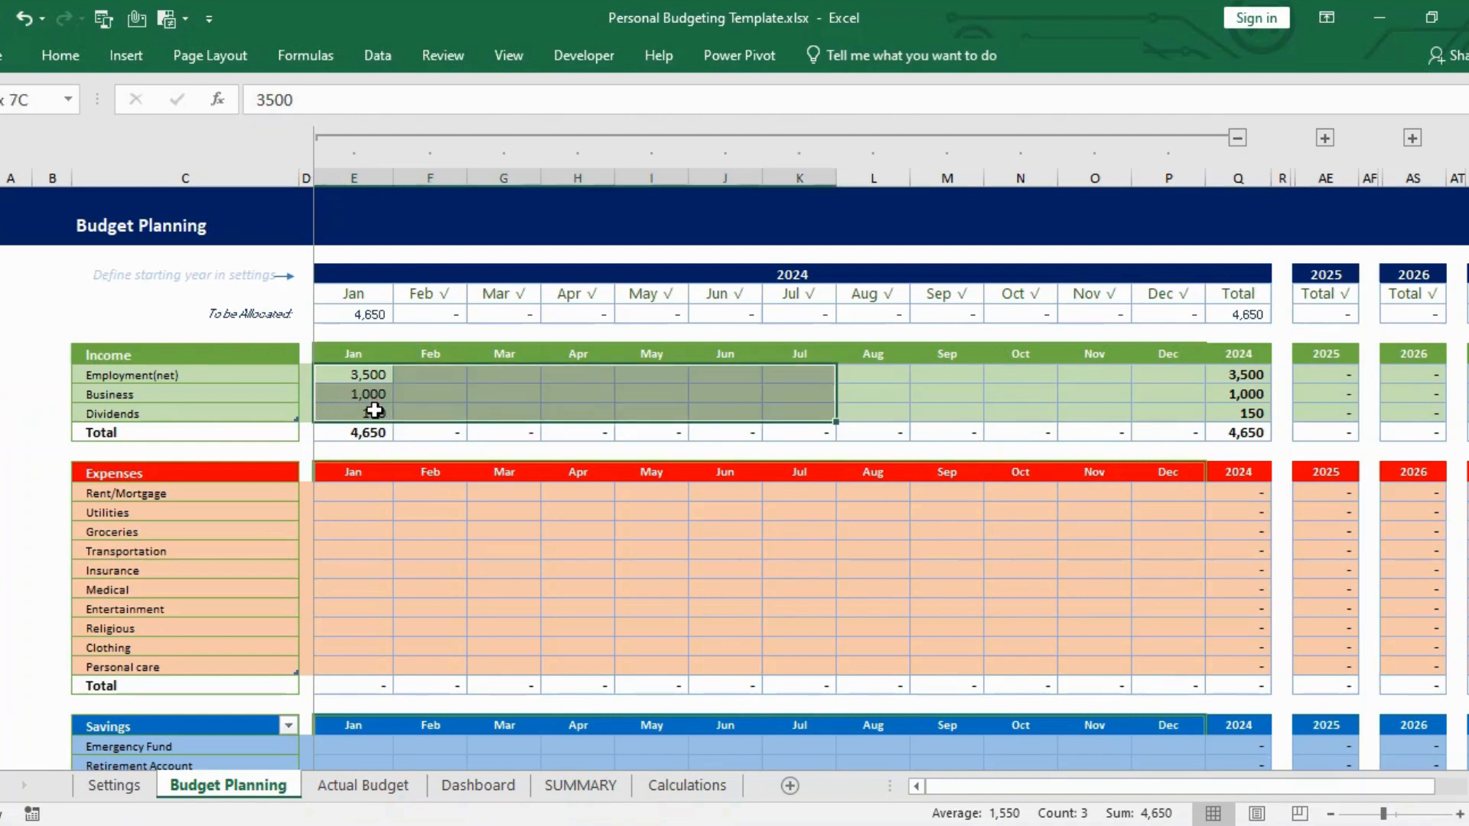
pyautogui.hotkey('shift', 'Right')
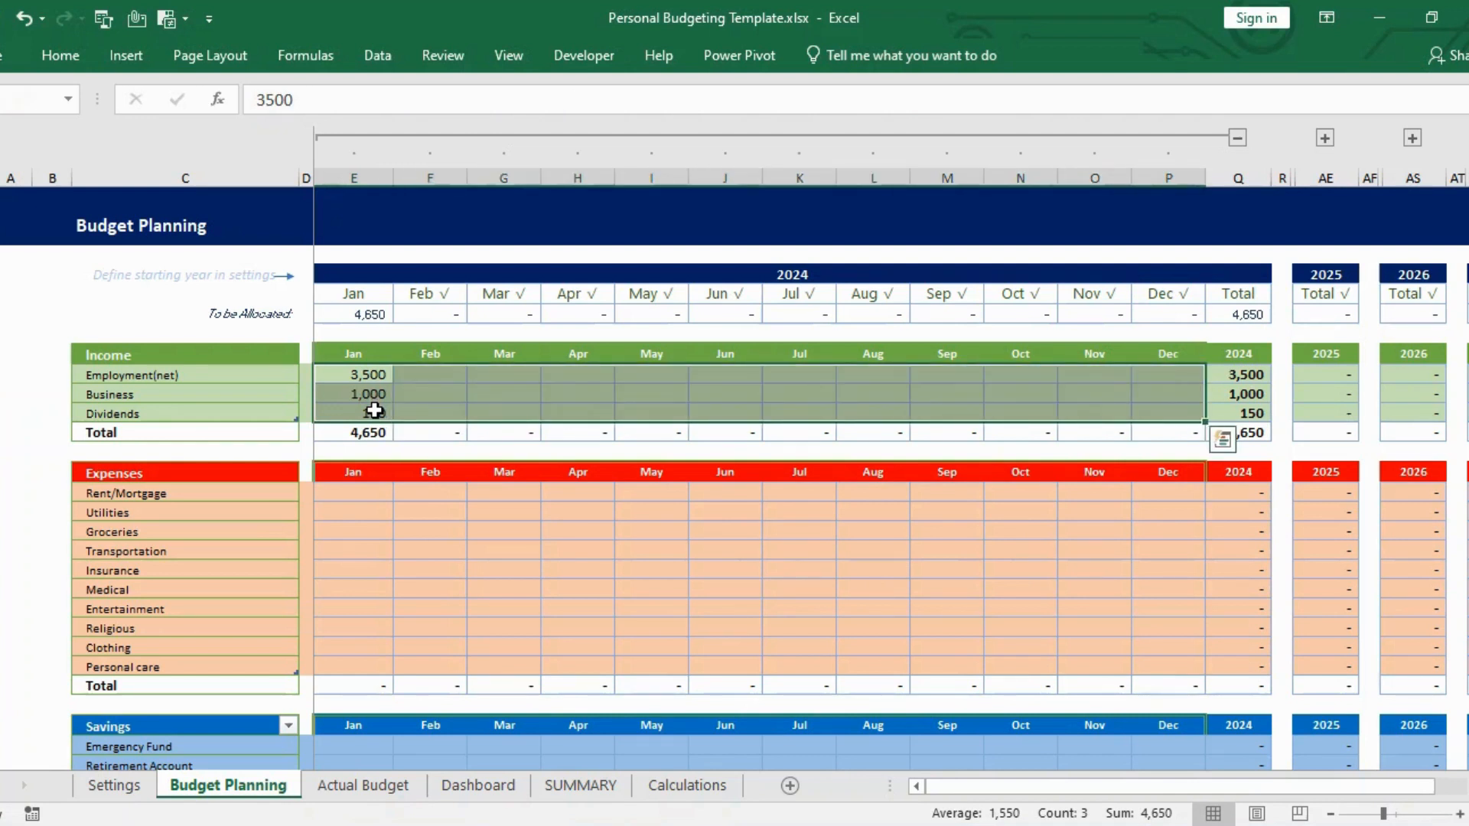
pyautogui.hotkey('ctrl', 'r')
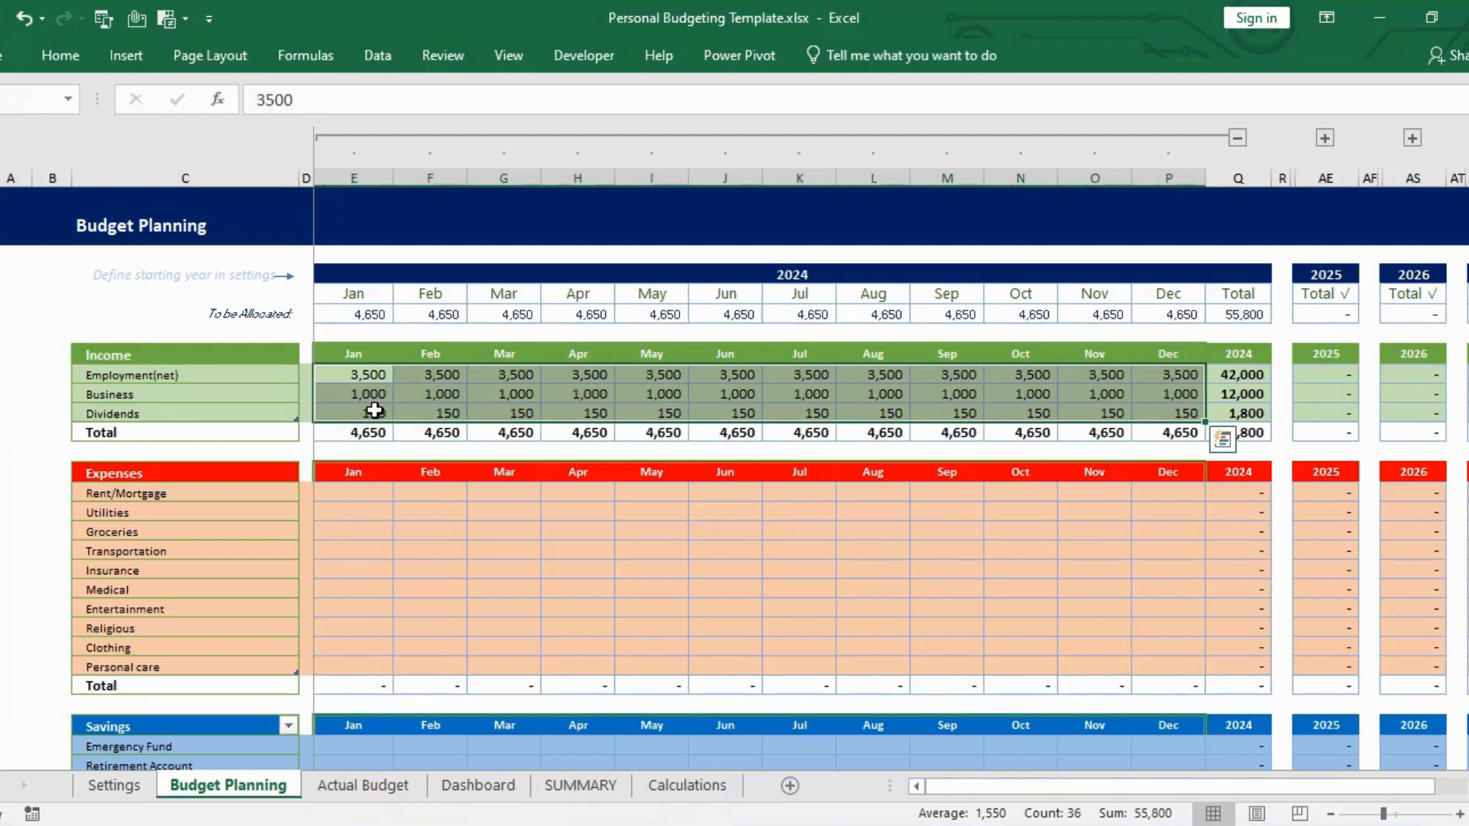
# Enter 1000 as the January 2024 Rent/Mortgage expense
pyautogui.click(348, 492)
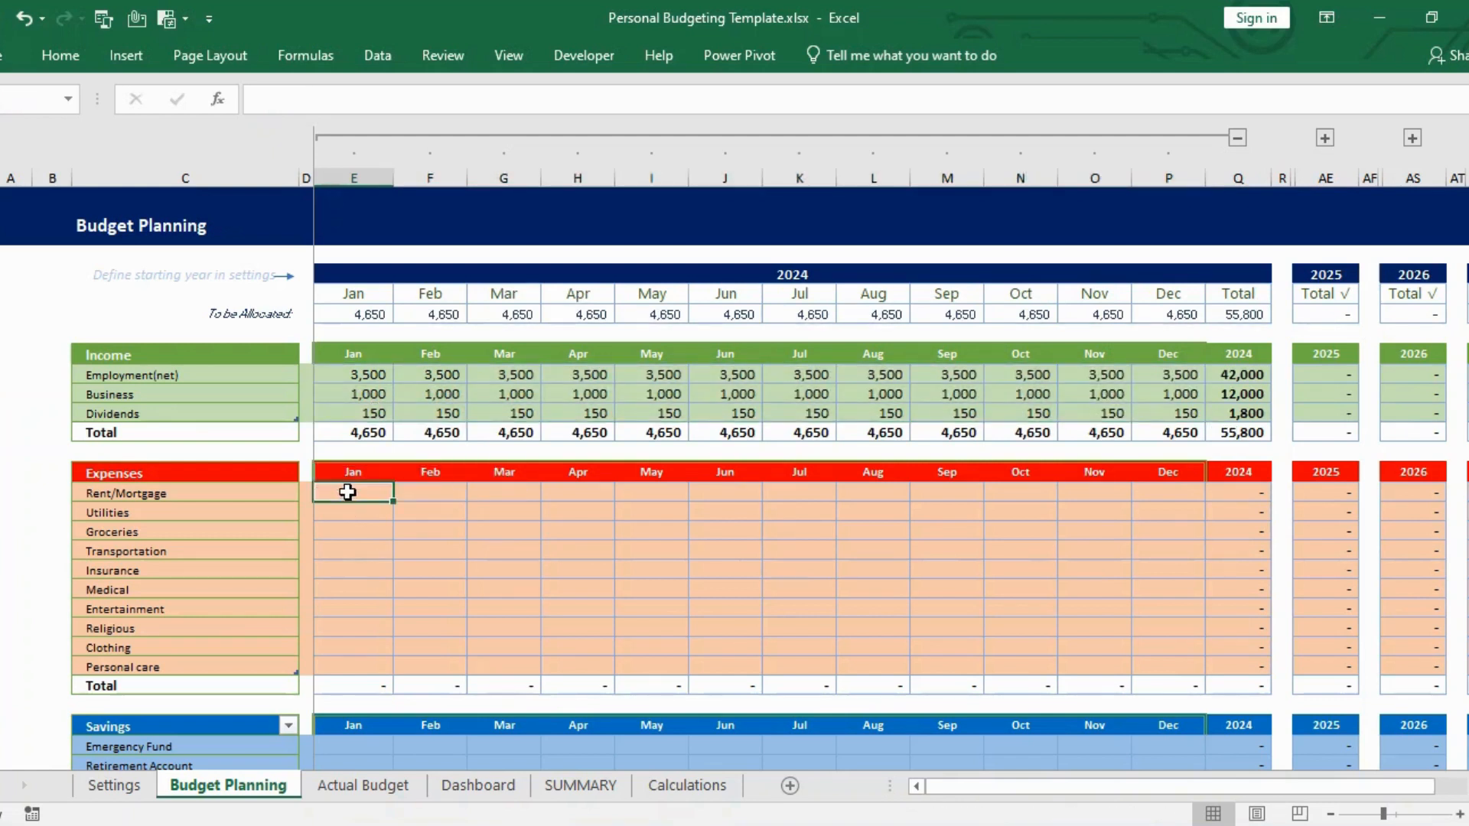
pyautogui.write('1000')
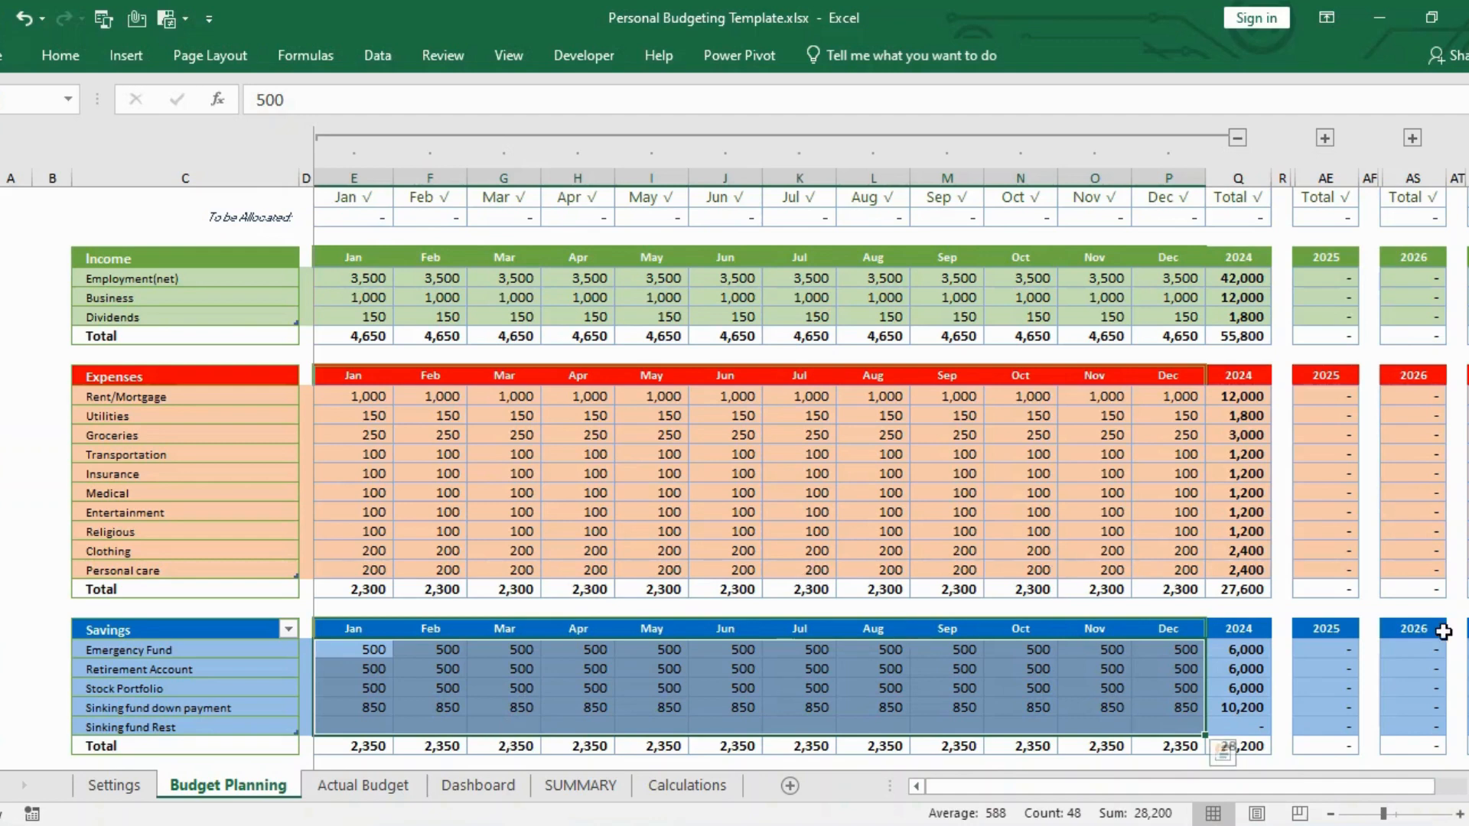
# Look over the budget plan from the 2024 monthly figures across to the 2033 totals
pyautogui.moveTo(1468, 721); pyautogui.dragTo(1468, 670)
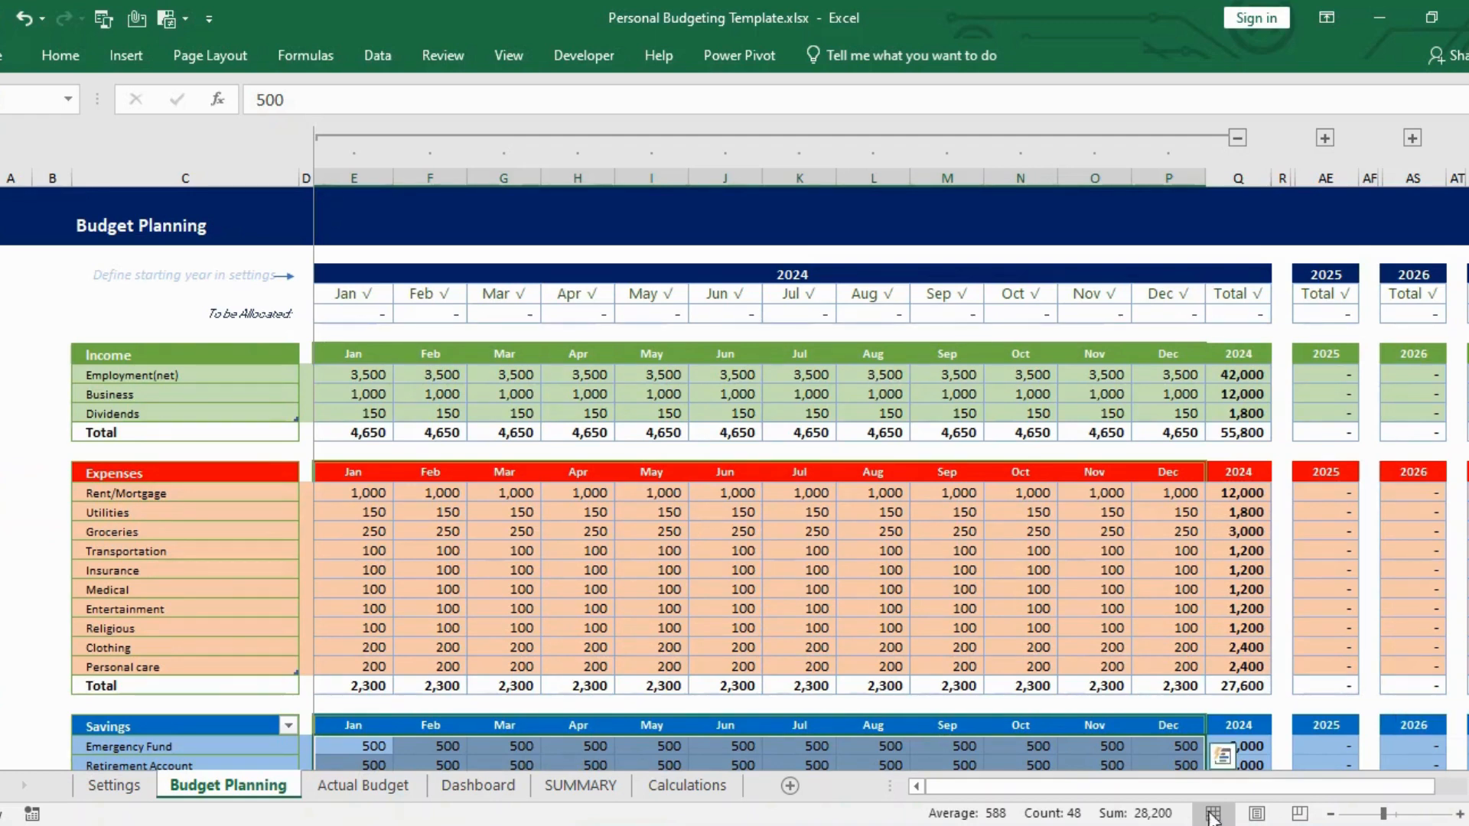
pyautogui.moveTo(1182, 796); pyautogui.dragTo(1207, 795)
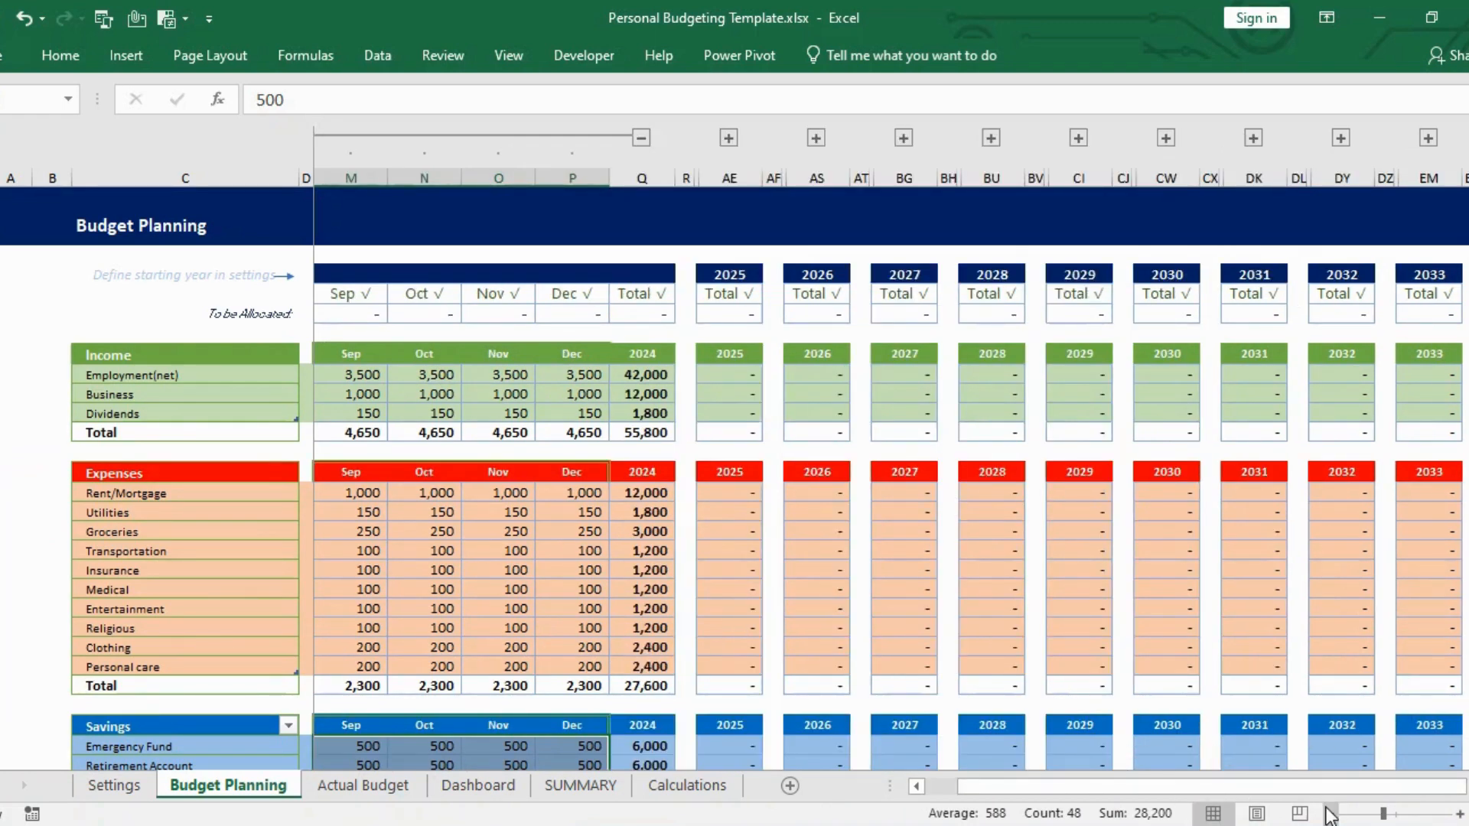
pyautogui.moveTo(1299, 793); pyautogui.dragTo(1266, 794)
# On the Actual Budget sheet, set the type of the first tracking record to Income
pyautogui.click(342, 788)
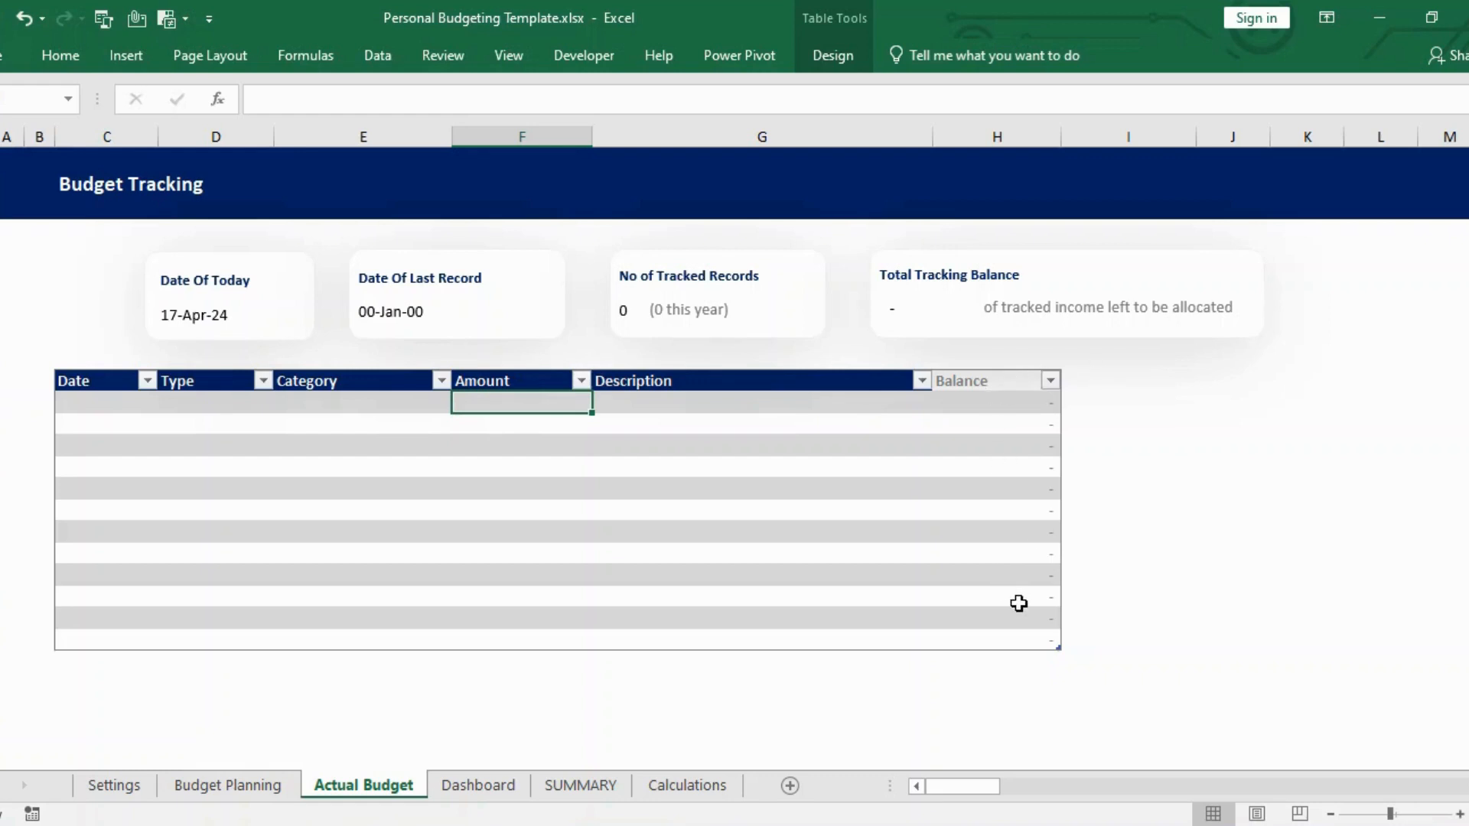
pyautogui.click(107, 403)
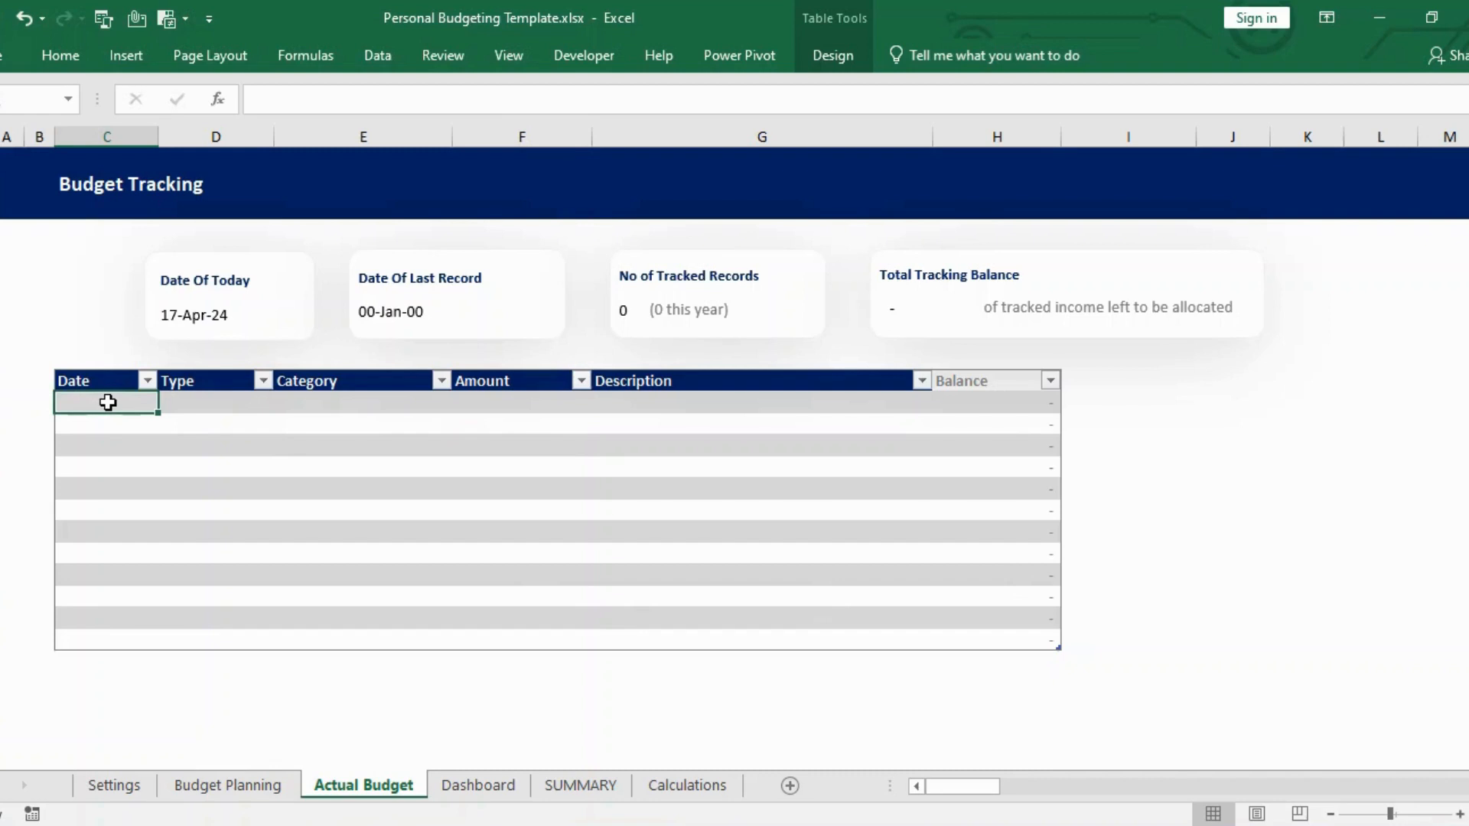
pyautogui.click(221, 404)
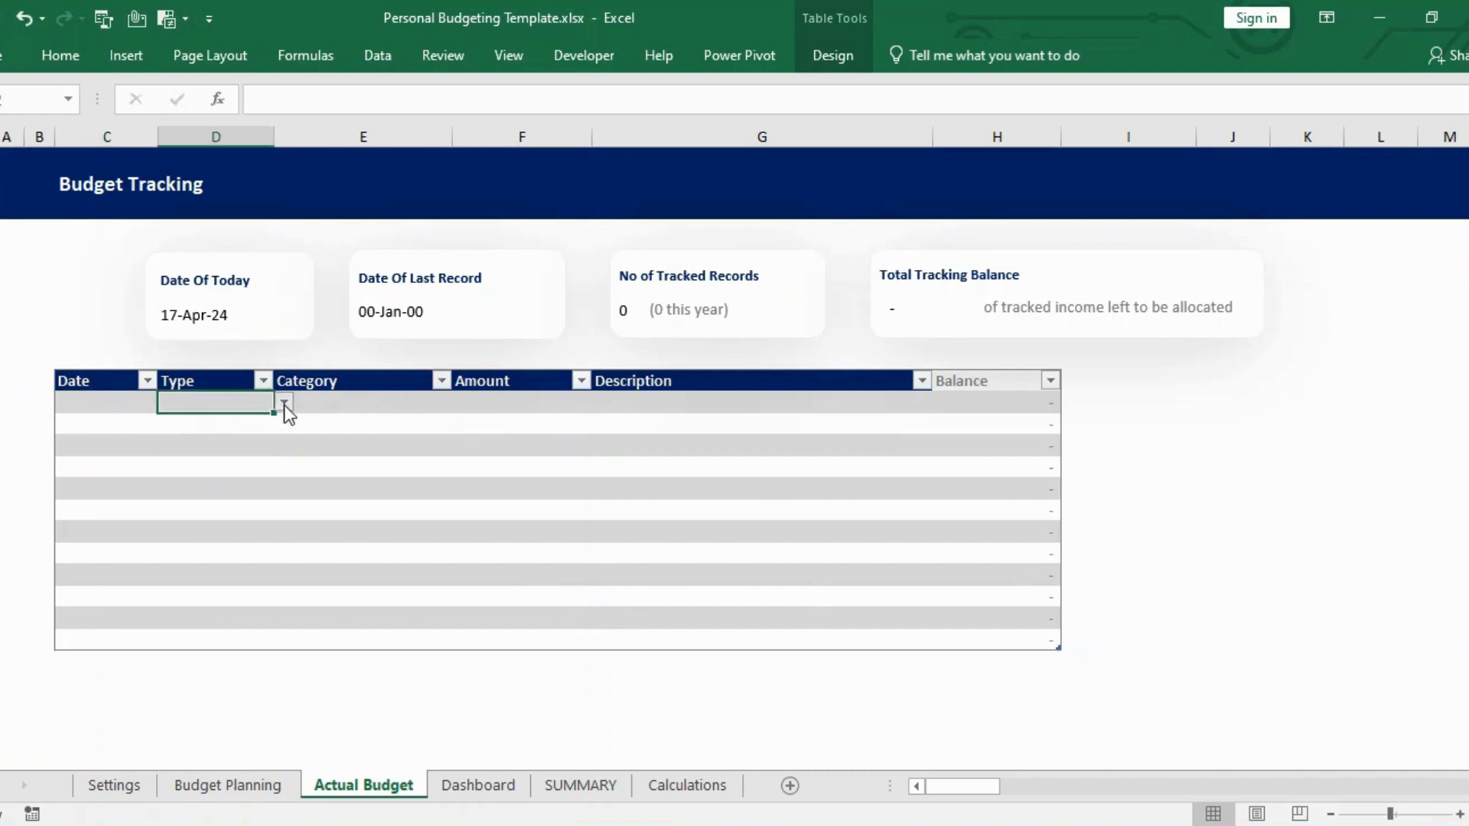
pyautogui.click(283, 405)
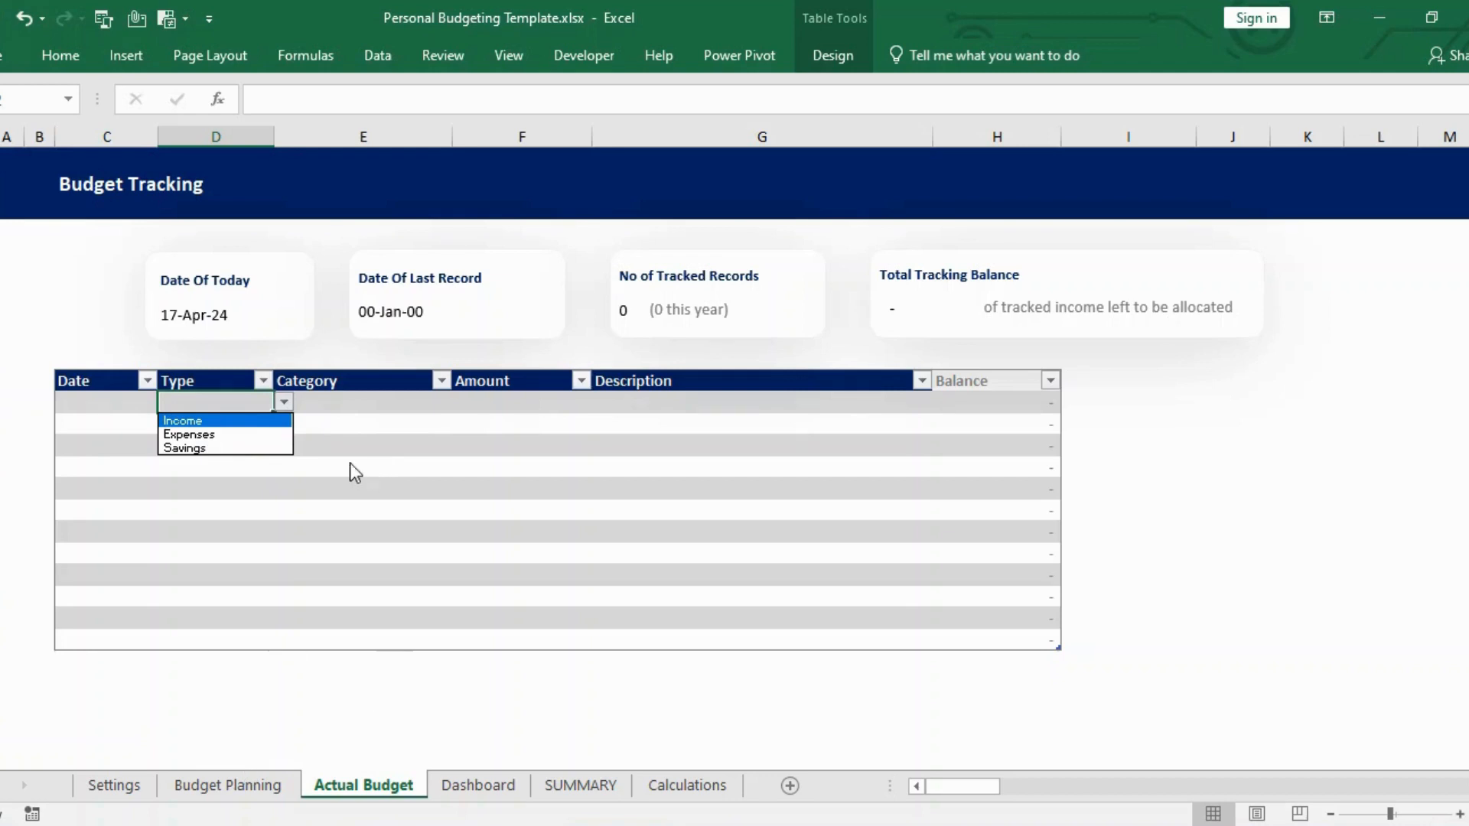
pyautogui.click(373, 404)
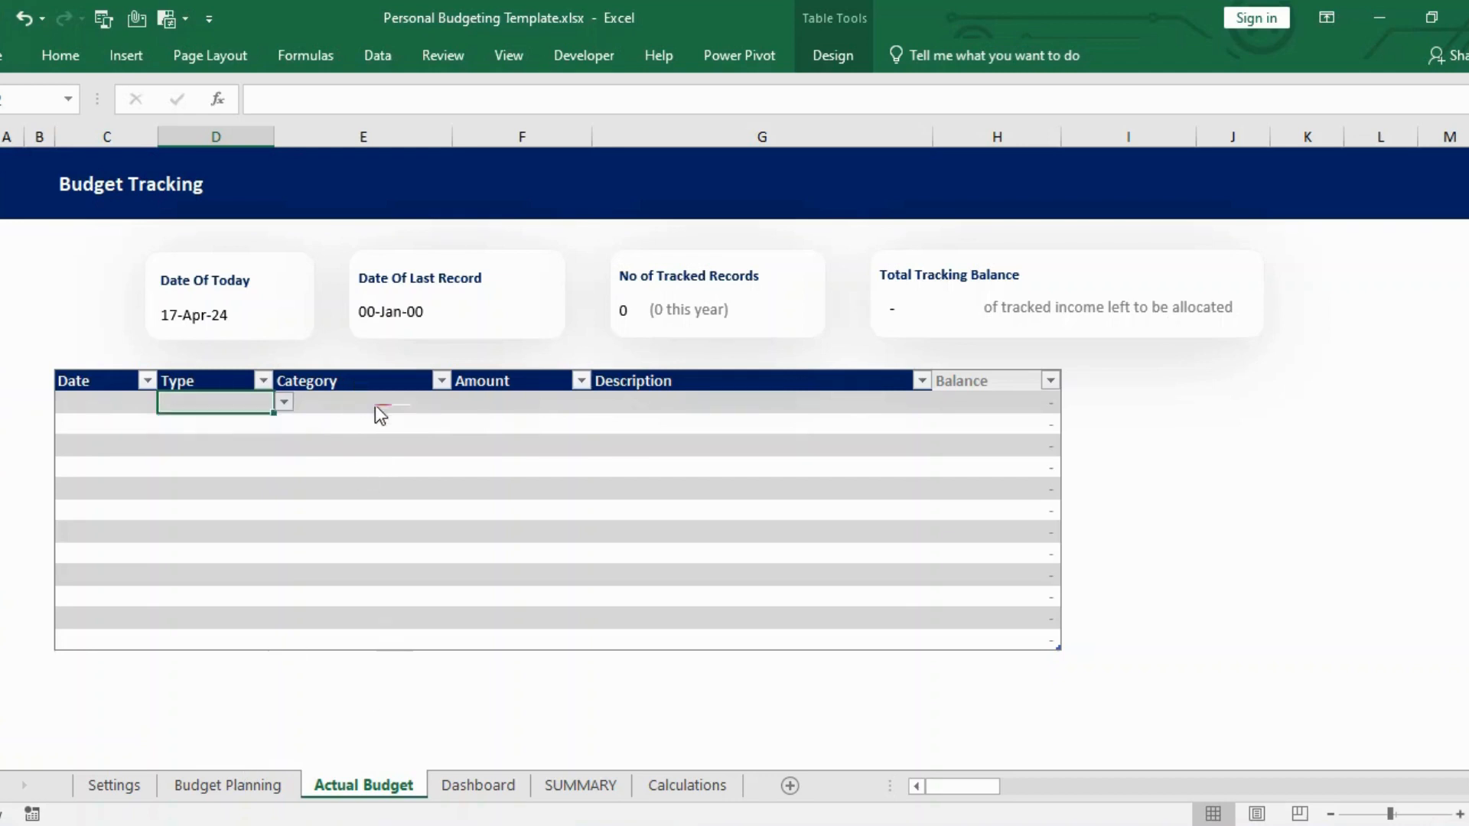
pyautogui.click(375, 406)
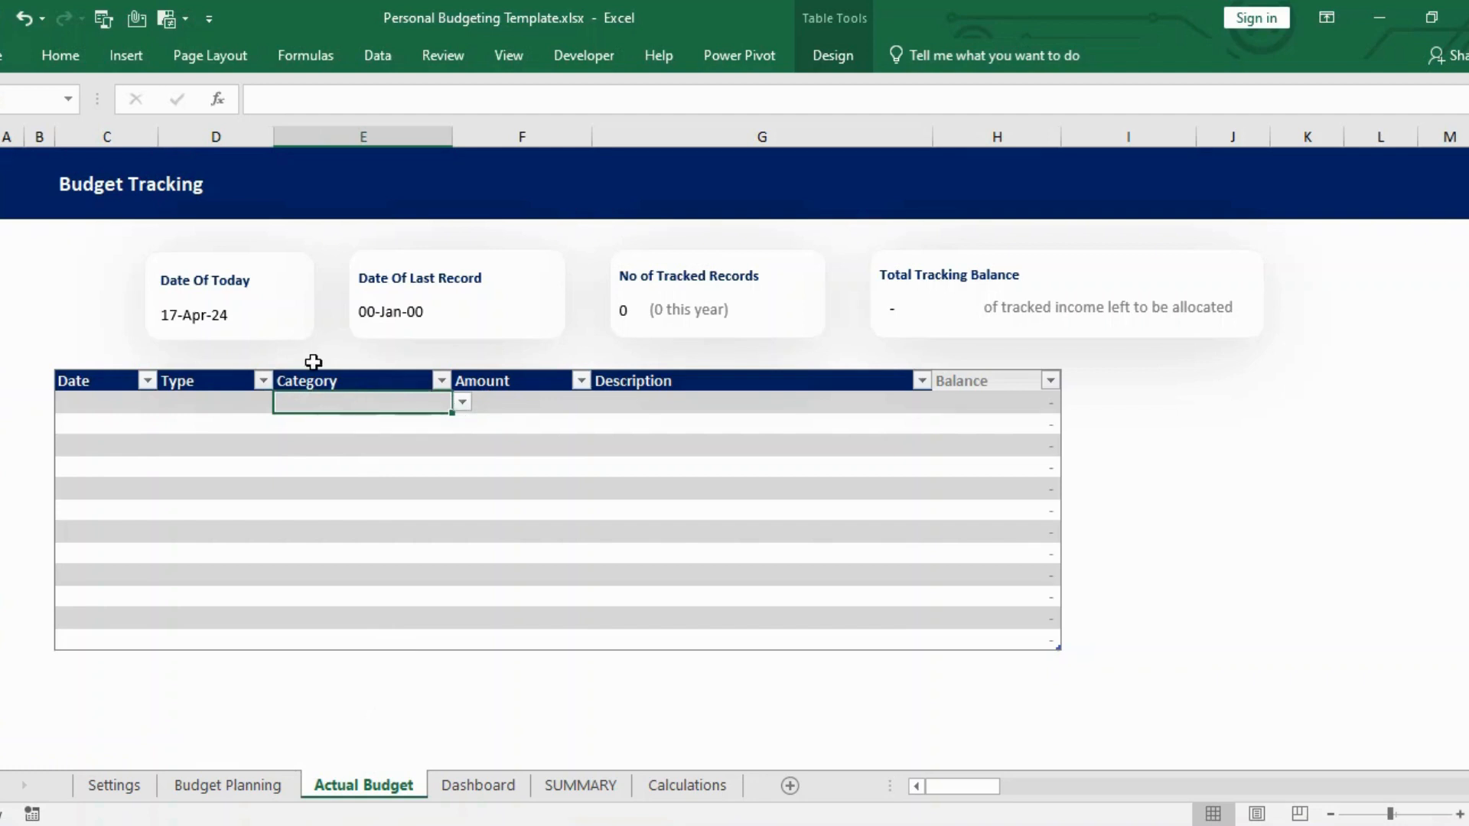
pyautogui.click(200, 400)
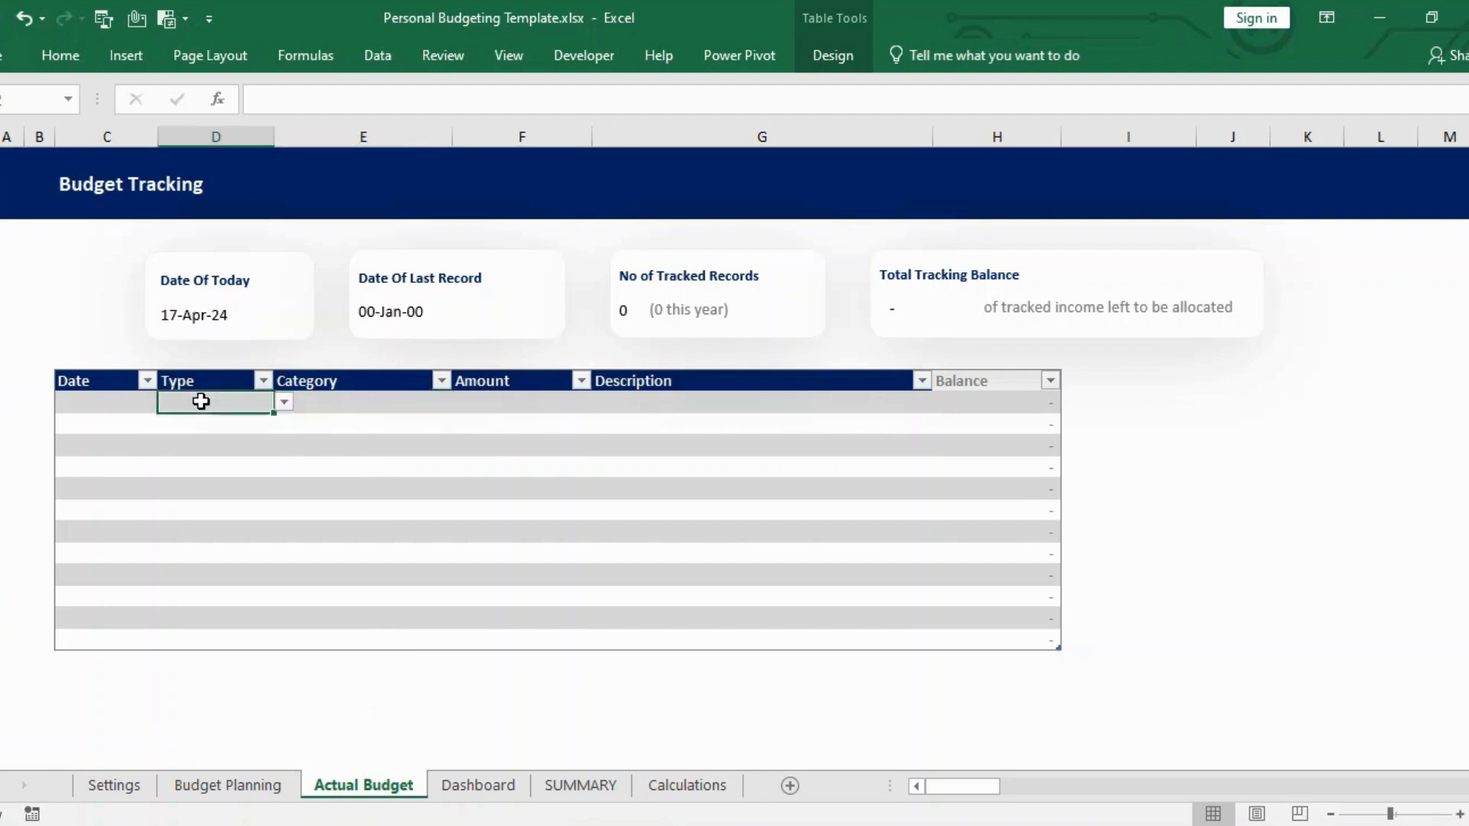
pyautogui.click(283, 402)
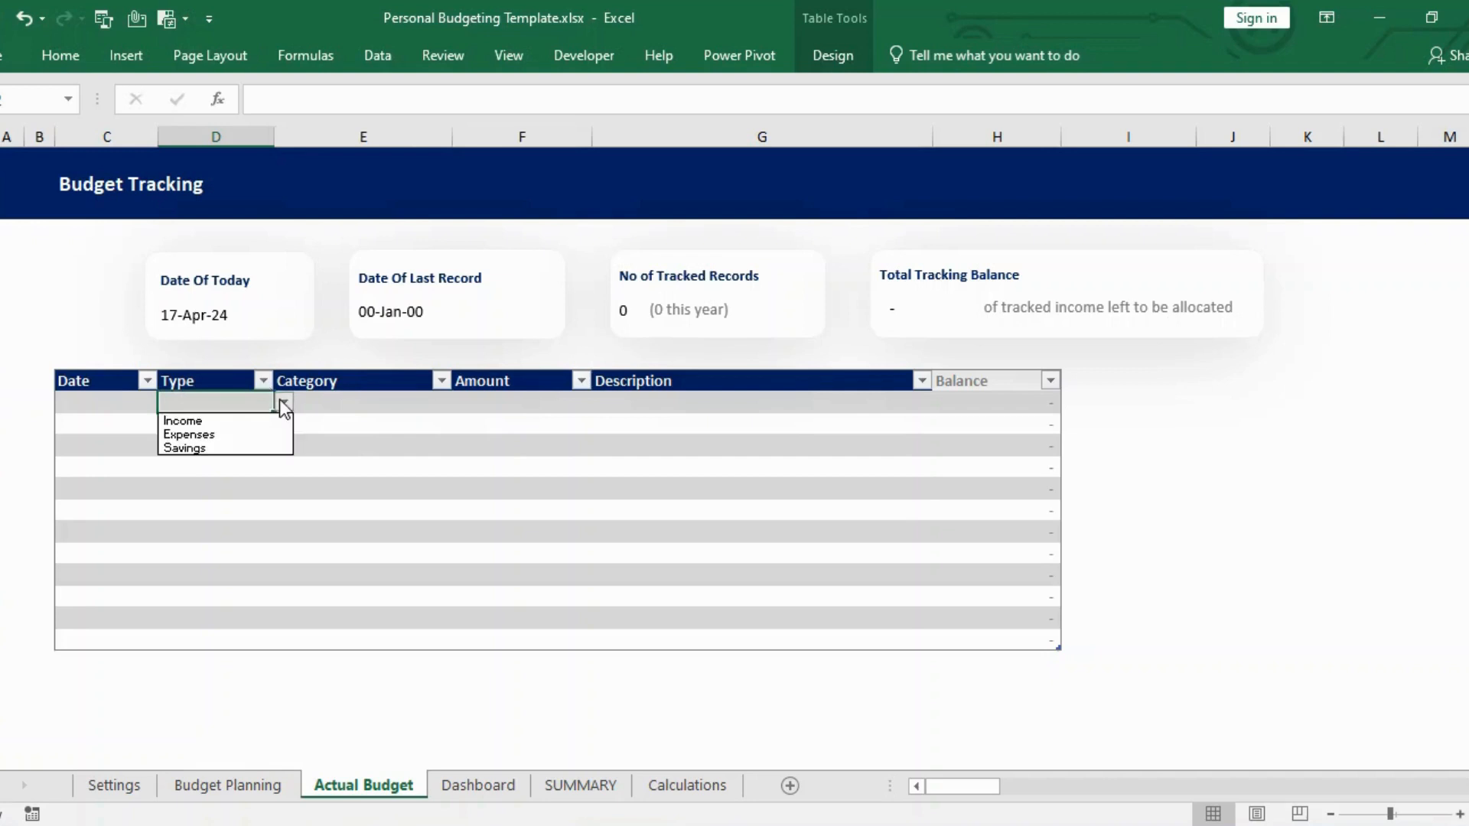
pyautogui.click(218, 420)
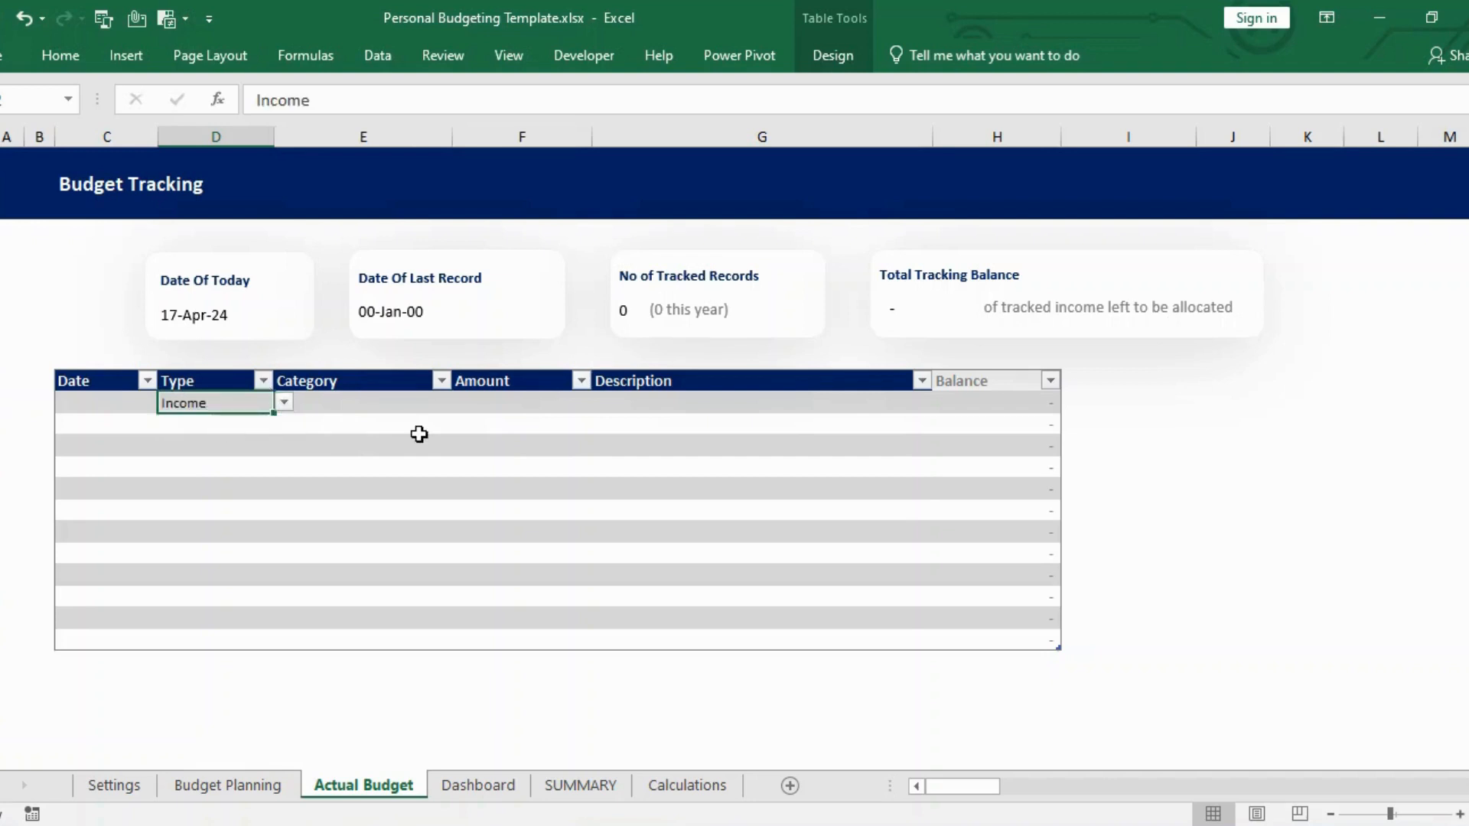
# View the category choices for the first Income record, along with its amount and description cells
pyautogui.click(389, 404)
pyautogui.click(464, 404)
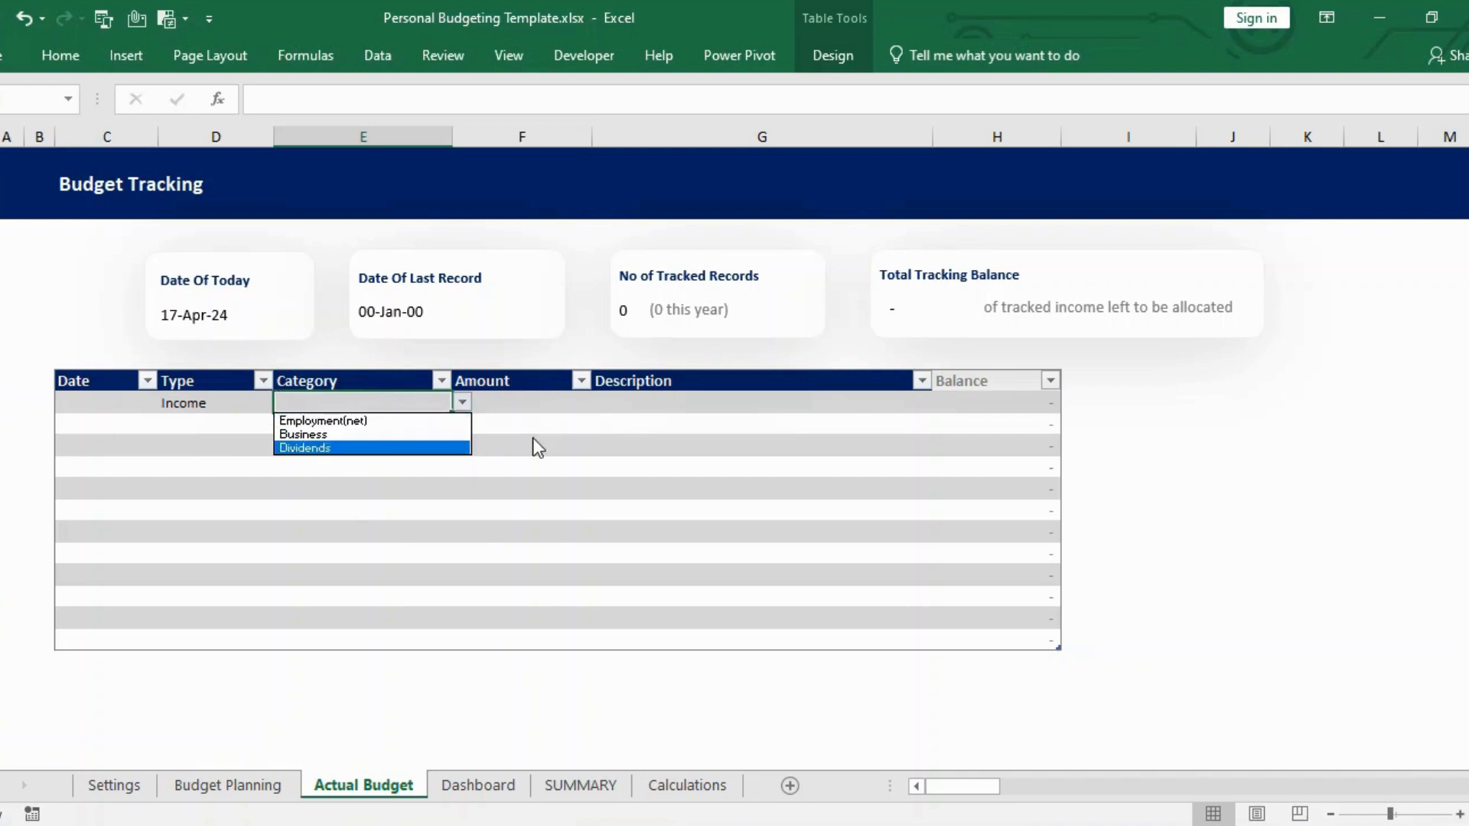
pyautogui.click(536, 398)
pyautogui.click(515, 399)
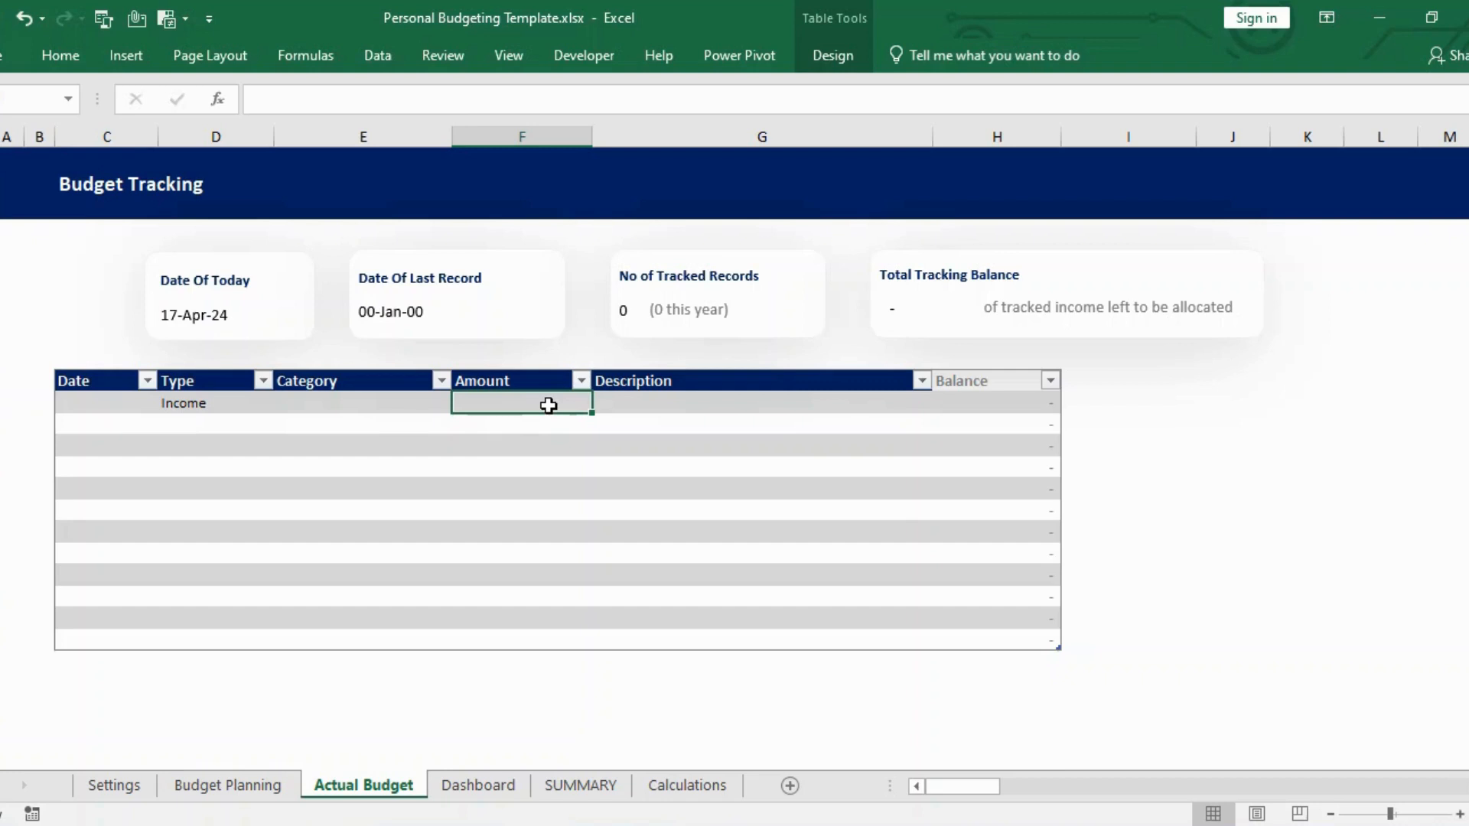
pyautogui.click(670, 398)
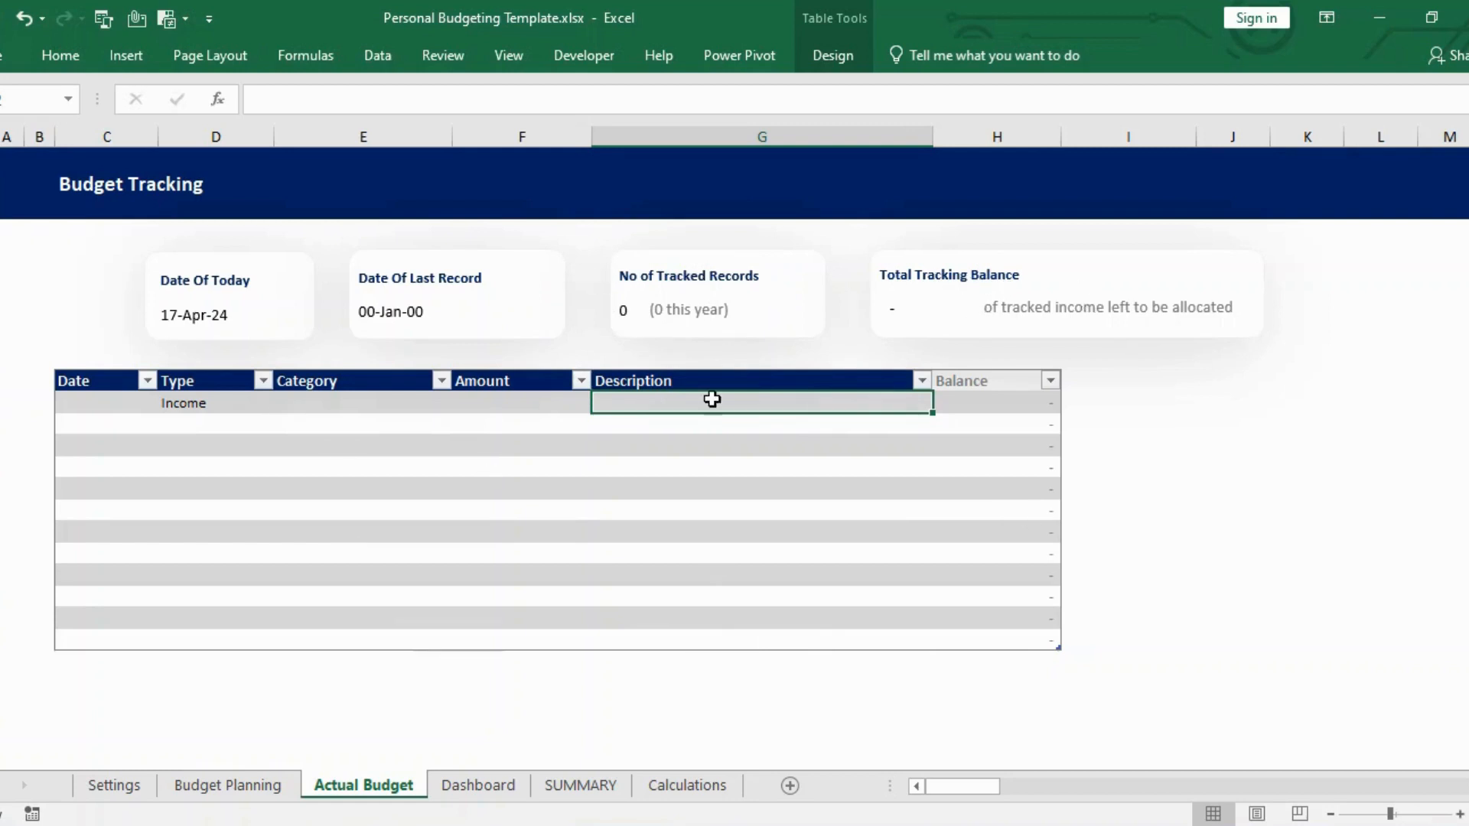
# Enter 15/01/24 as the date of the first tracking record
pyautogui.click(97, 403)
pyautogui.click(96, 403)
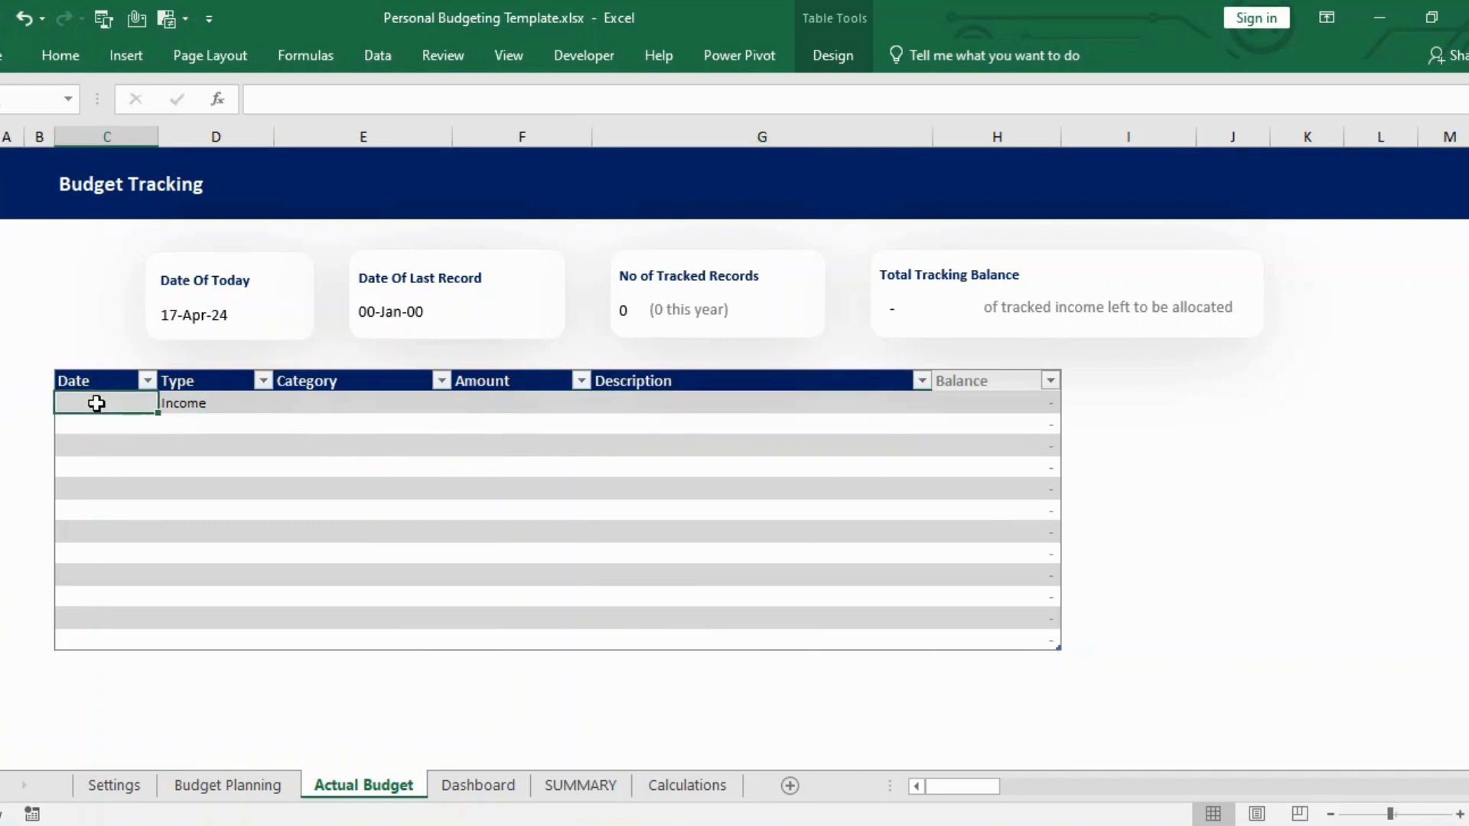
pyautogui.write('15/01/24')
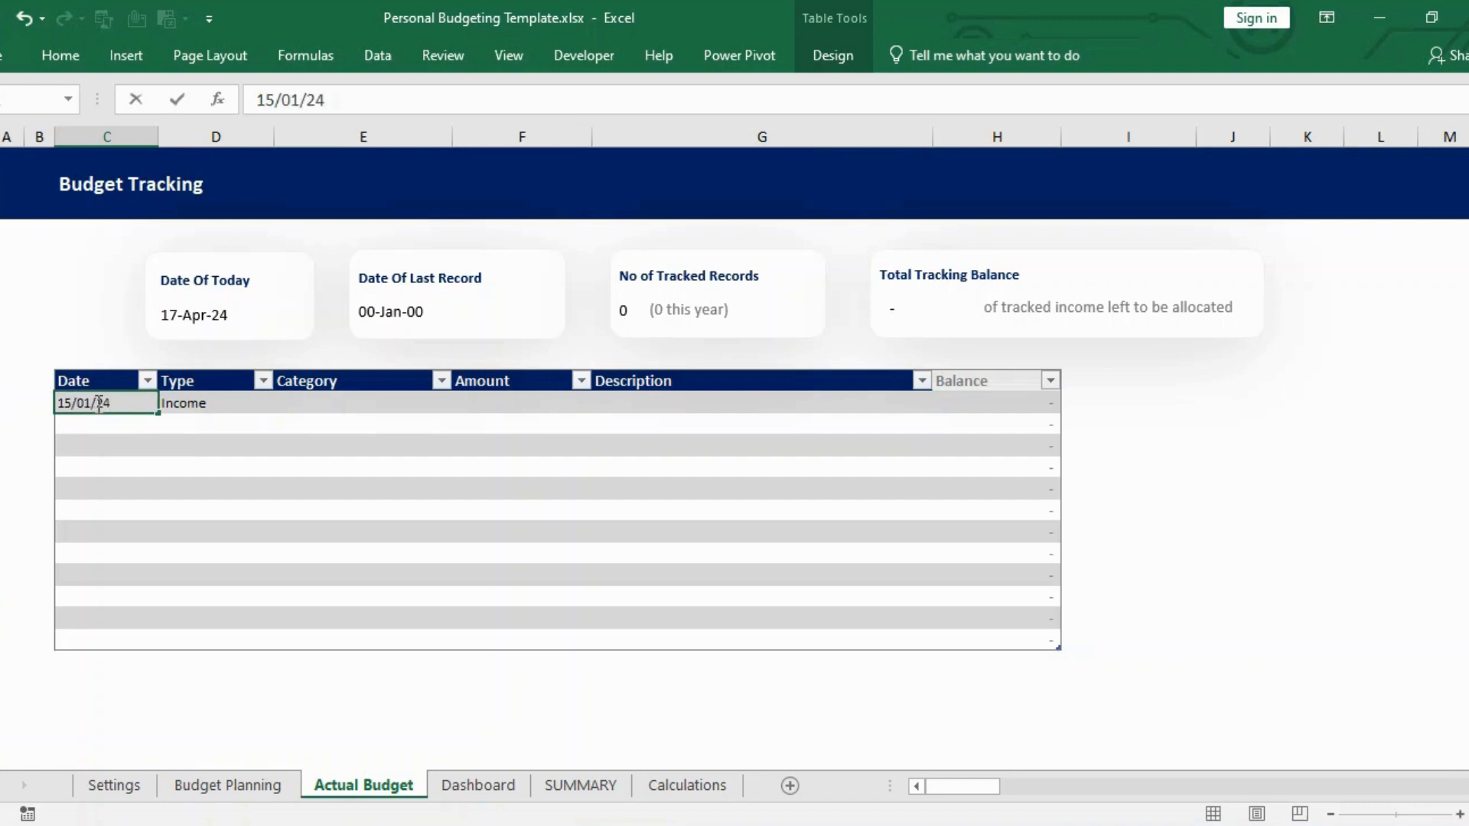
pyautogui.press('Tab')
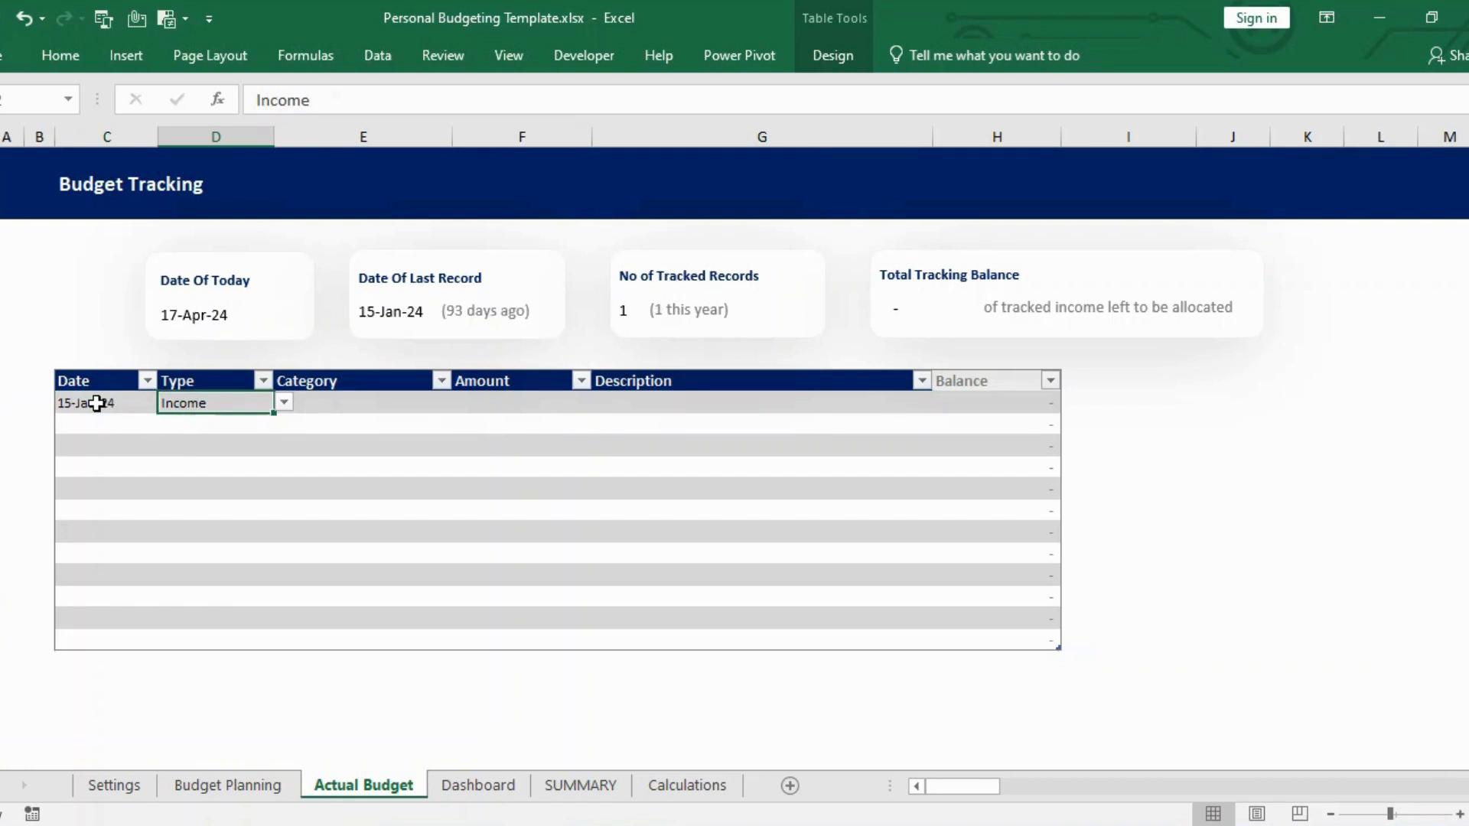
# Set the category of the 15 January income record to Employment(net)
pyautogui.press('Tab')
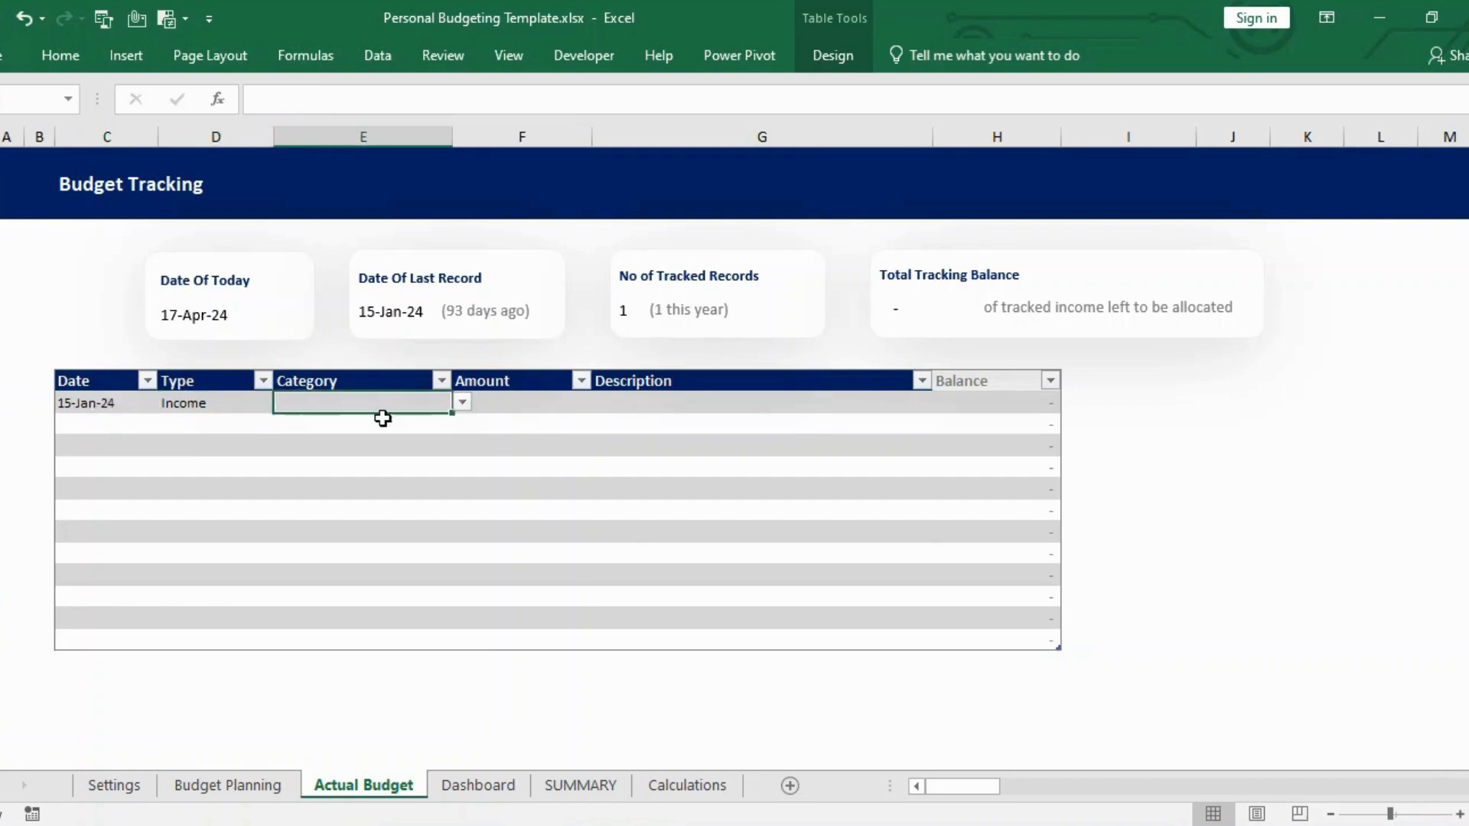
pyautogui.click(462, 403)
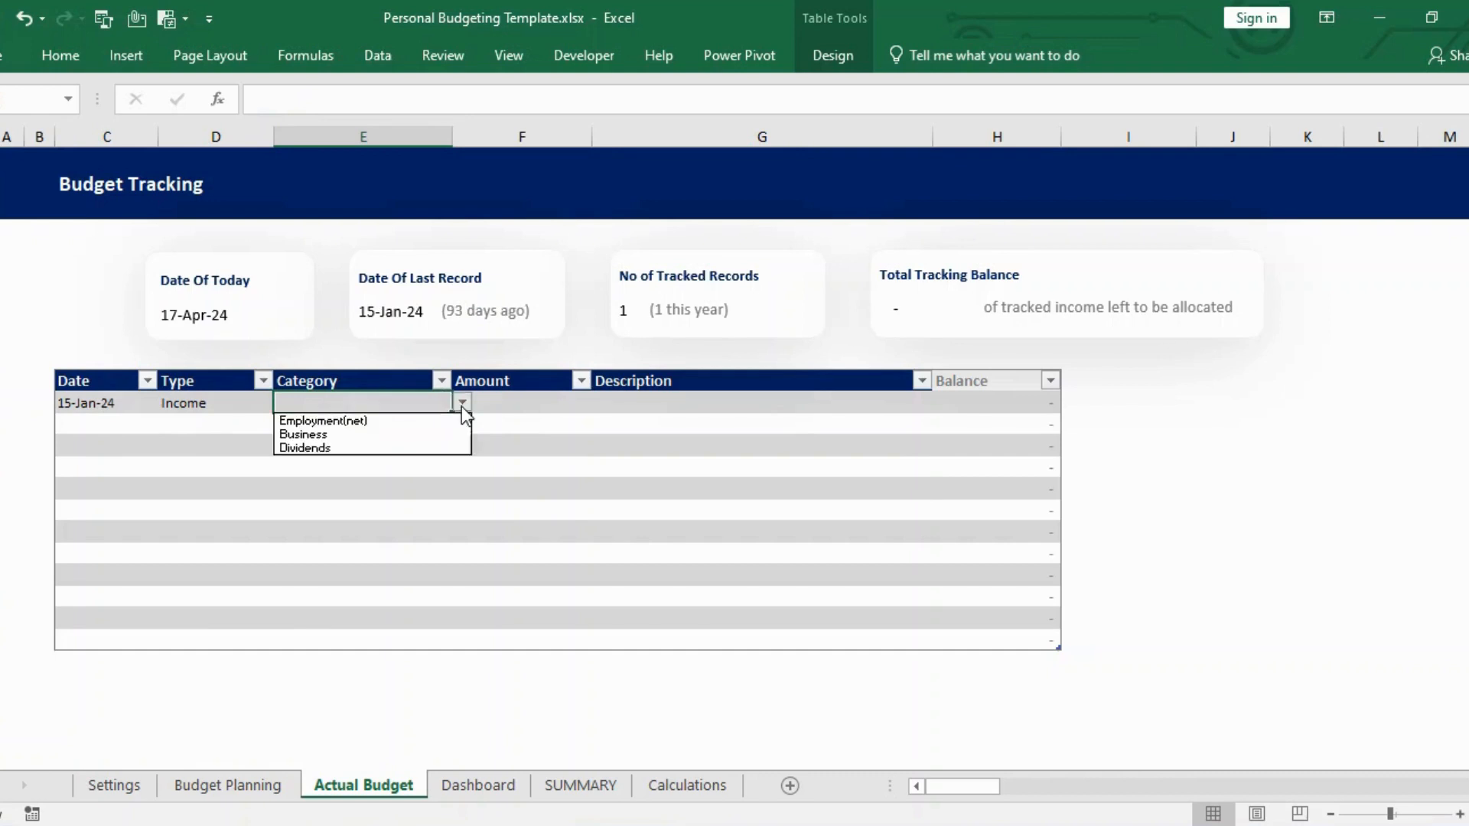
pyautogui.click(331, 421)
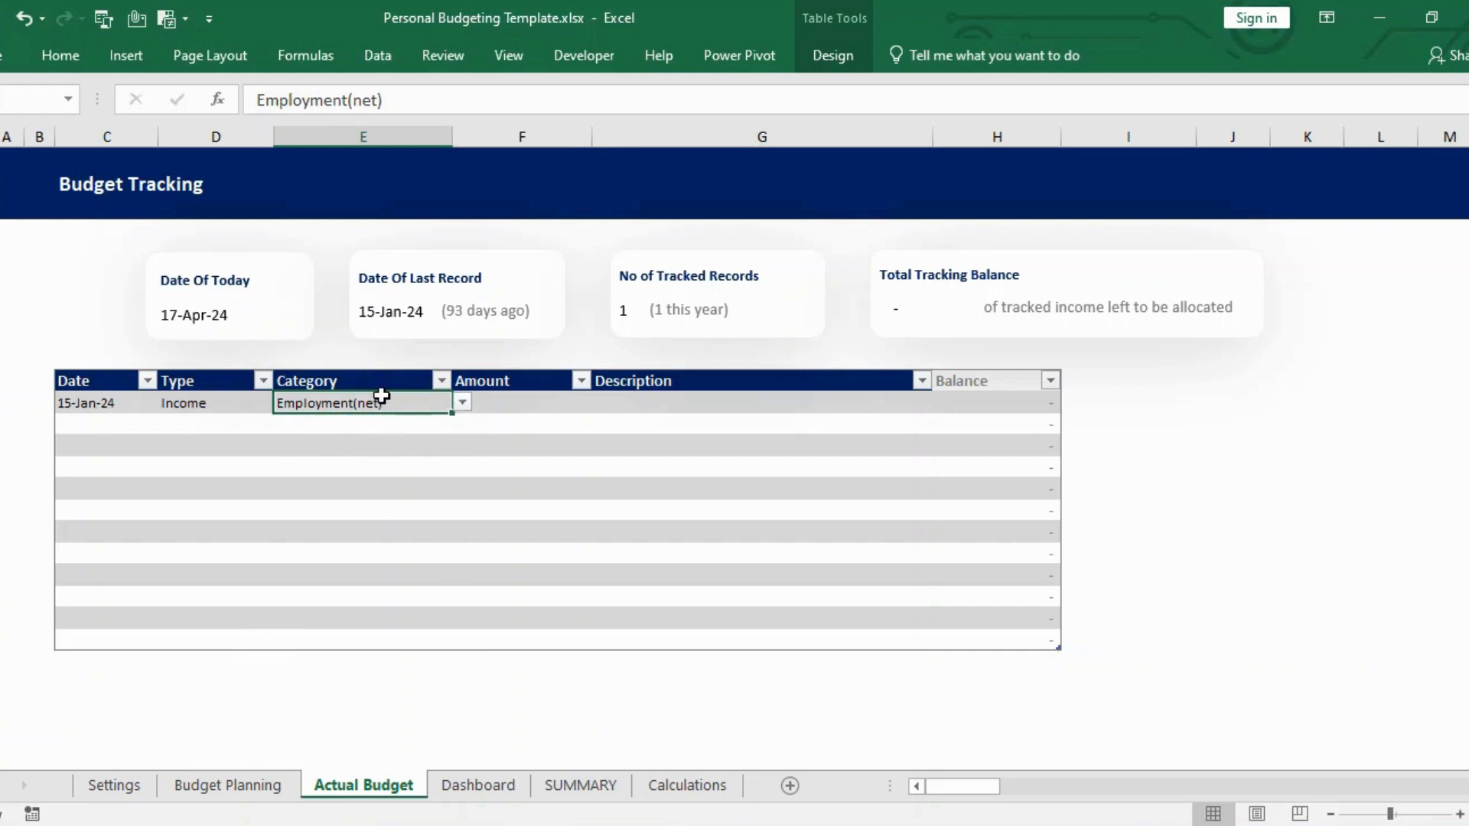
pyautogui.moveTo(460, 409); pyautogui.dragTo(492, 410)
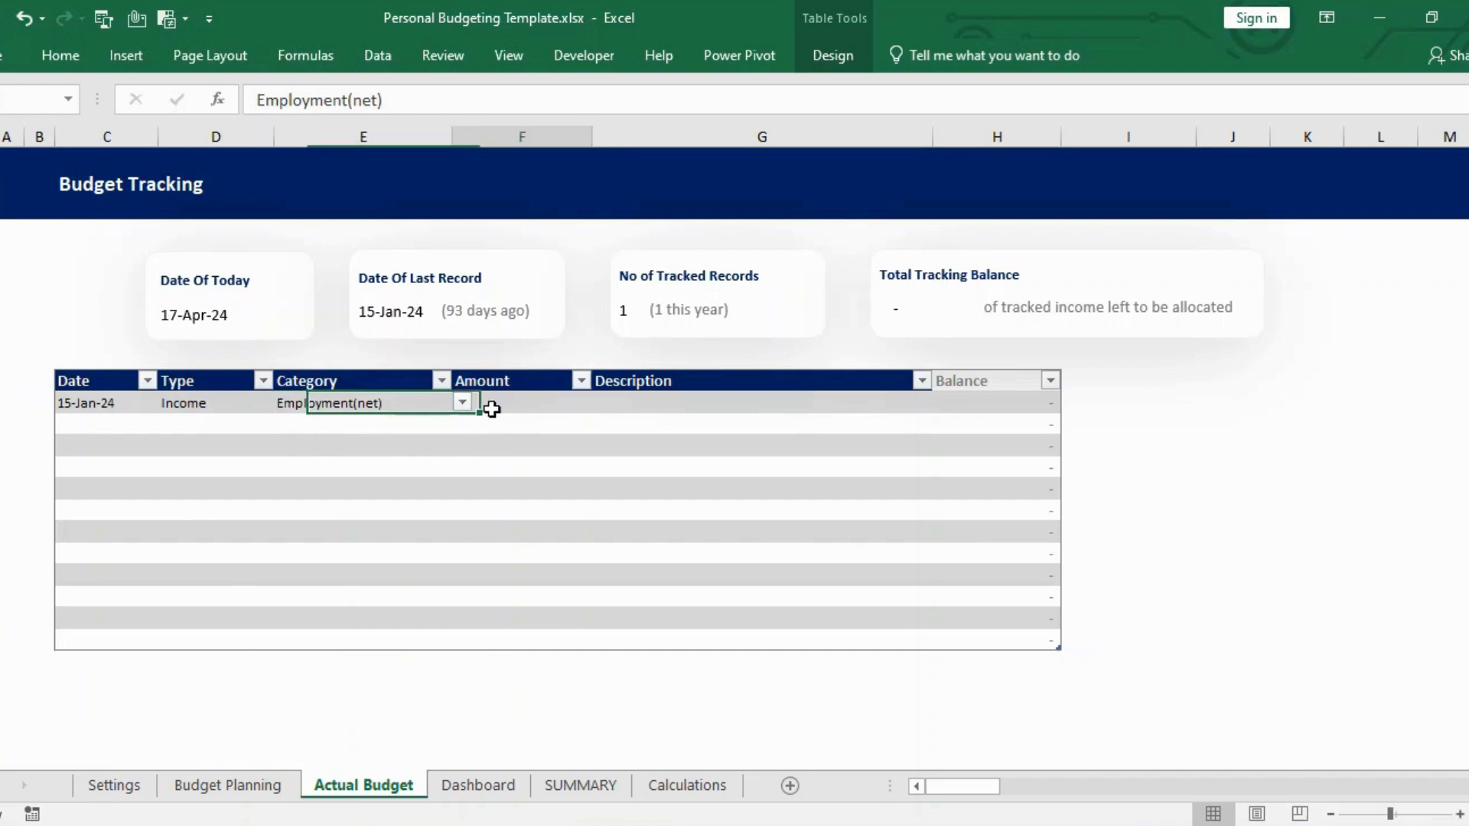
pyautogui.click(492, 411)
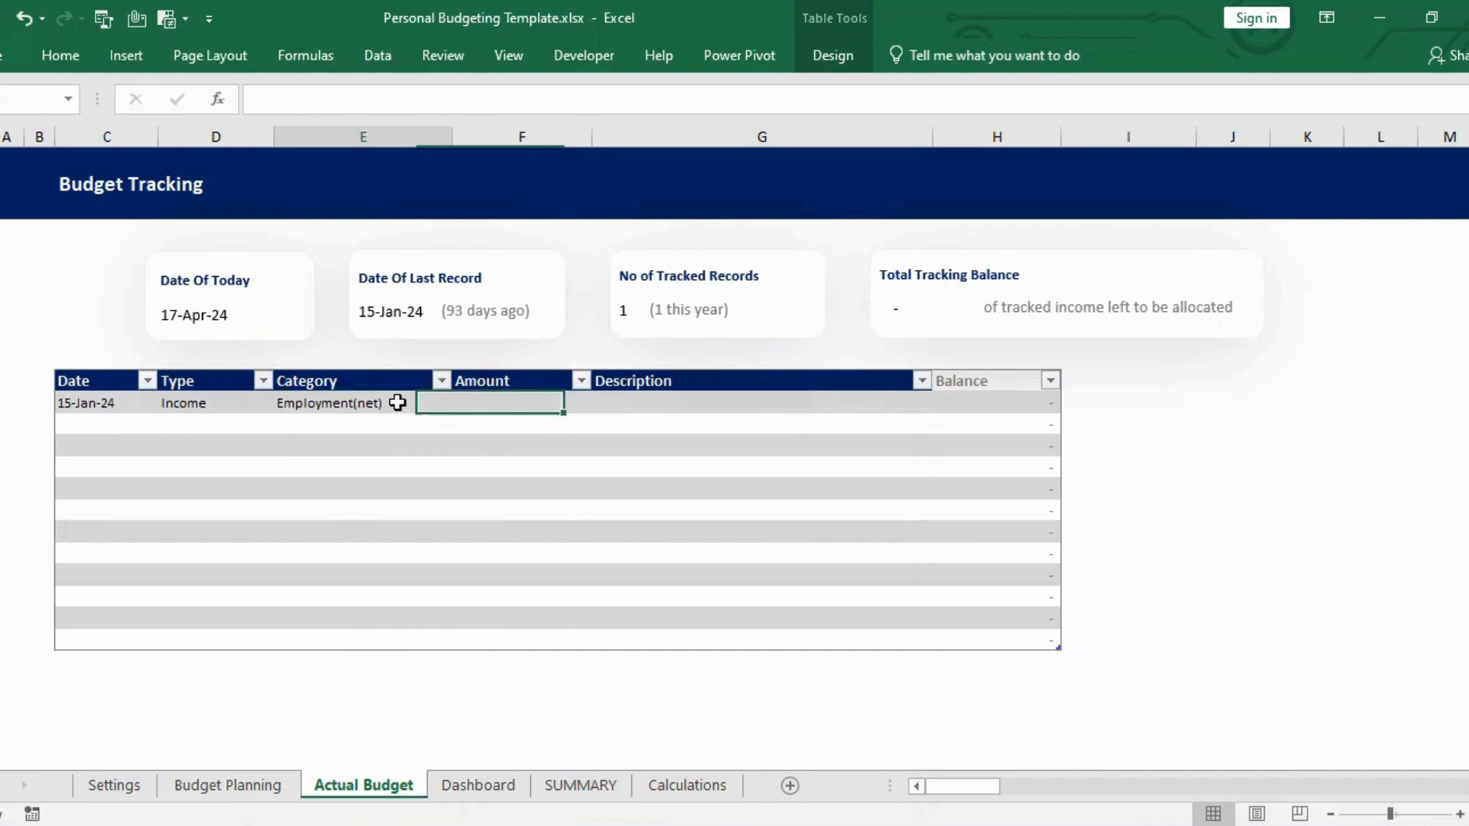
# Compare the category choices of the first record with the income categories on the Budget Planning sheet
pyautogui.click(395, 402)
pyautogui.click(463, 402)
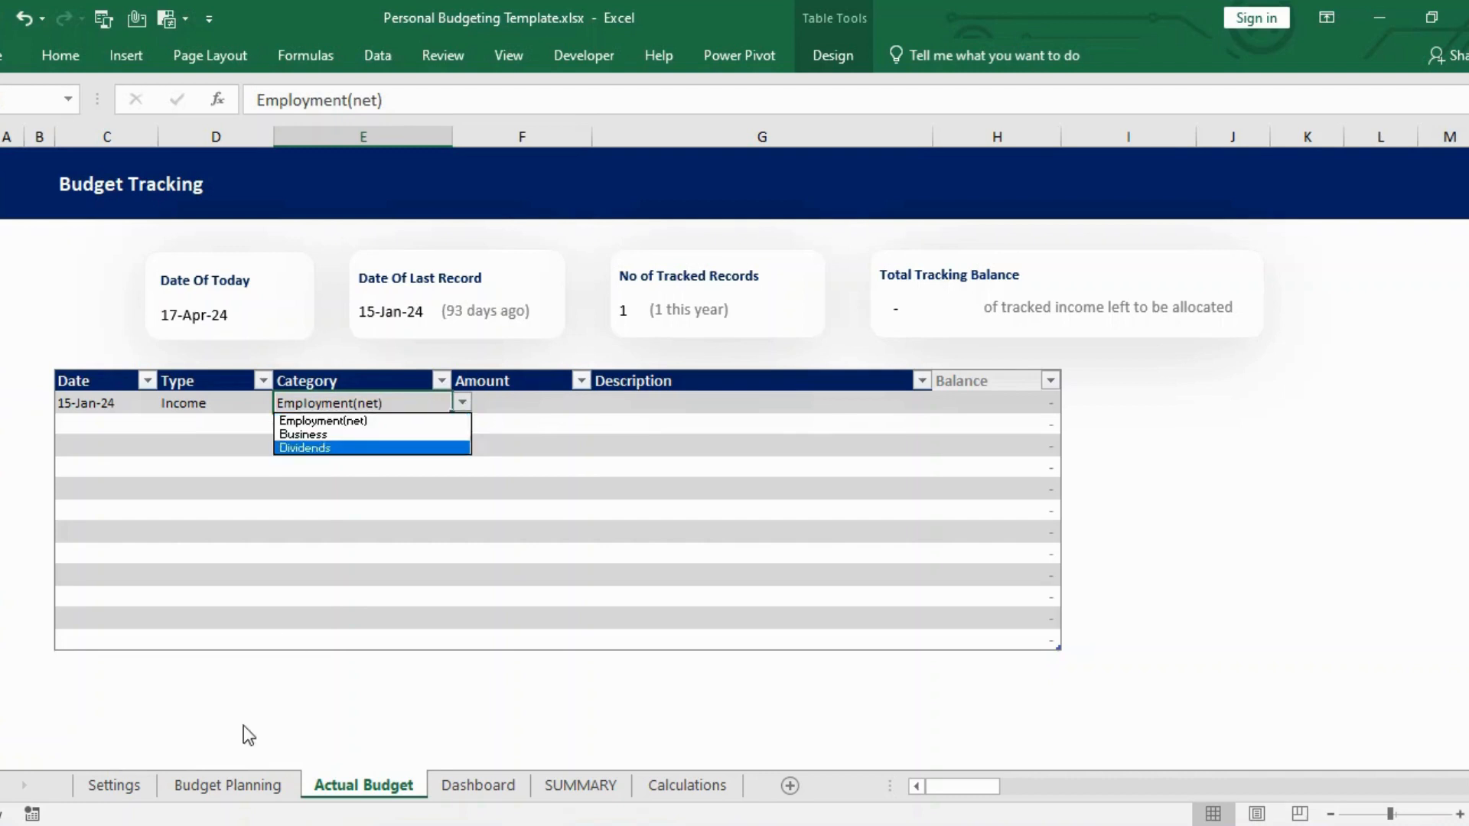
pyautogui.press('Escape')
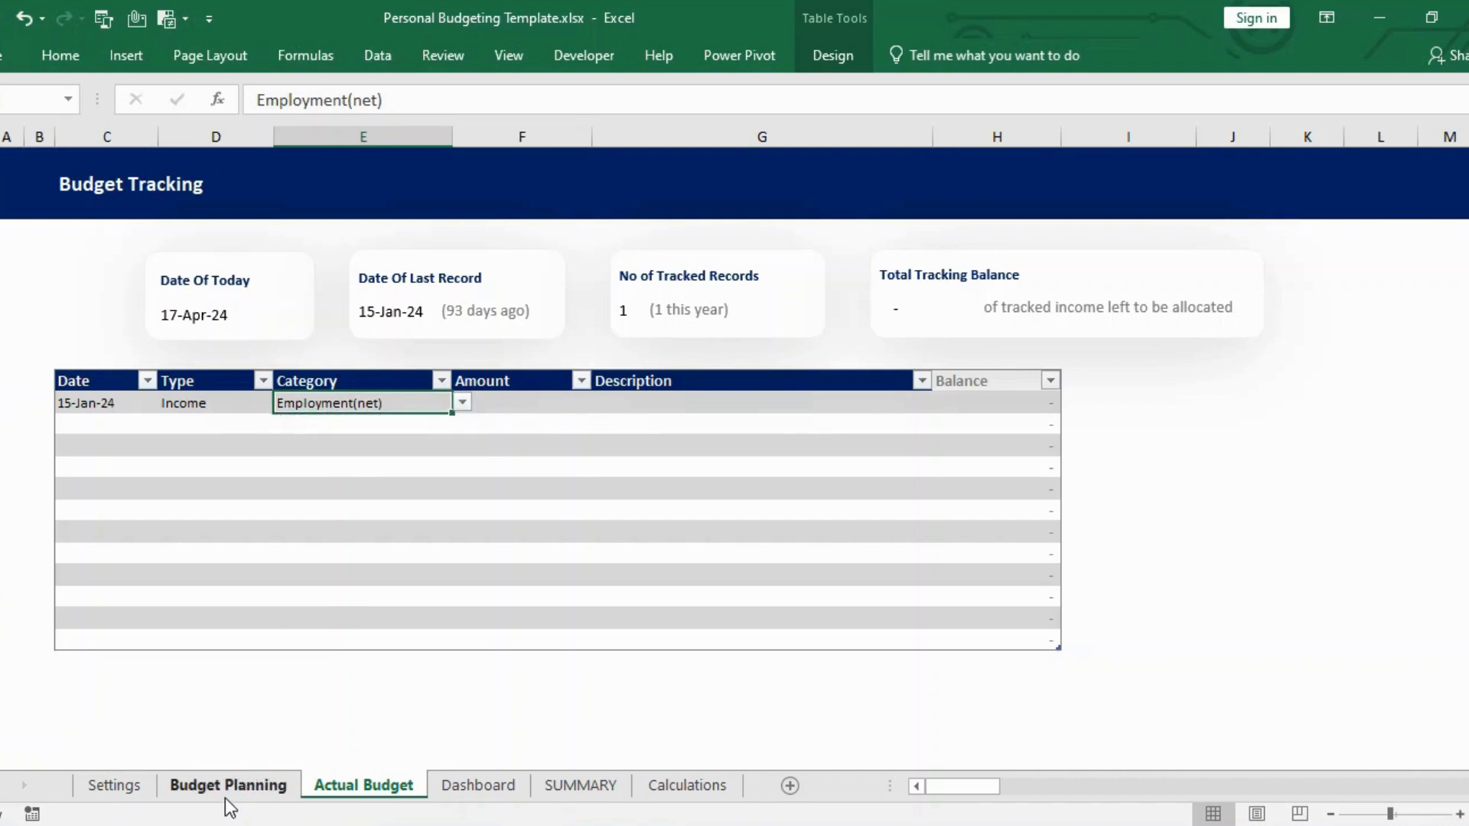
pyautogui.click(227, 783)
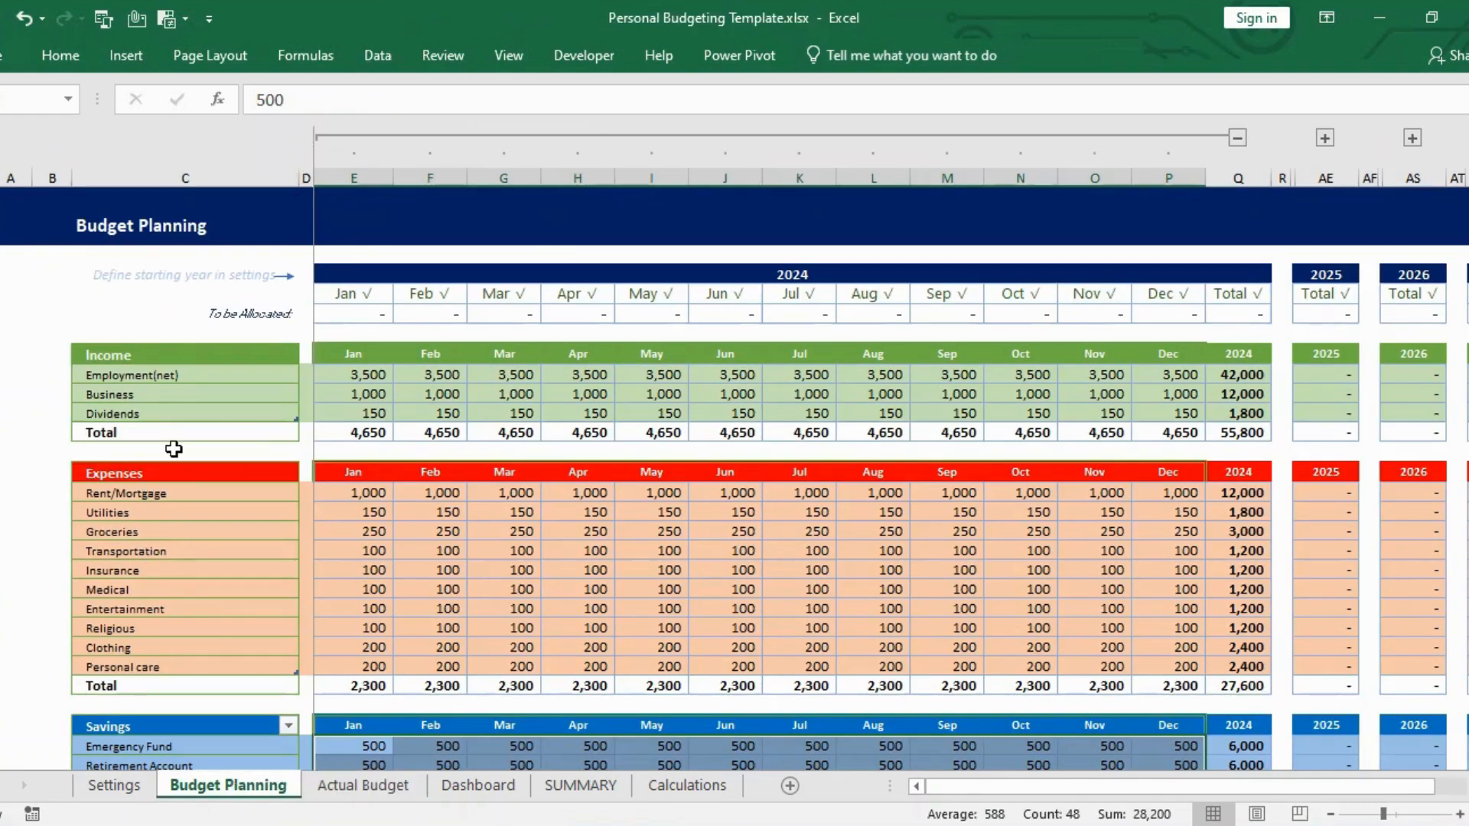
pyautogui.click(389, 786)
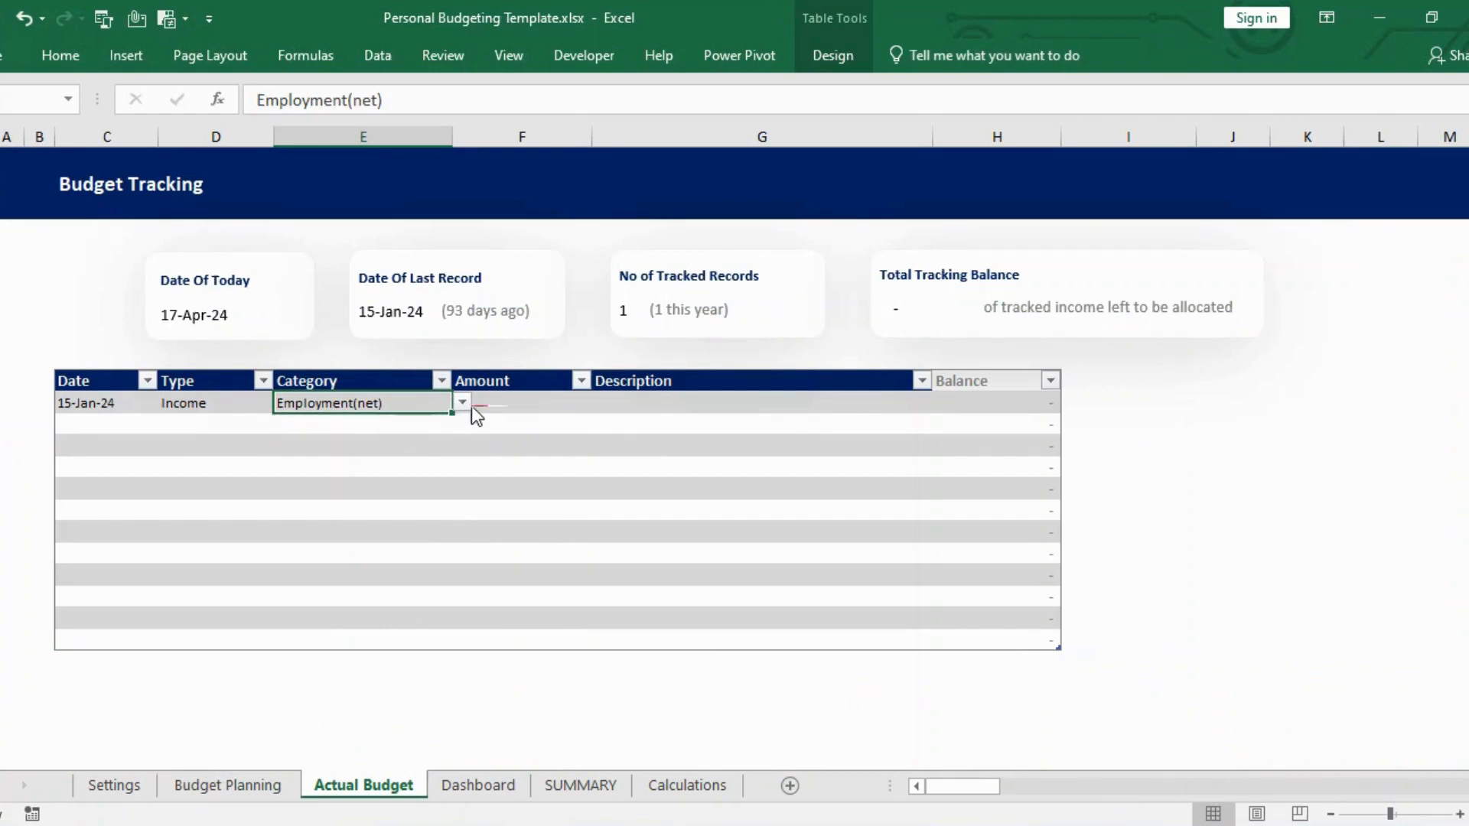
# Enter 3500 as the amount of the Employment(net) income record, leaving its description empty
pyautogui.click(549, 408)
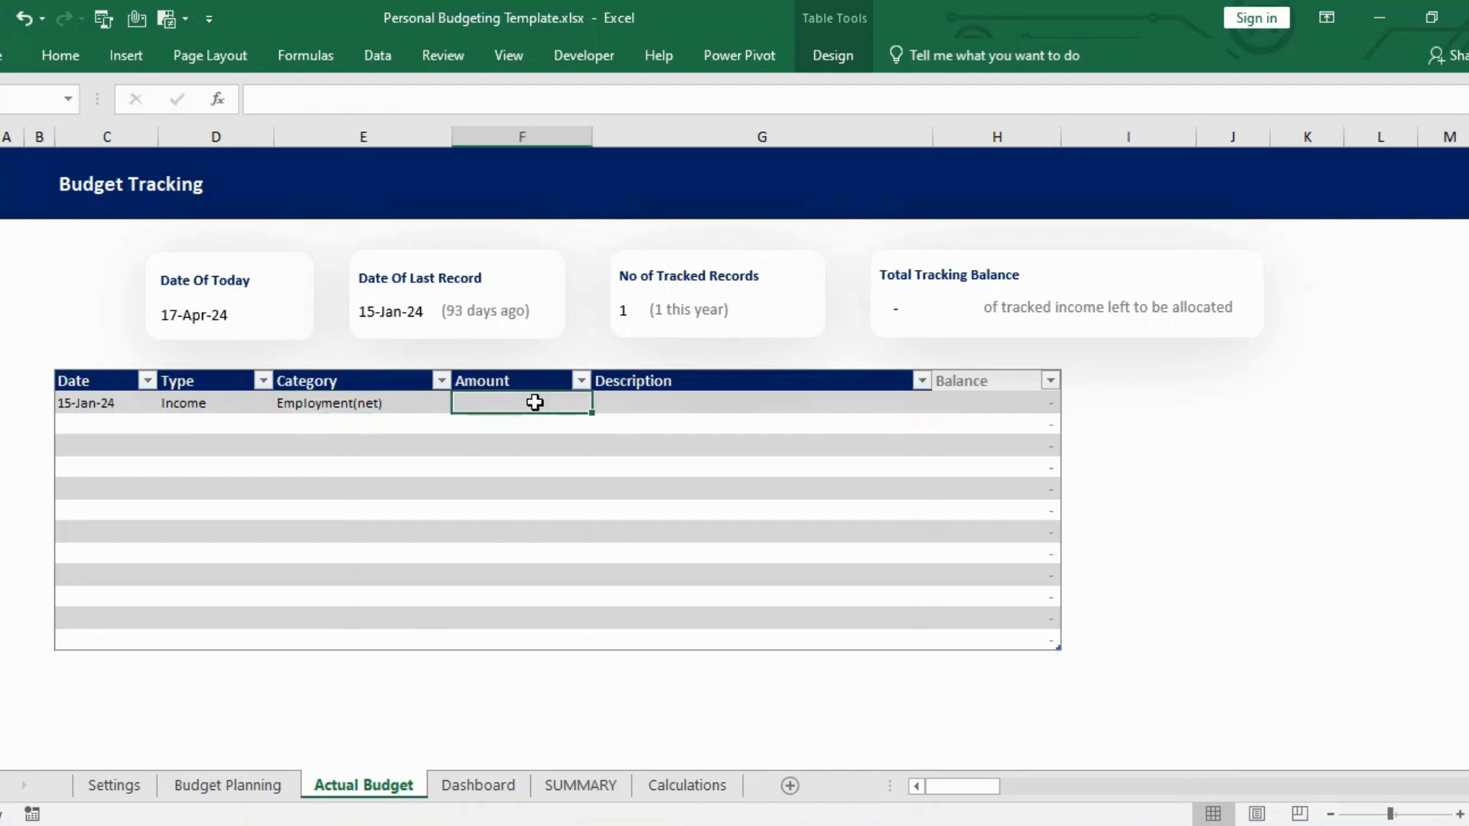
pyautogui.write('3')
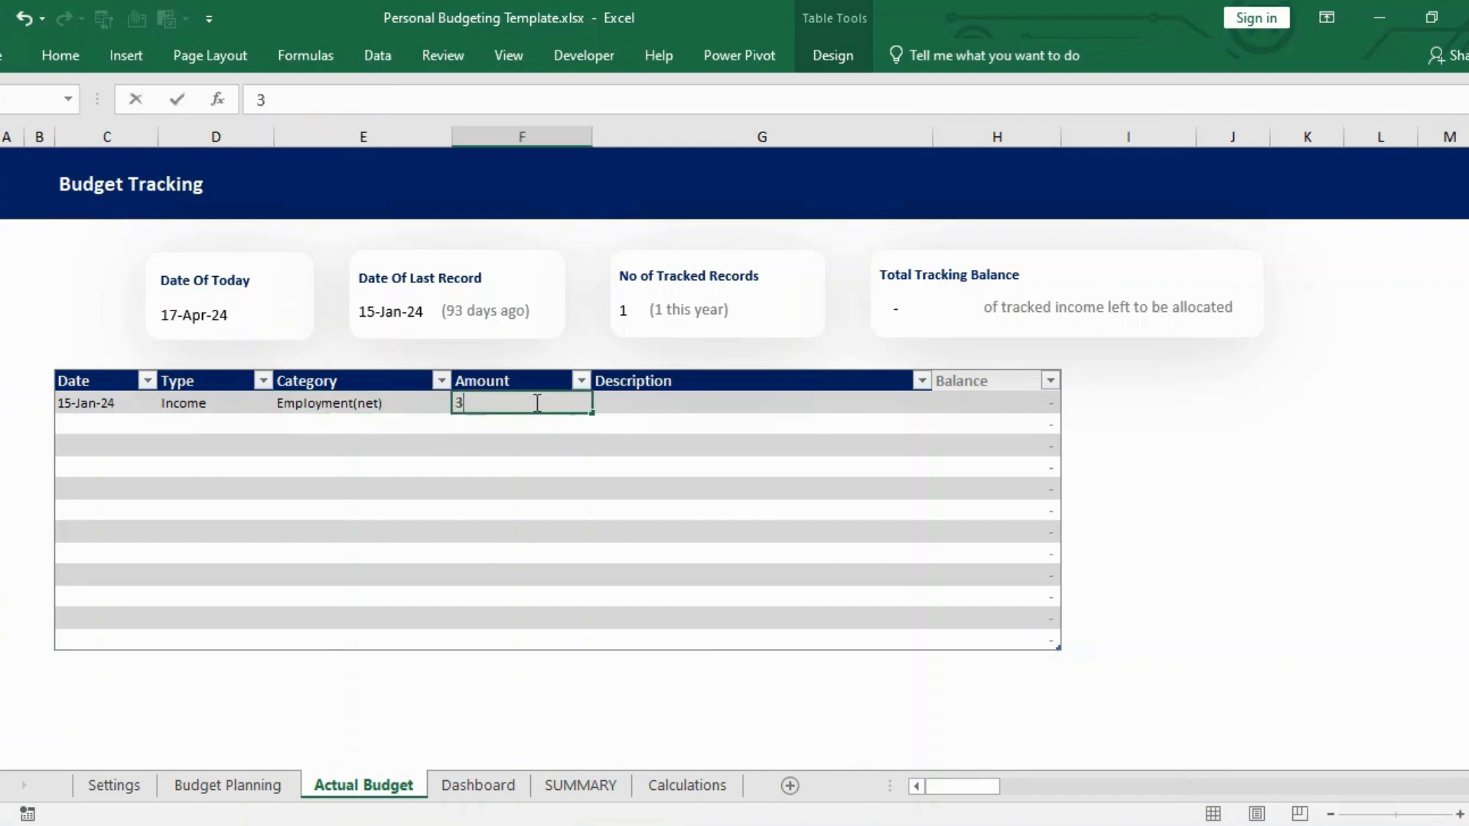
pyautogui.write('500')
pyautogui.press('Tab')
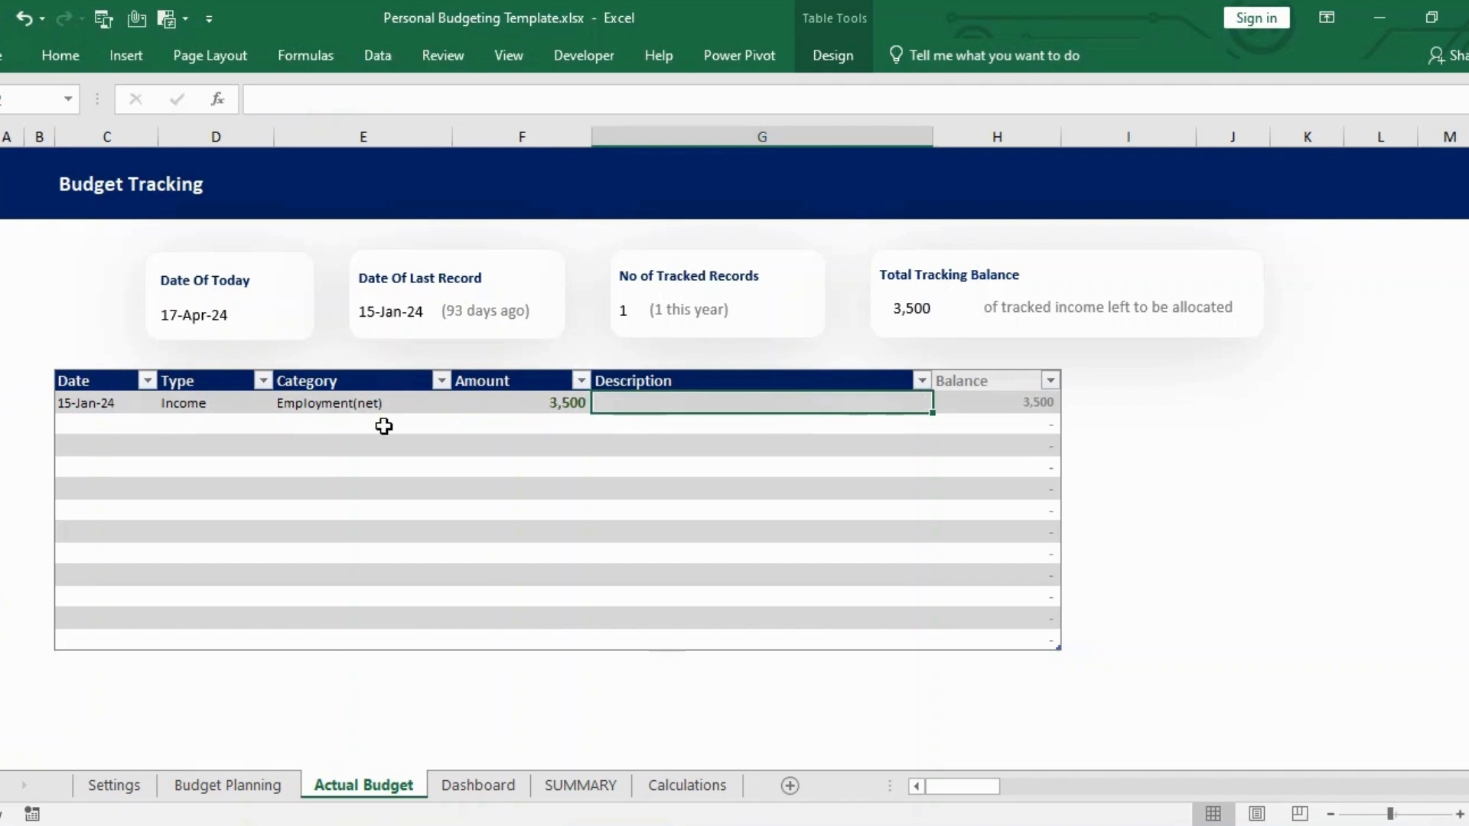
pyautogui.press('Return')
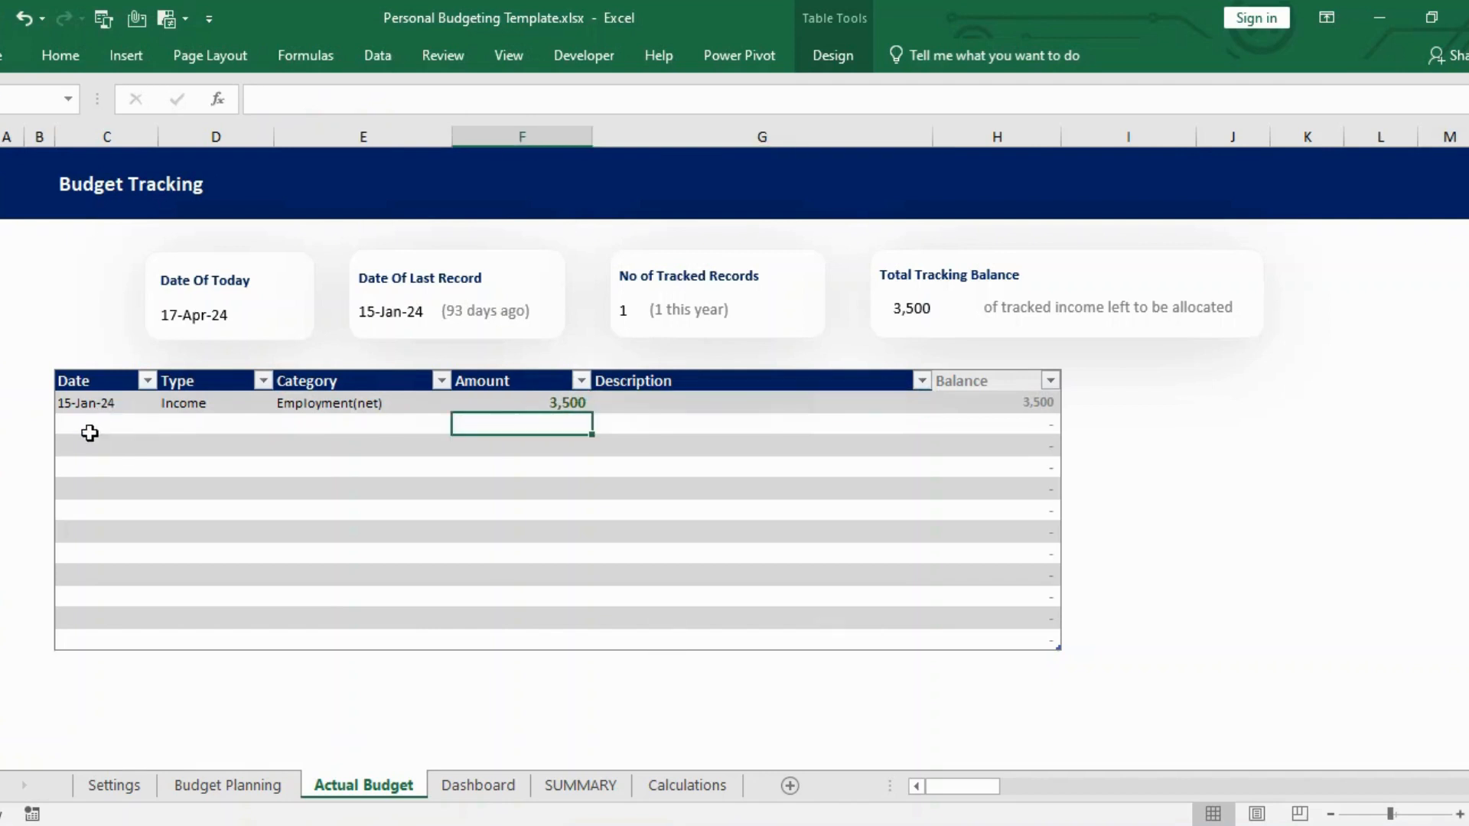
# Start a second tracking record dated 20/01/24 and set its type to Expenses
pyautogui.click(82, 409)
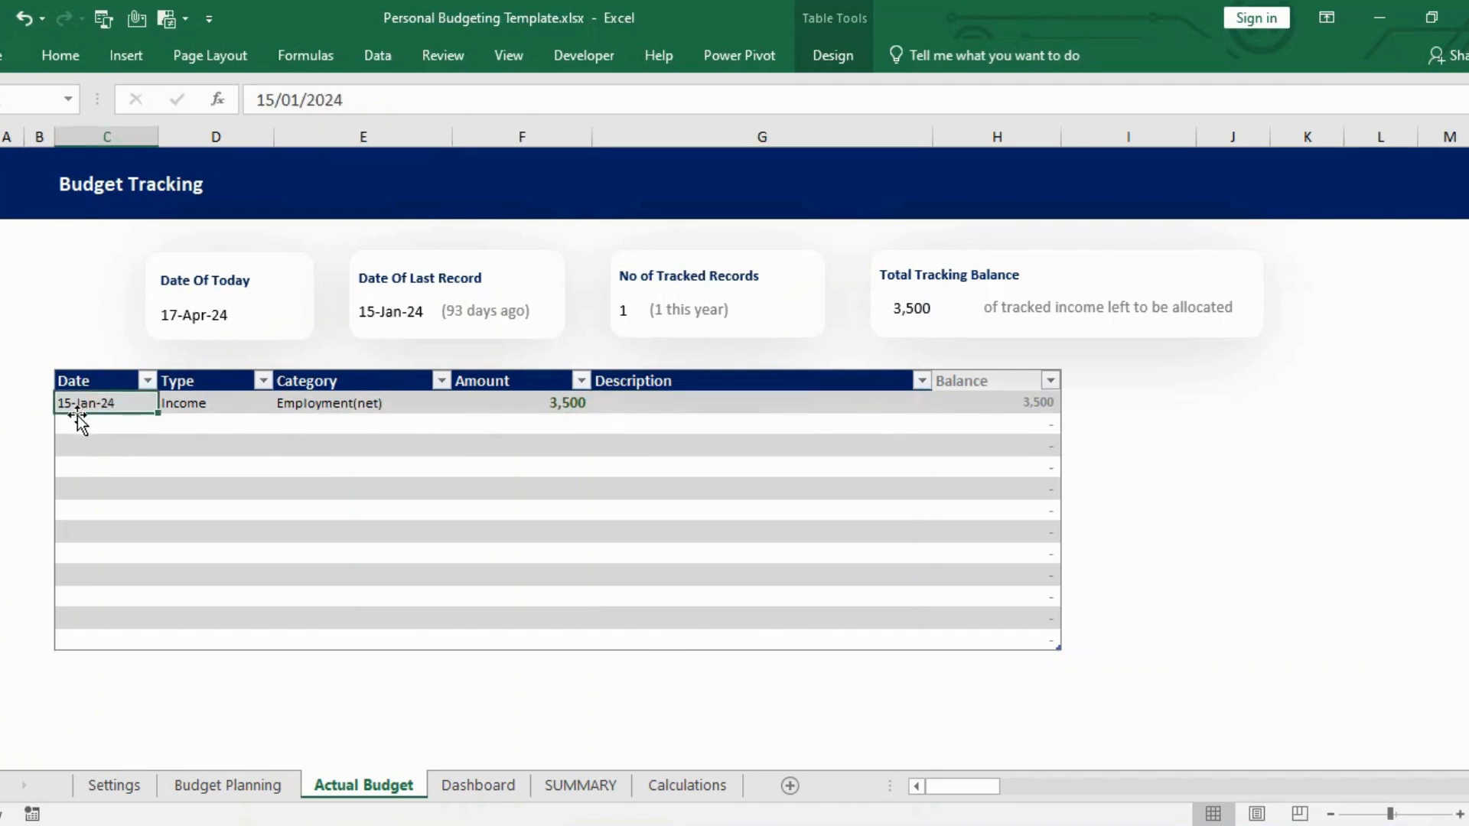
pyautogui.click(59, 421)
pyautogui.write('20/01/')
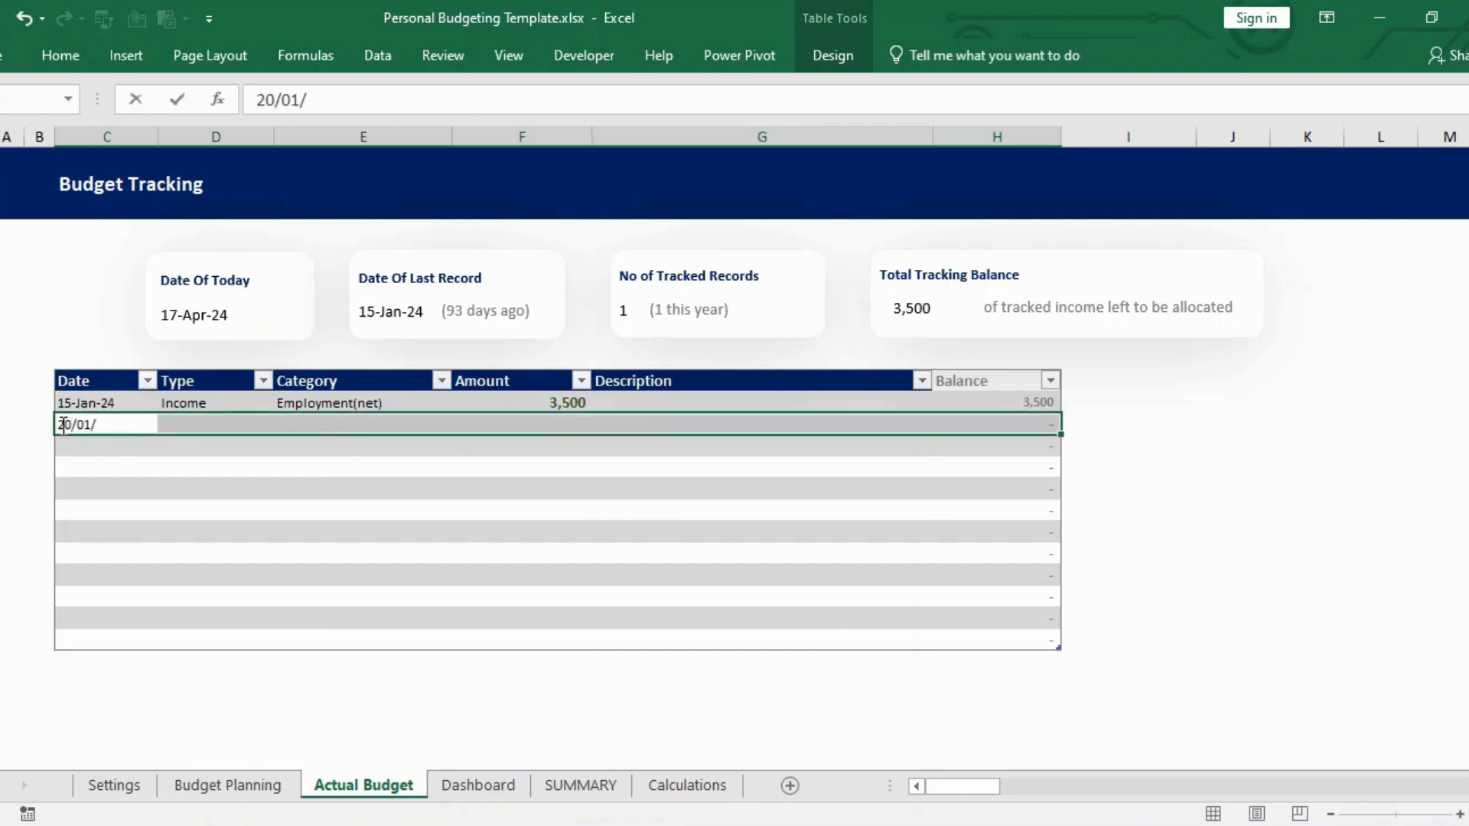
pyautogui.write('24')
pyautogui.press('Tab')
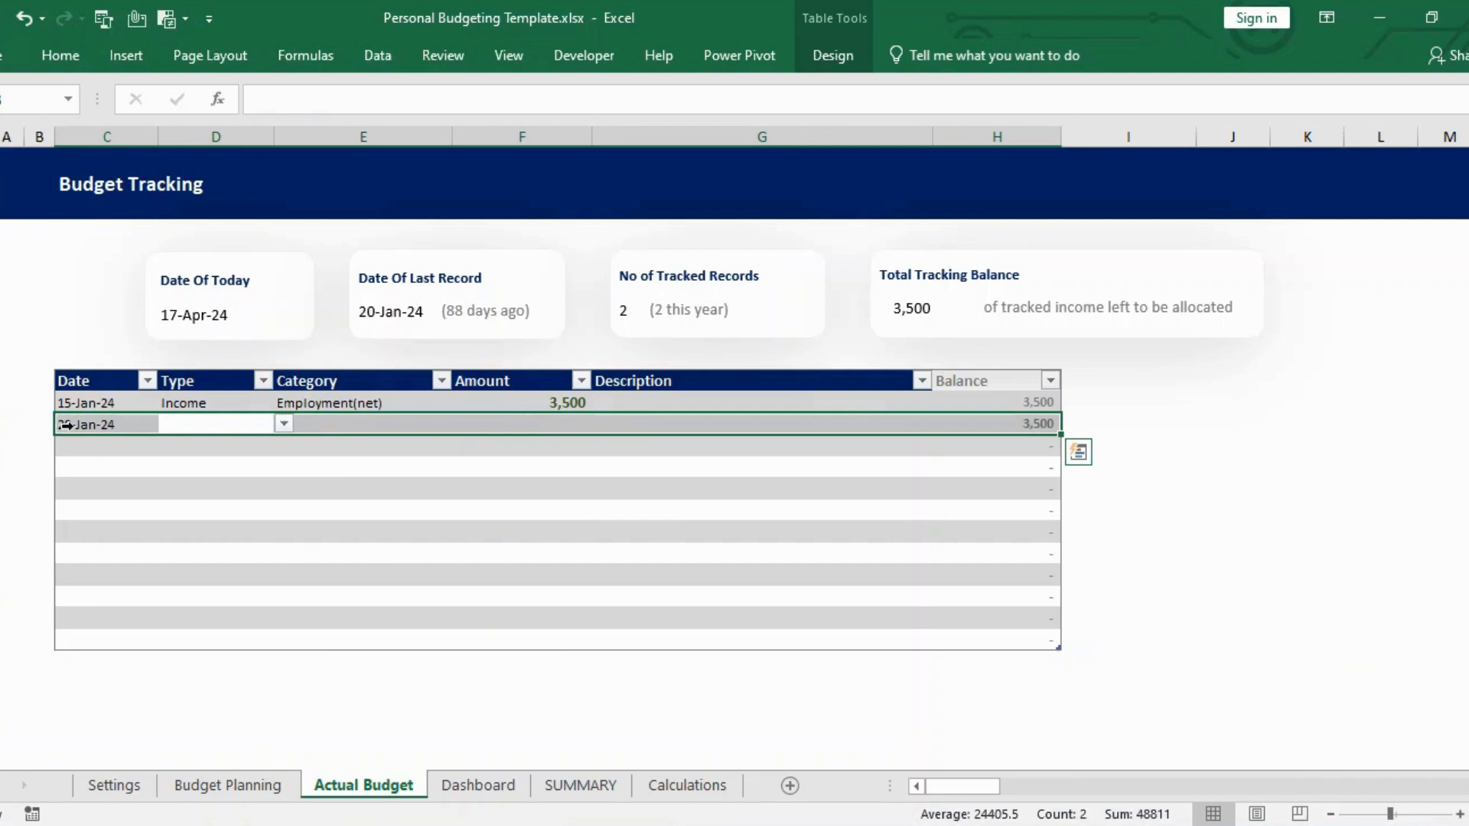
pyautogui.click(284, 423)
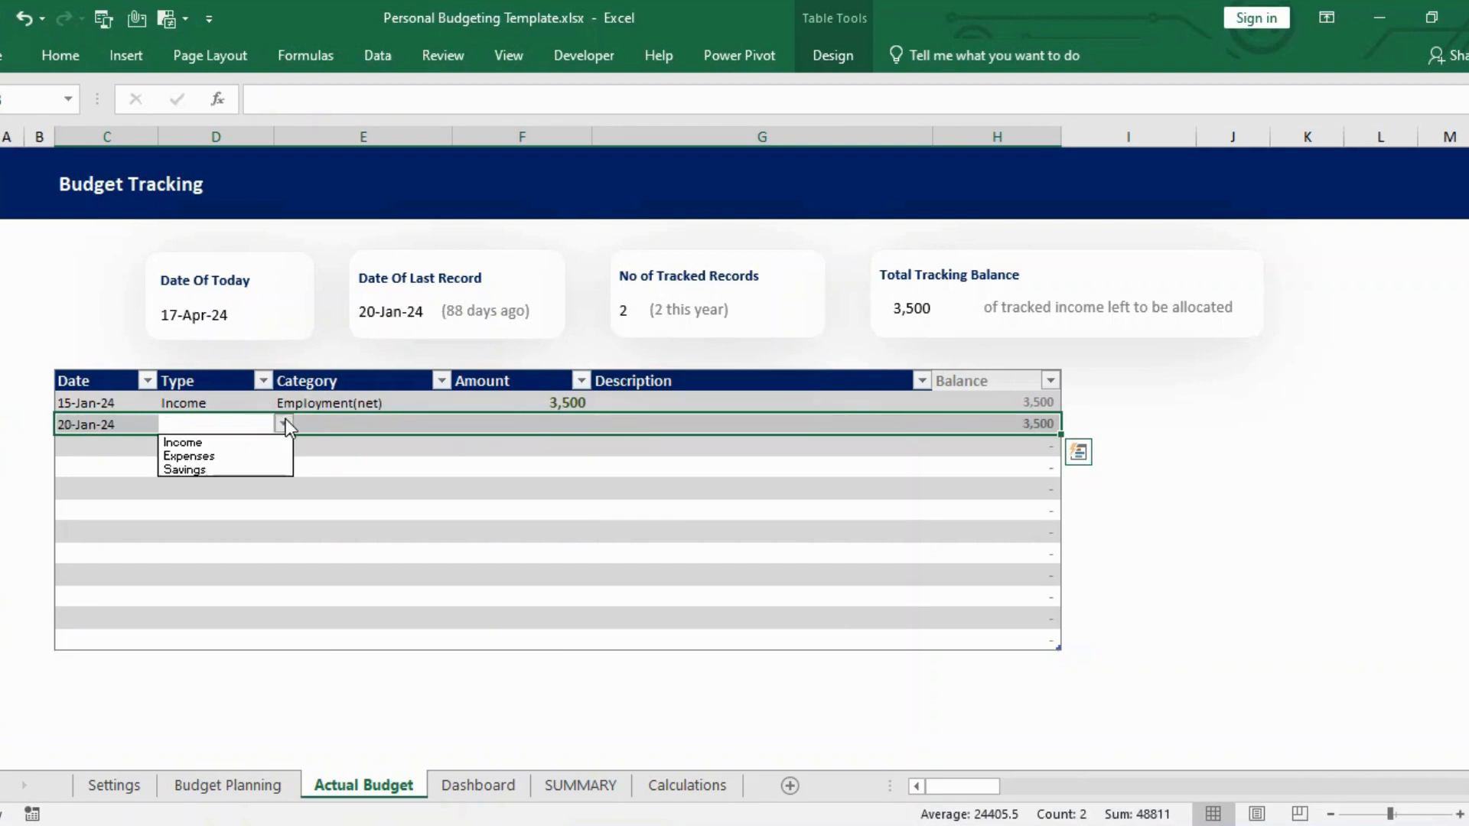
pyautogui.click(250, 450)
pyautogui.press('Tab')
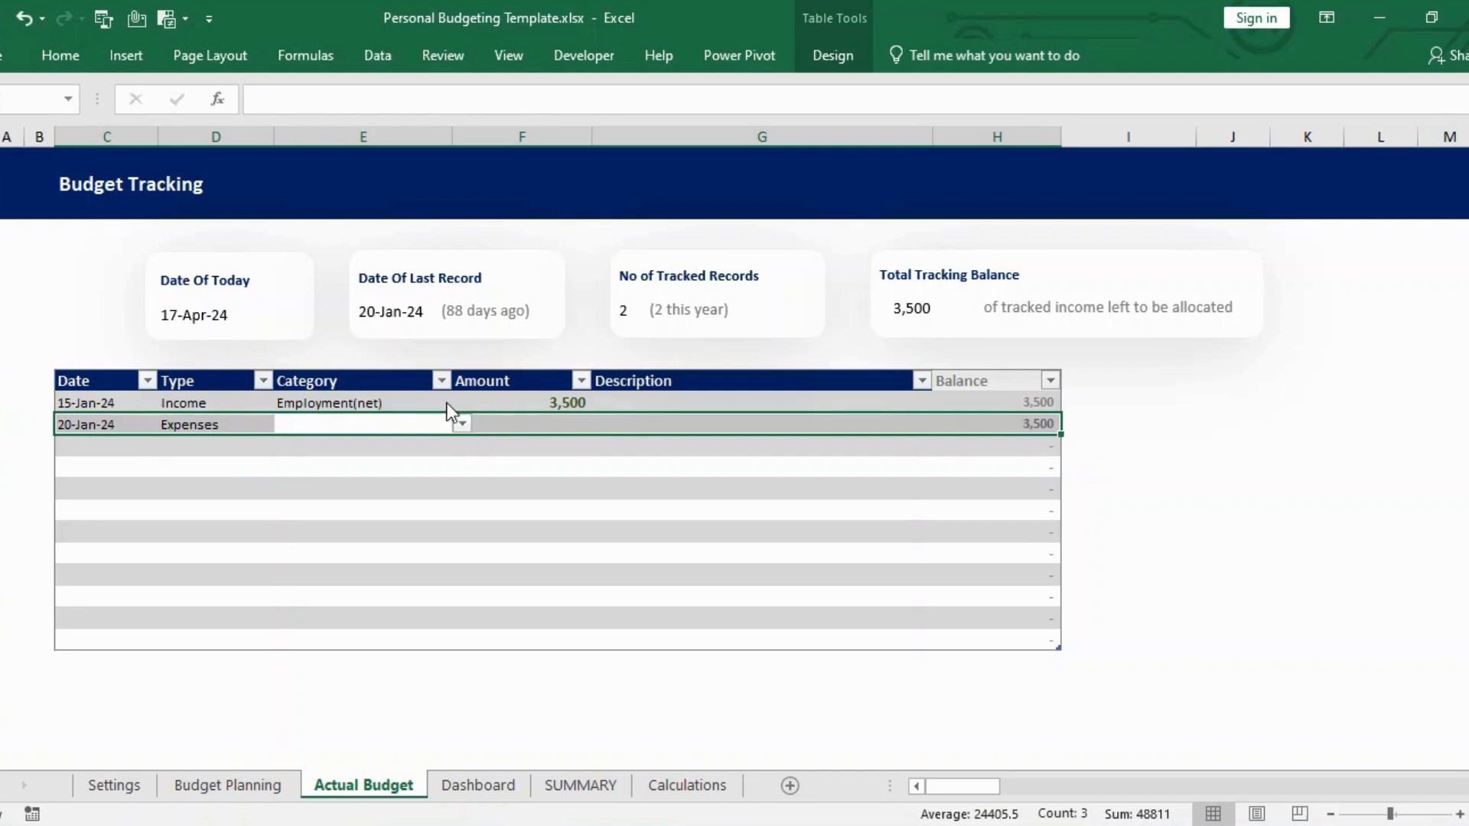
# Complete the 20 January expense record with the category Rent/Mortgage and an amount of 1000, leaving its description empty
pyautogui.click(464, 422)
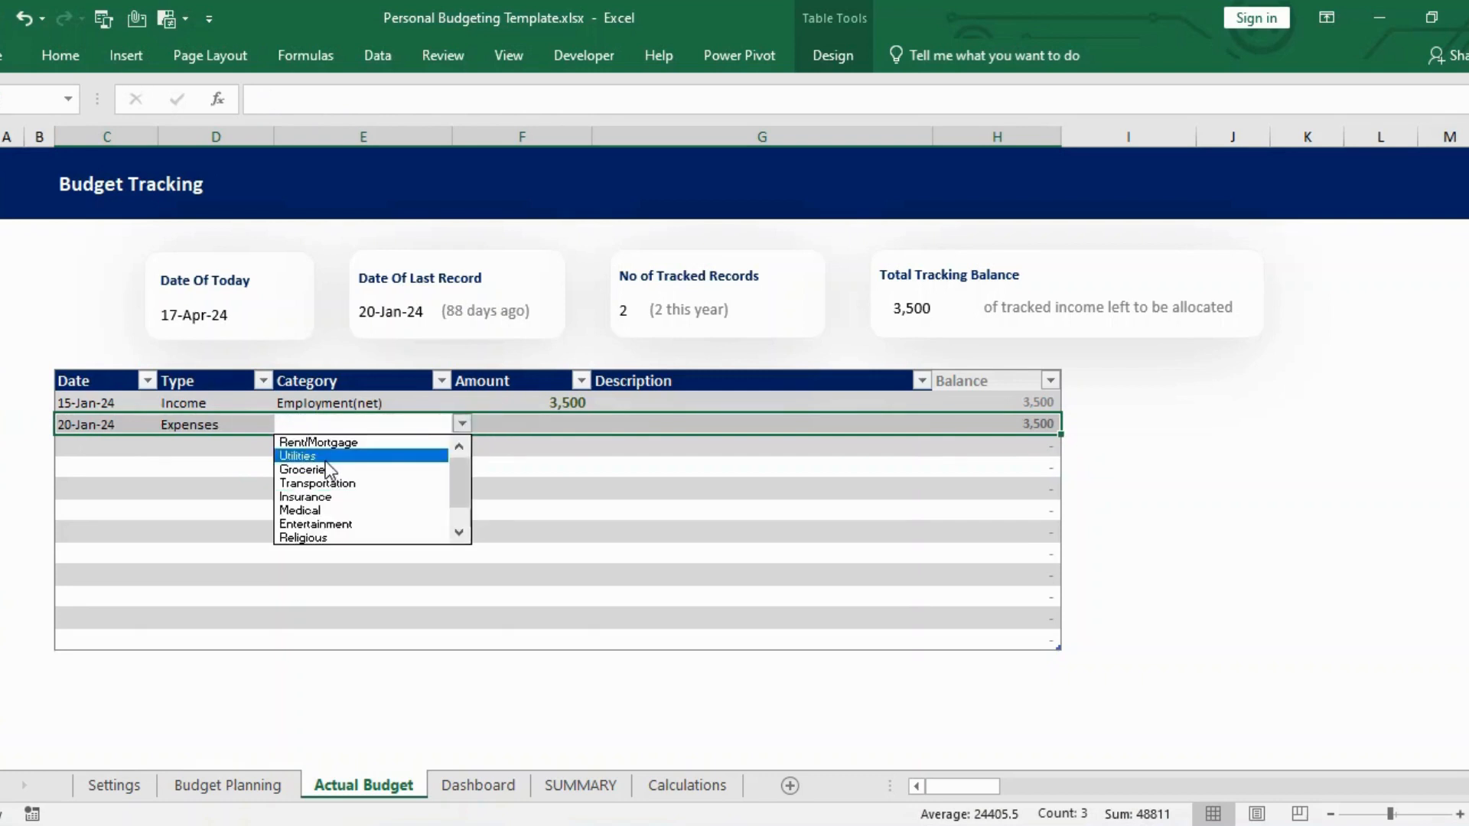
pyautogui.click(345, 446)
pyautogui.press('Tab')
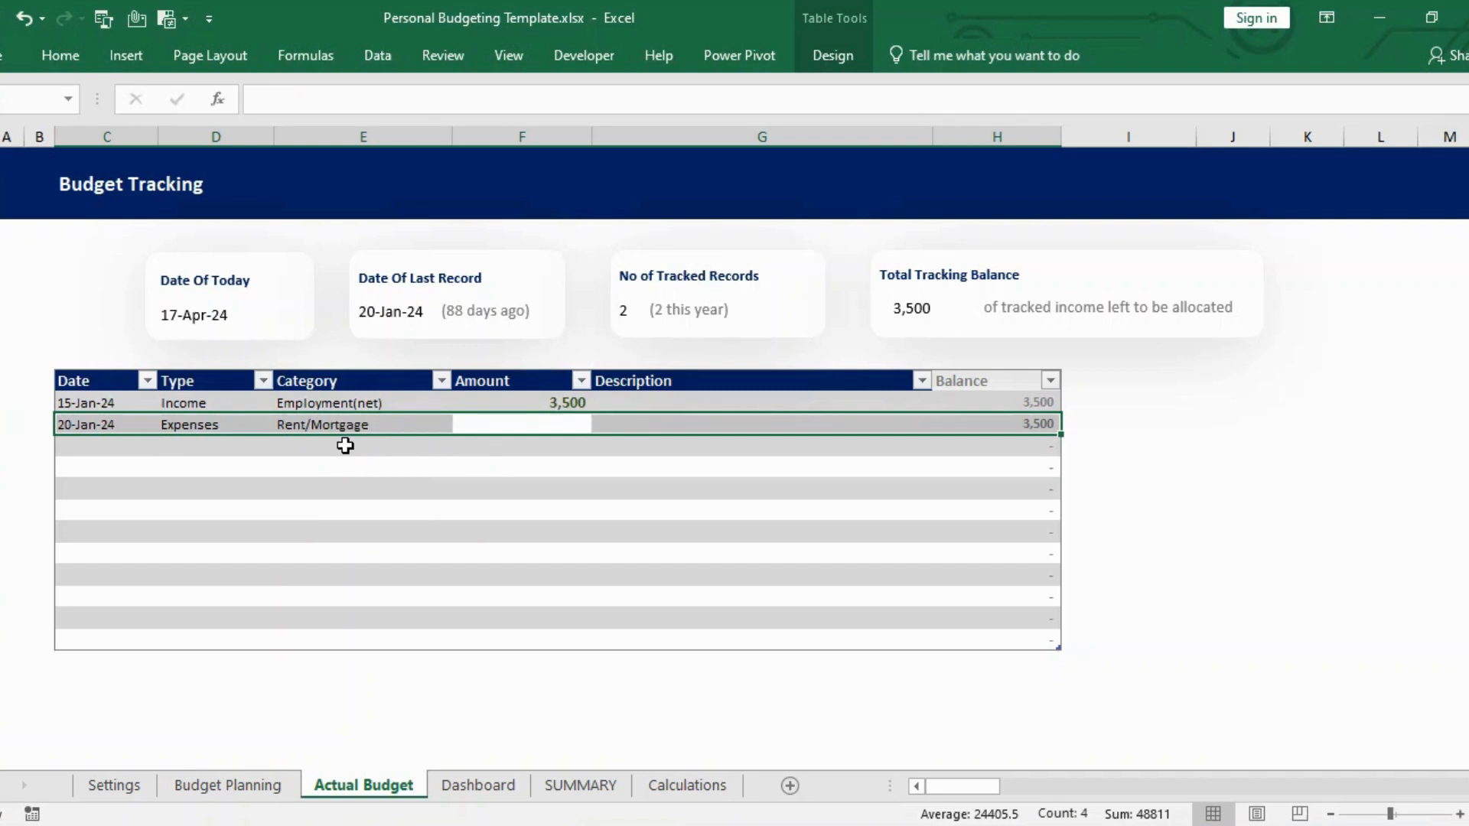
pyautogui.write('1,00')
pyautogui.write('000')
pyautogui.press('Tab')
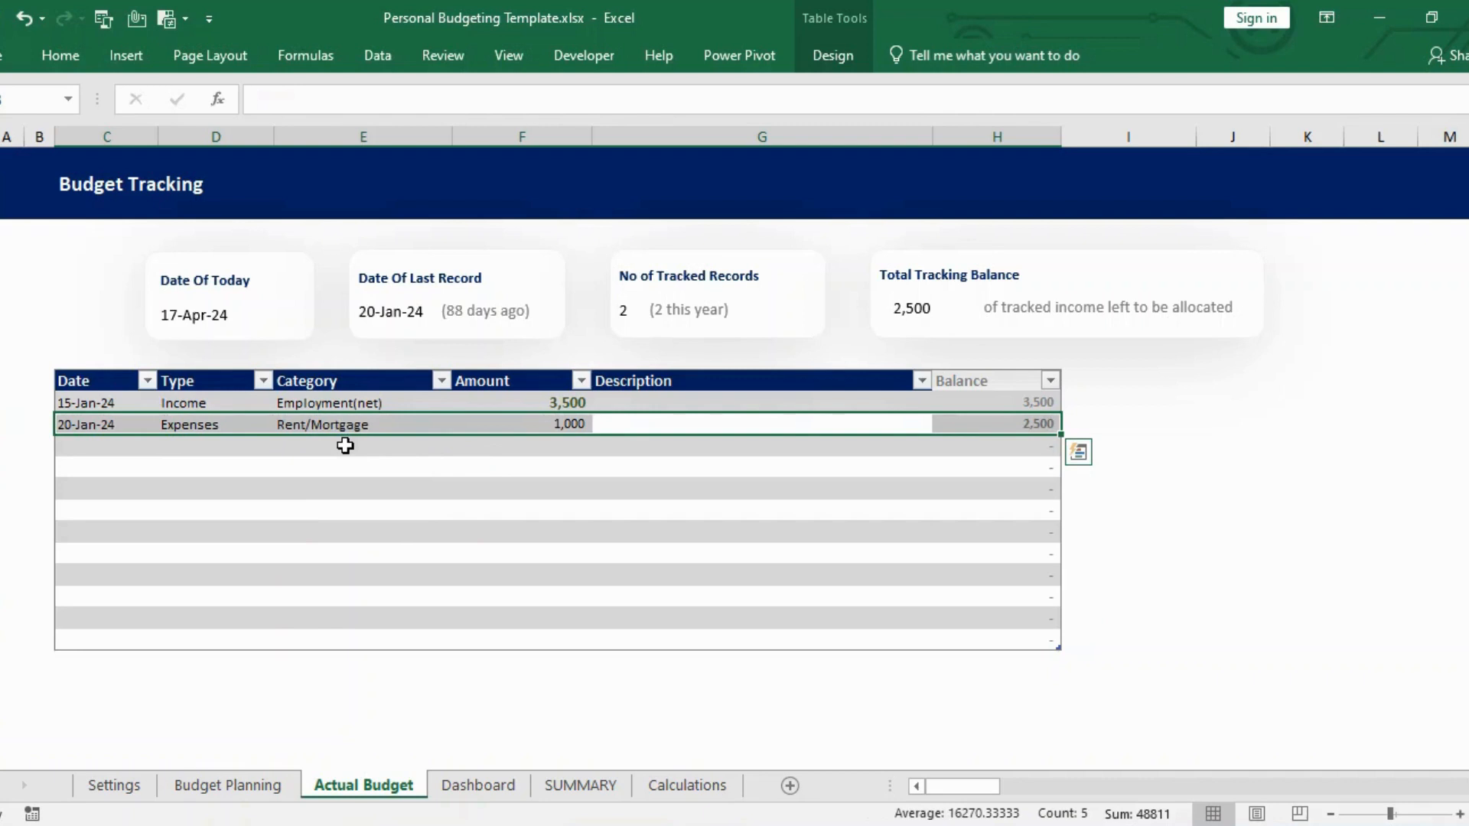
pyautogui.press('Tab')
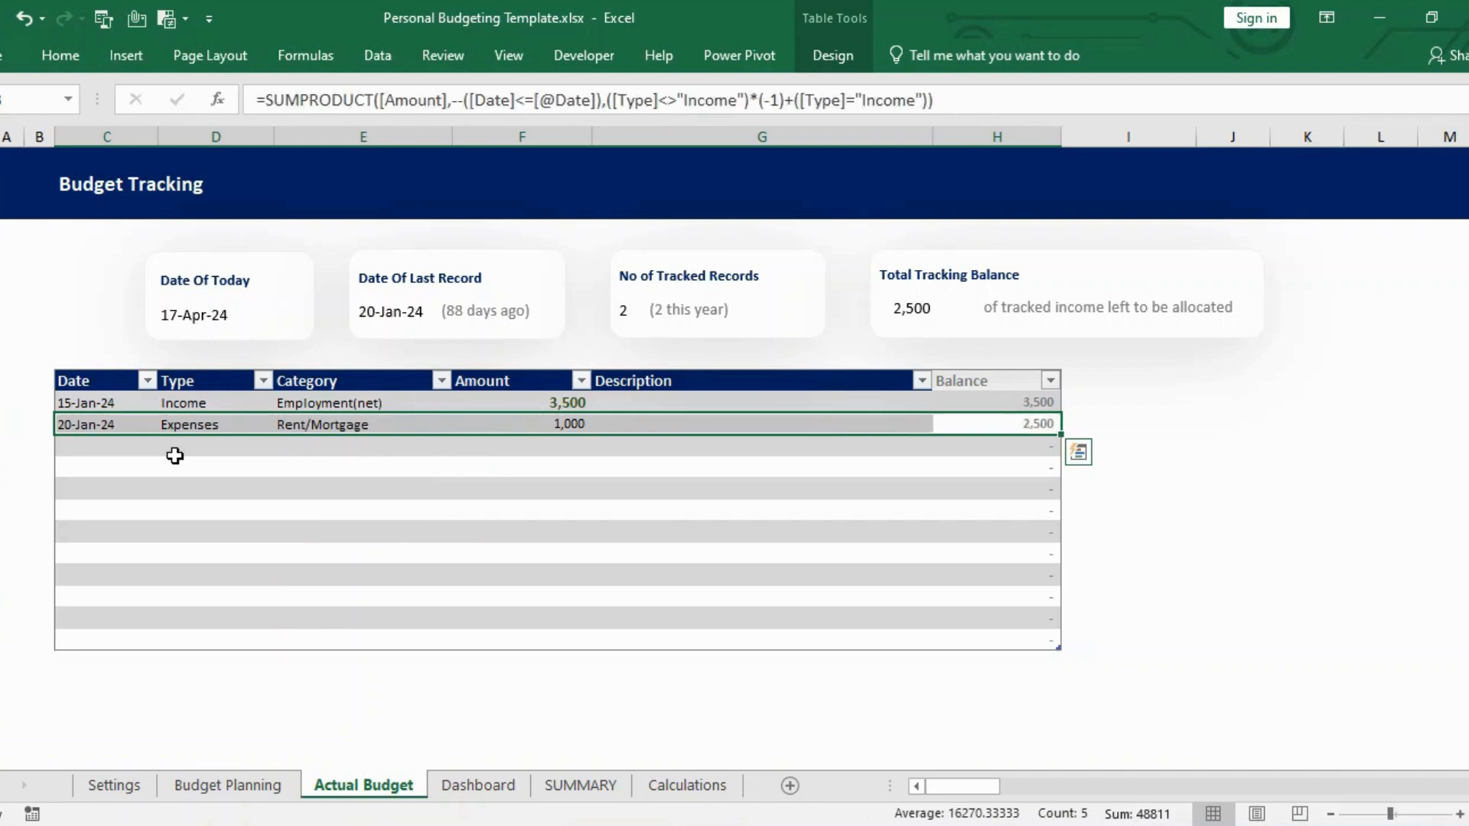
# Start a third tracking record dated 30/01/24 in the next empty row of the table
pyautogui.click(123, 447)
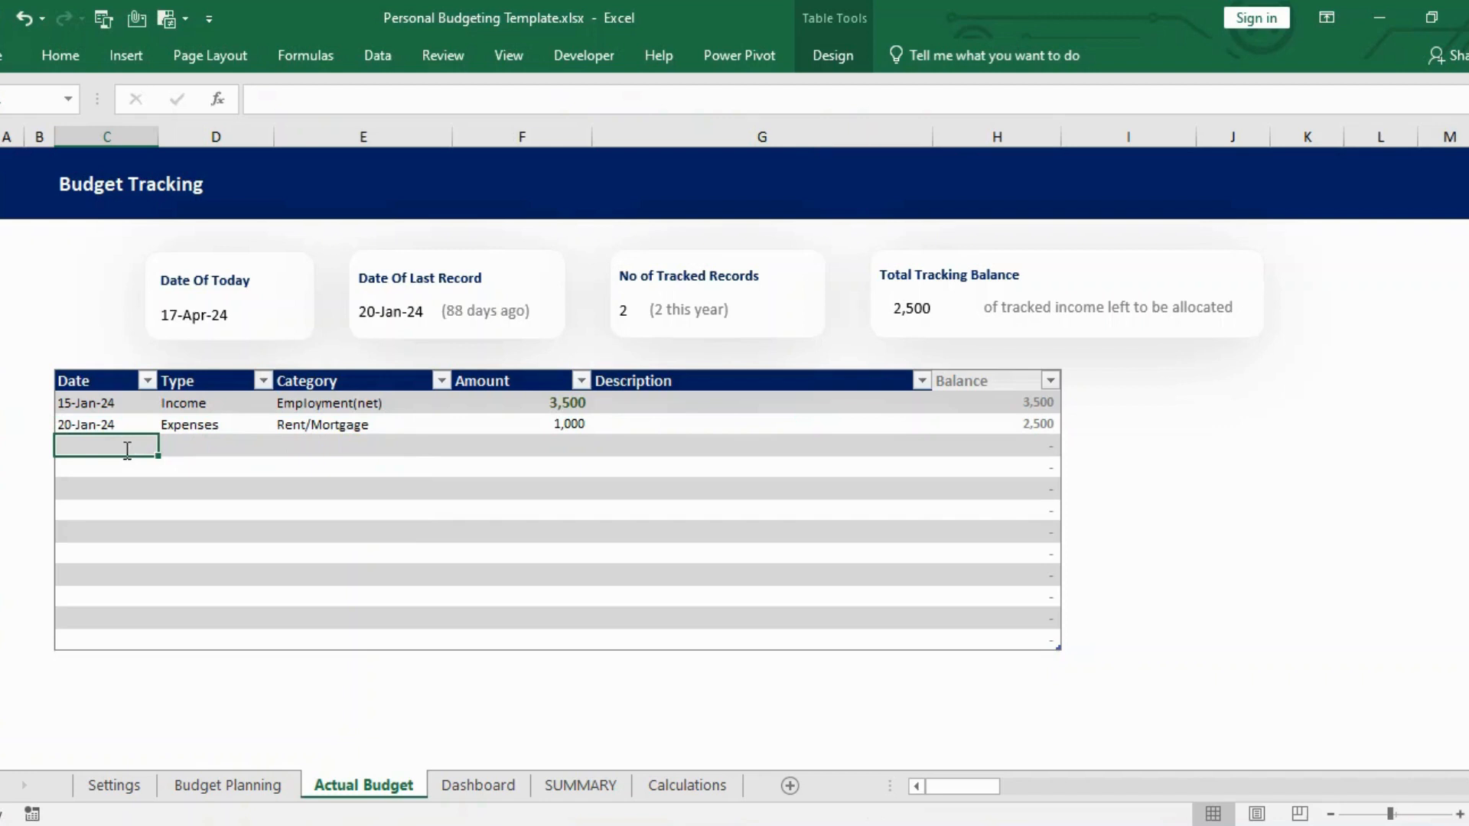
pyautogui.write('30/01/')
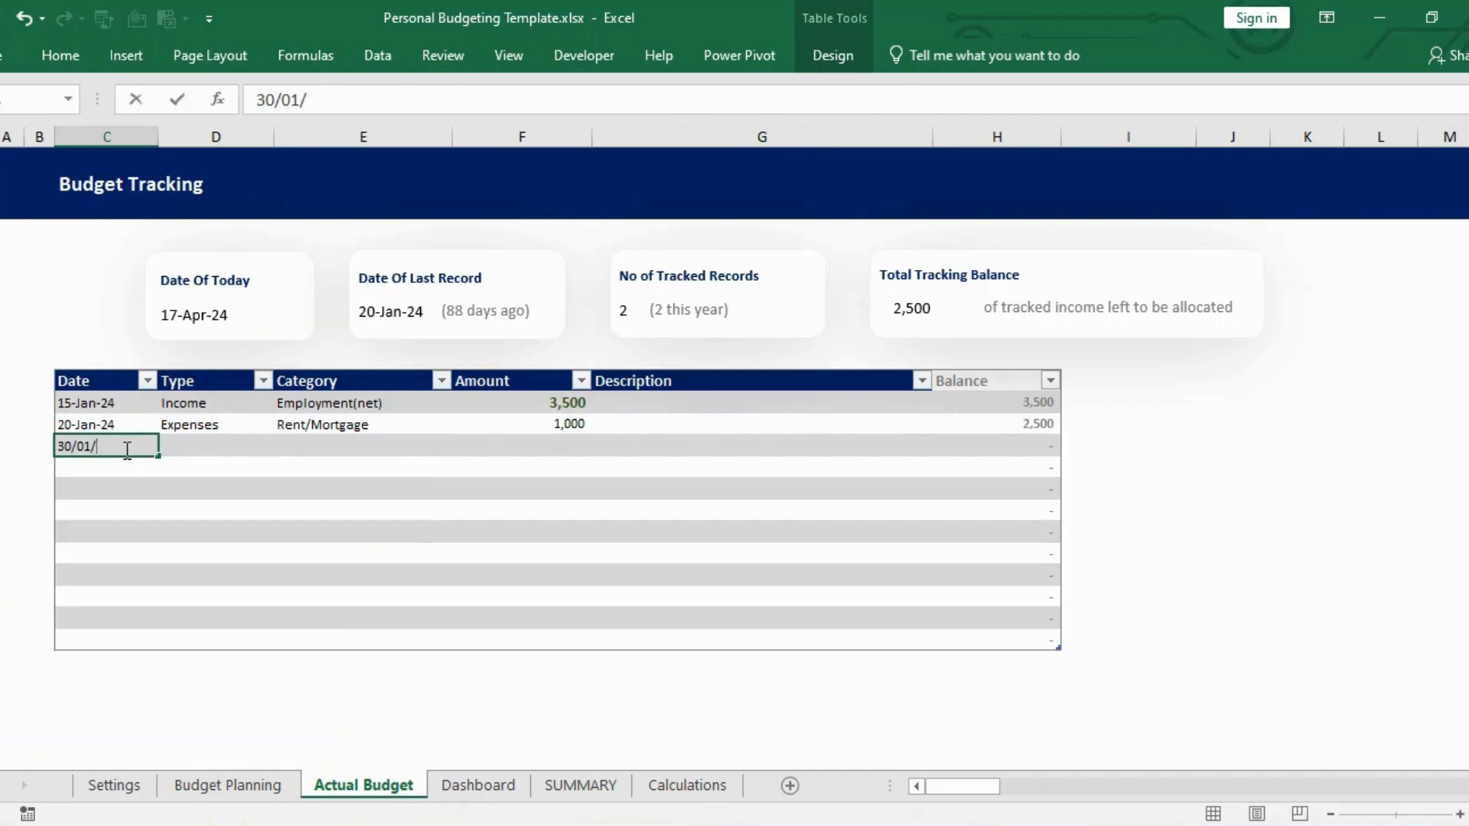
pyautogui.write('24')
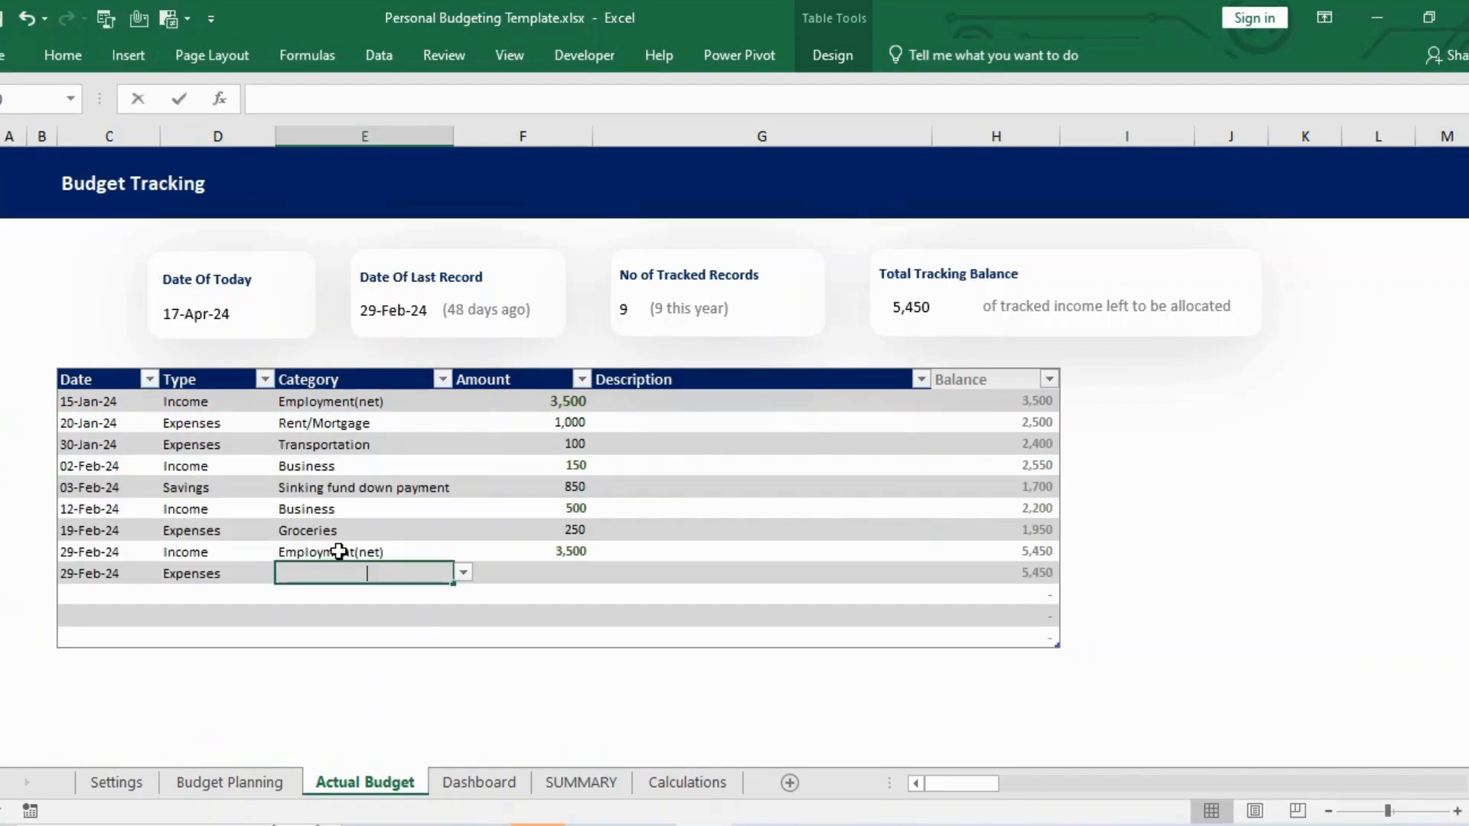
# Complete the 29 February expense record with the category Rent/Mortgage and an amount of 1000
pyautogui.write('rent/Mortgage')
pyautogui.press('Tab')
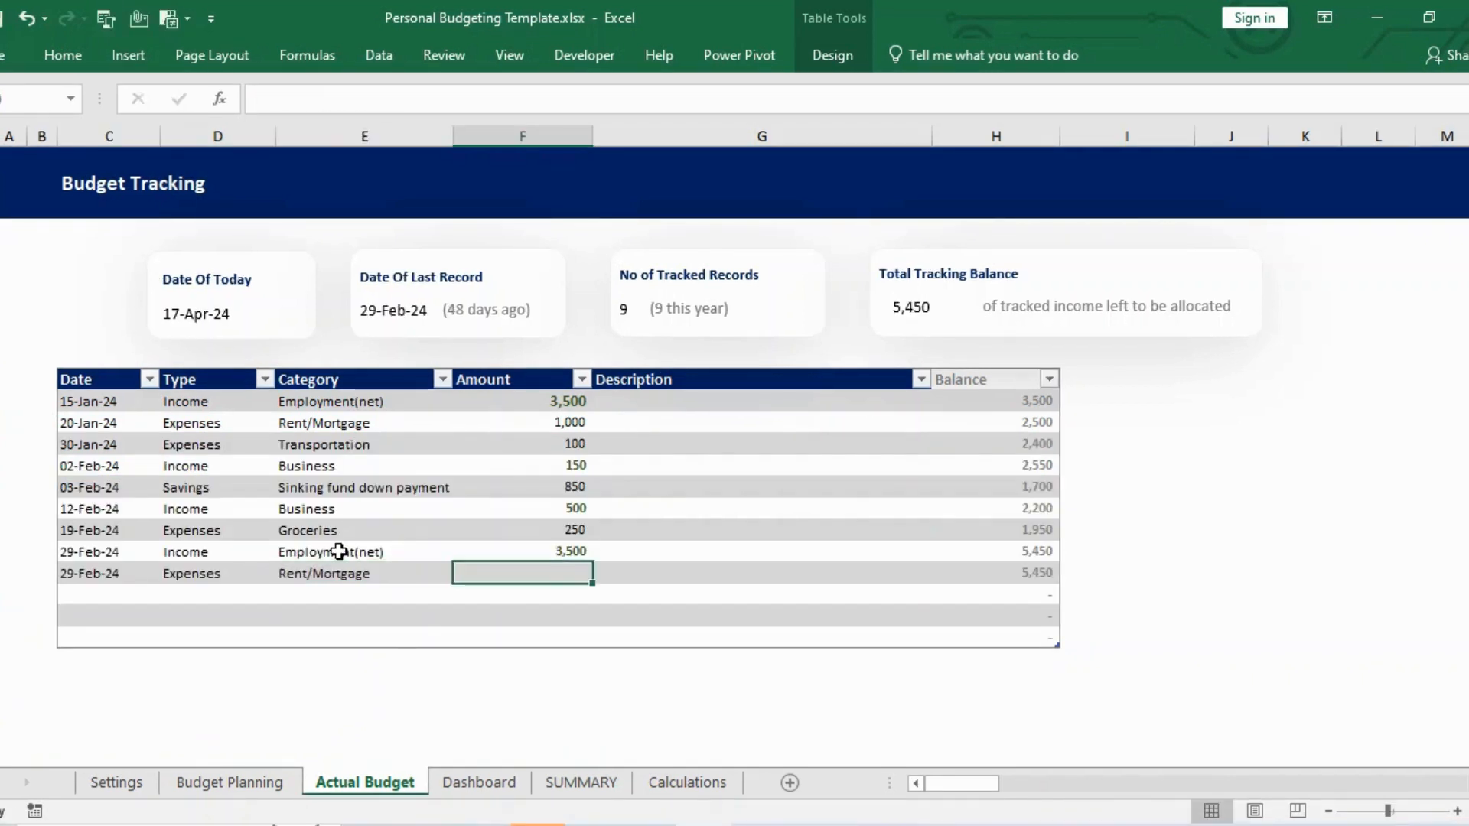
pyautogui.write('1000')
pyautogui.press('Return')
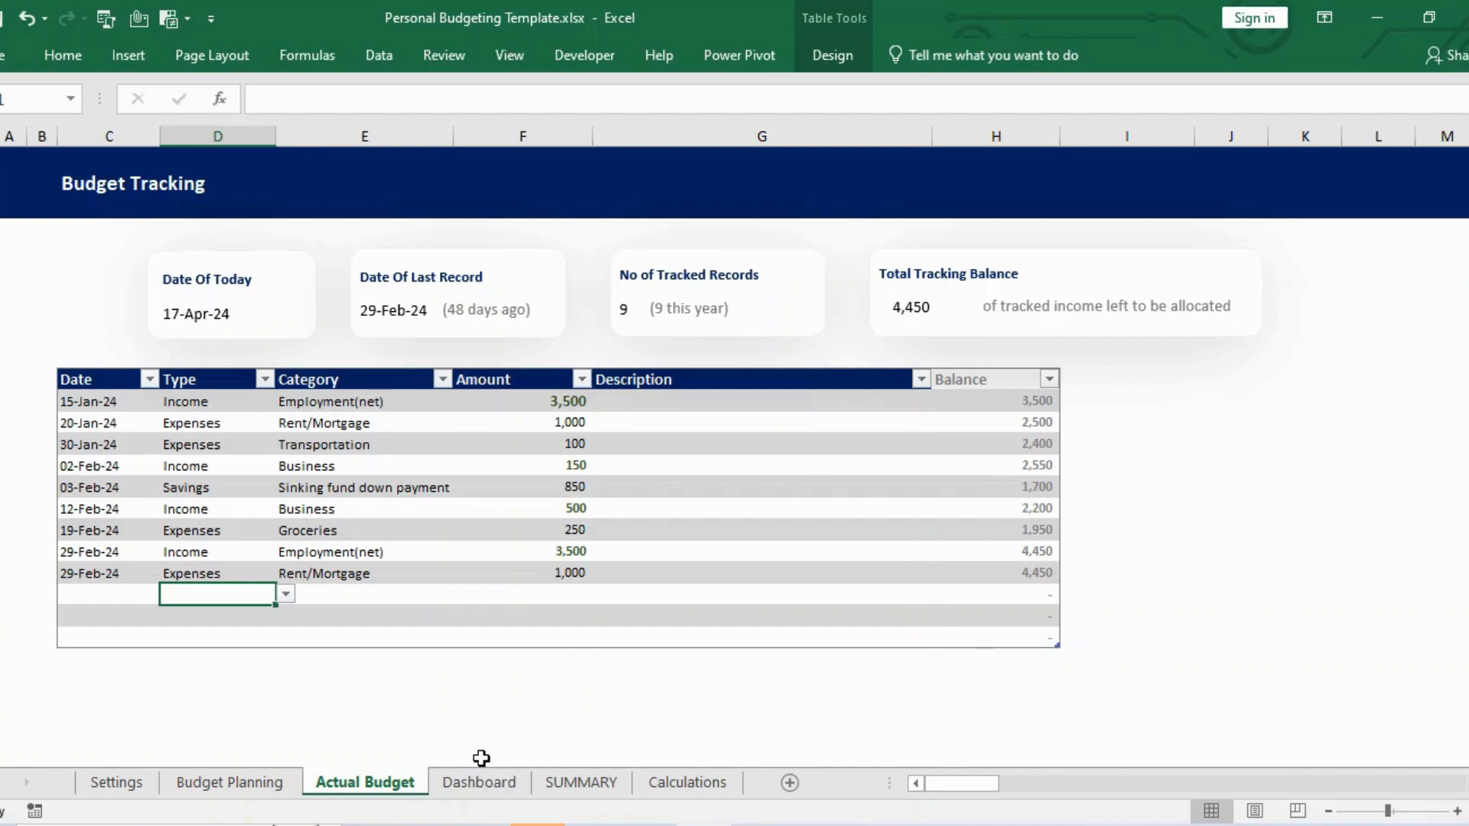
# Review the Dashboard charts, and refresh all pivot data from the category pivot table on the SUMMARY sheet
pyautogui.click(475, 788)
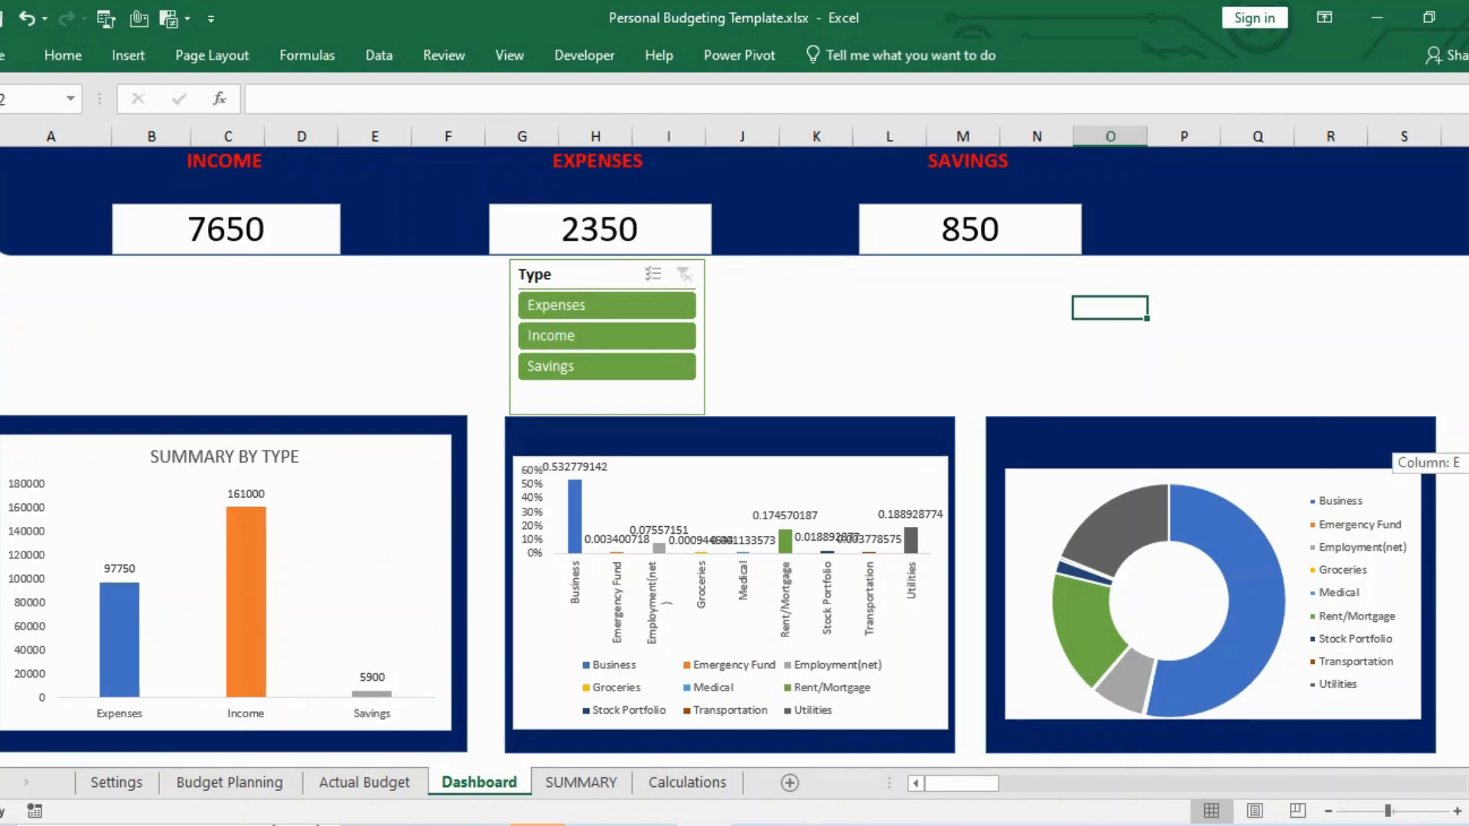
pyautogui.scroll(-1, 1462, 463)
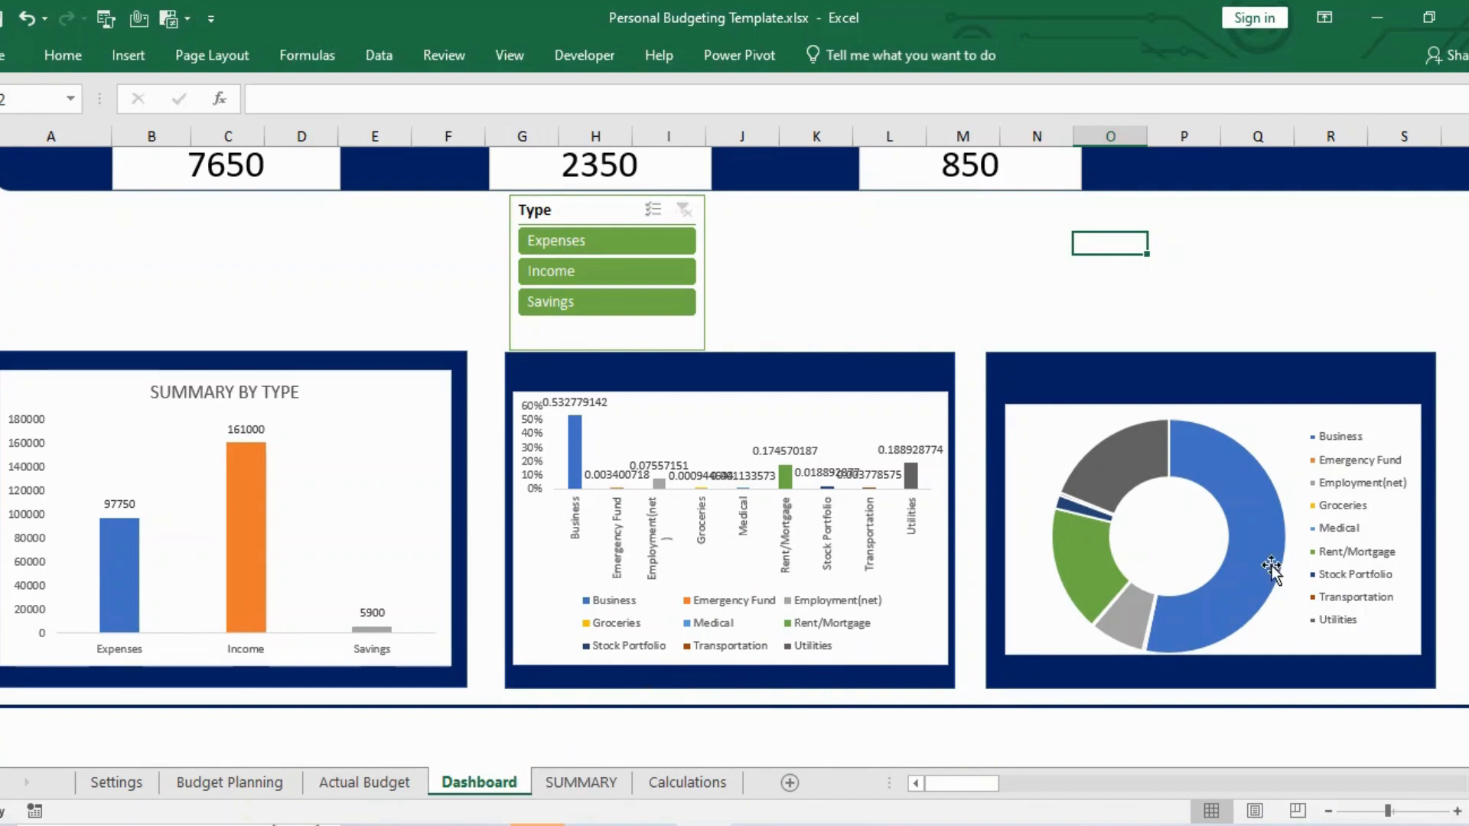
pyautogui.scroll(1, 1410, 646)
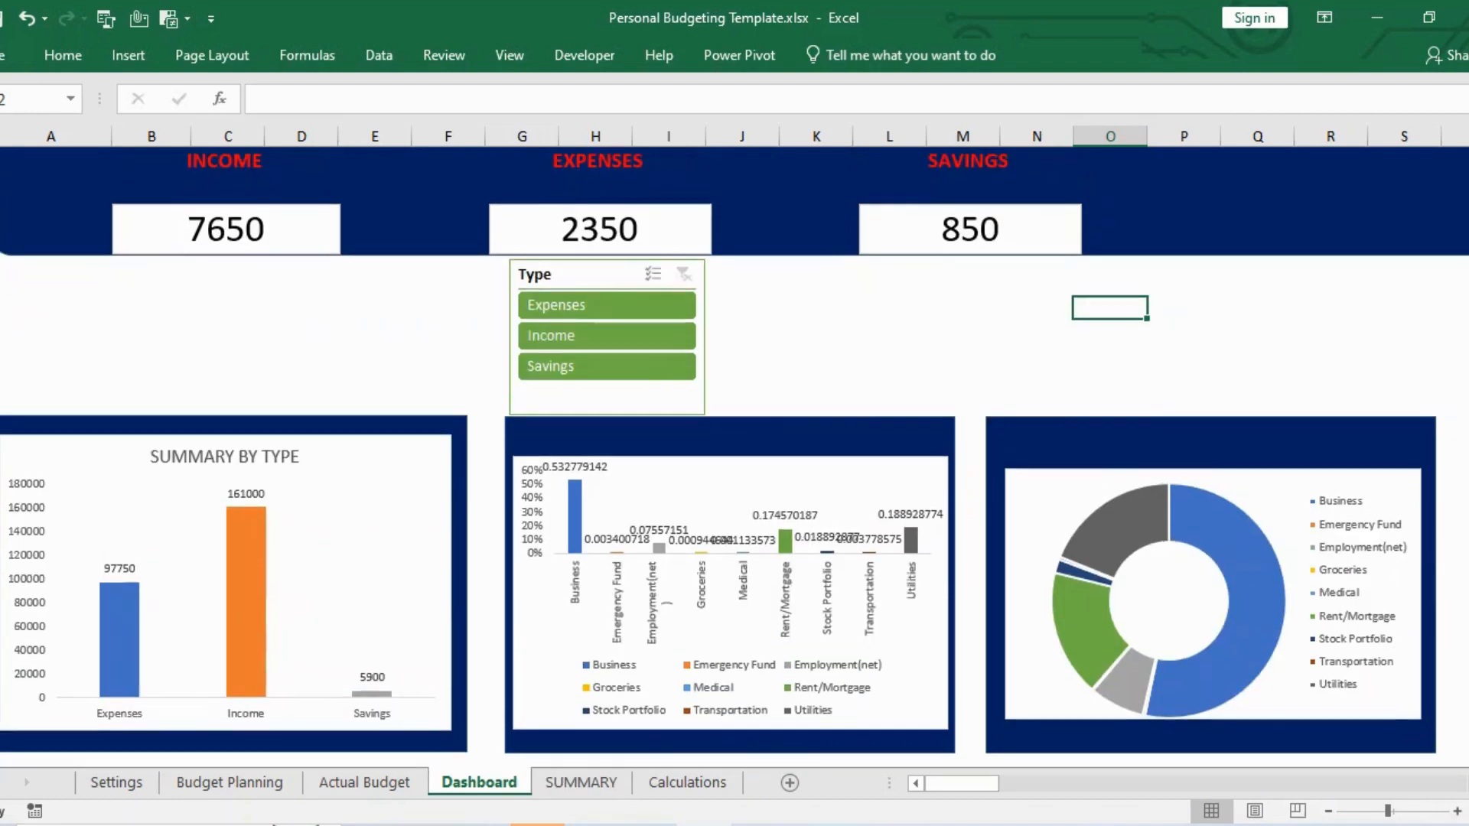
pyautogui.click(582, 783)
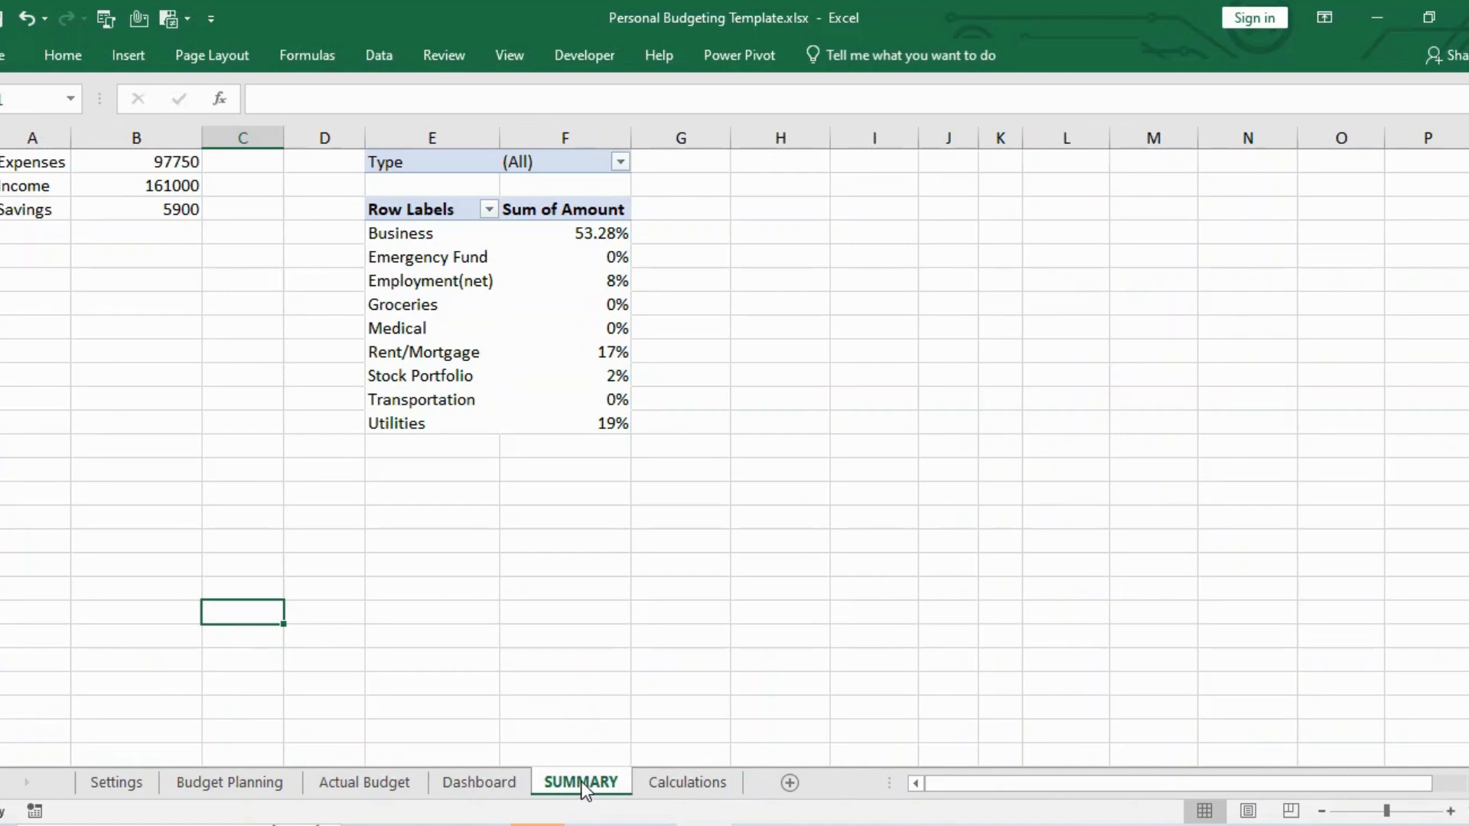
pyautogui.click(413, 360)
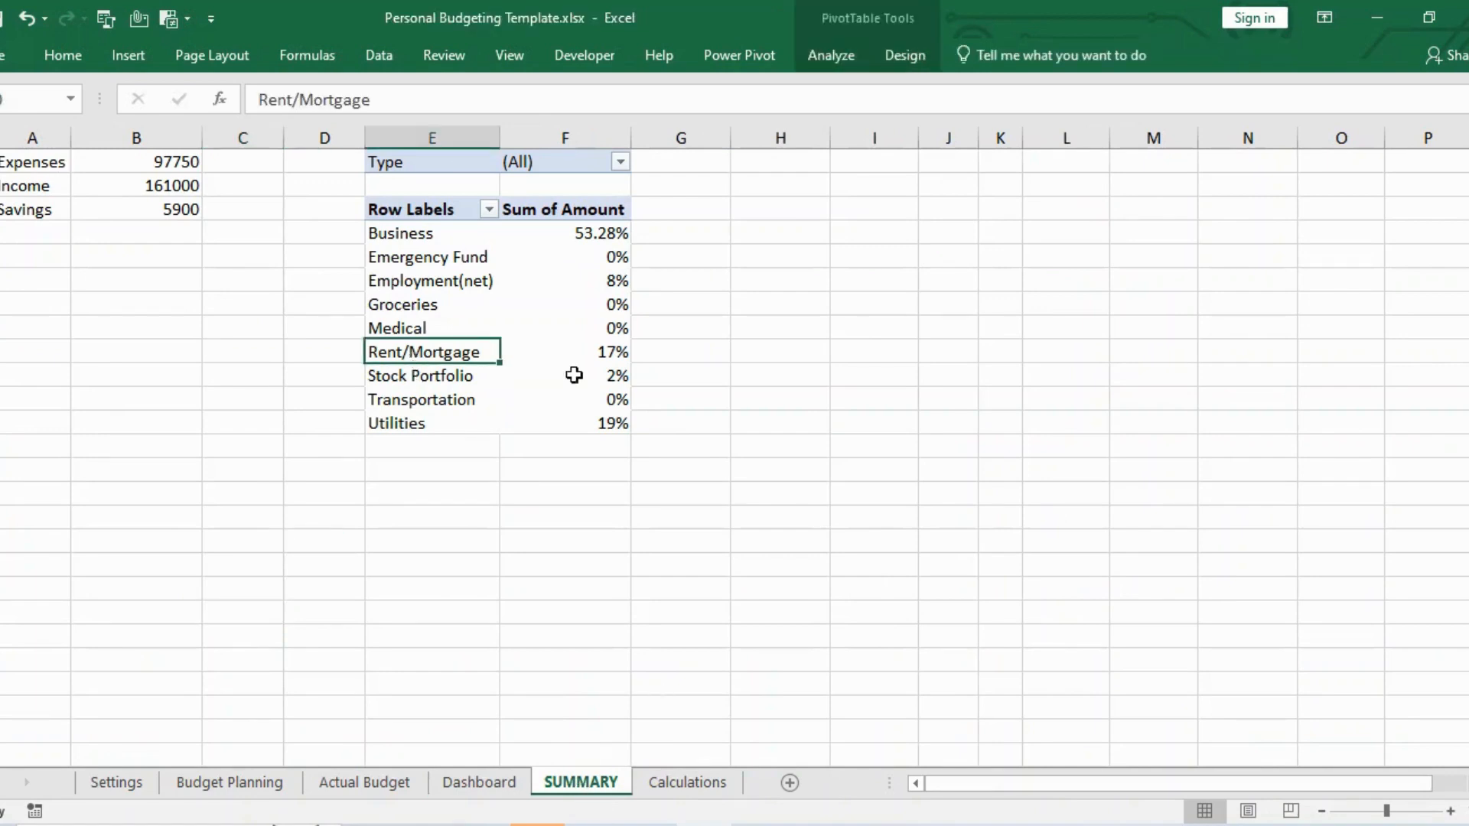
pyautogui.click(847, 55)
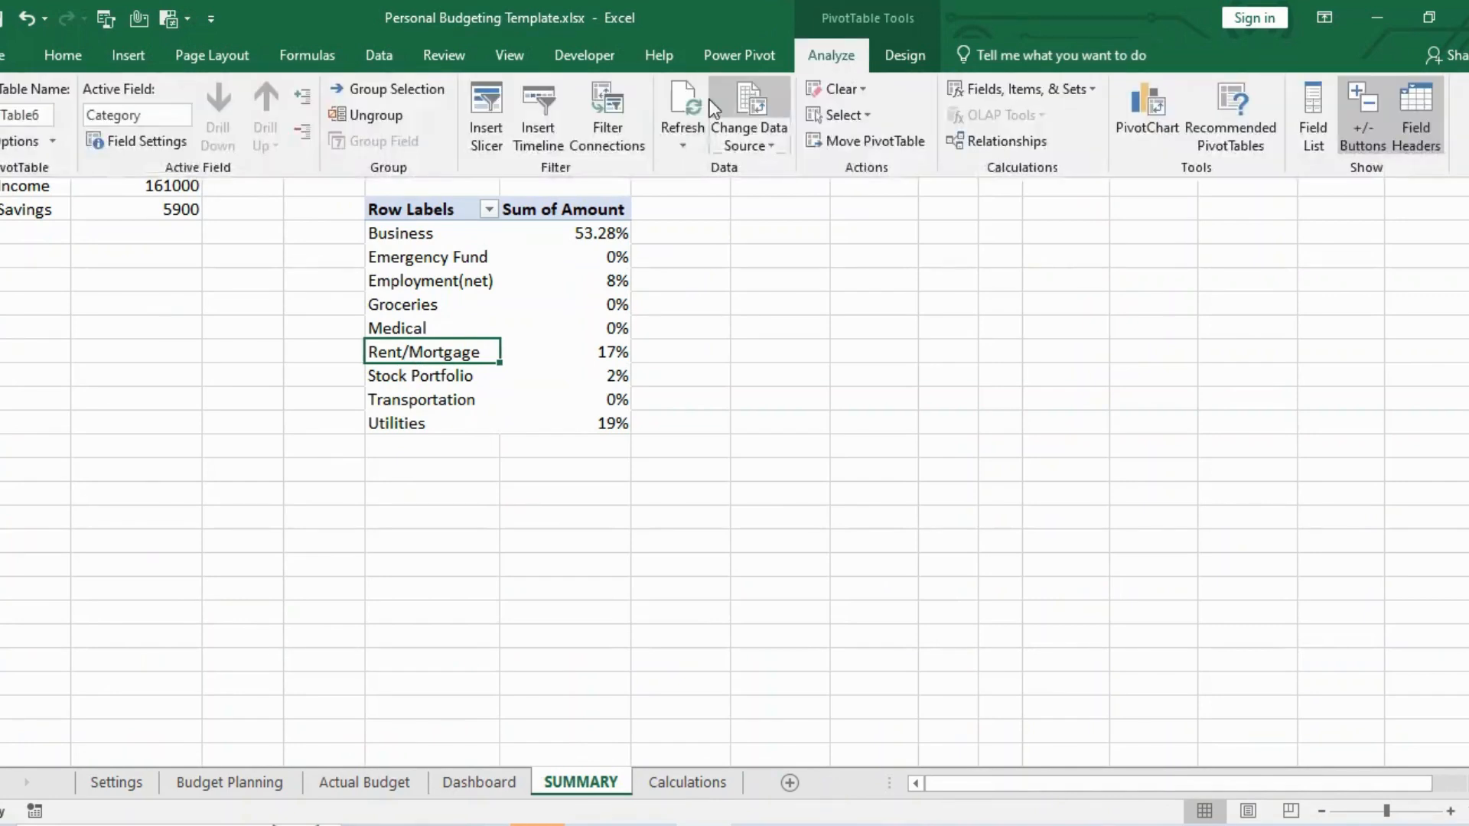
pyautogui.click(676, 129)
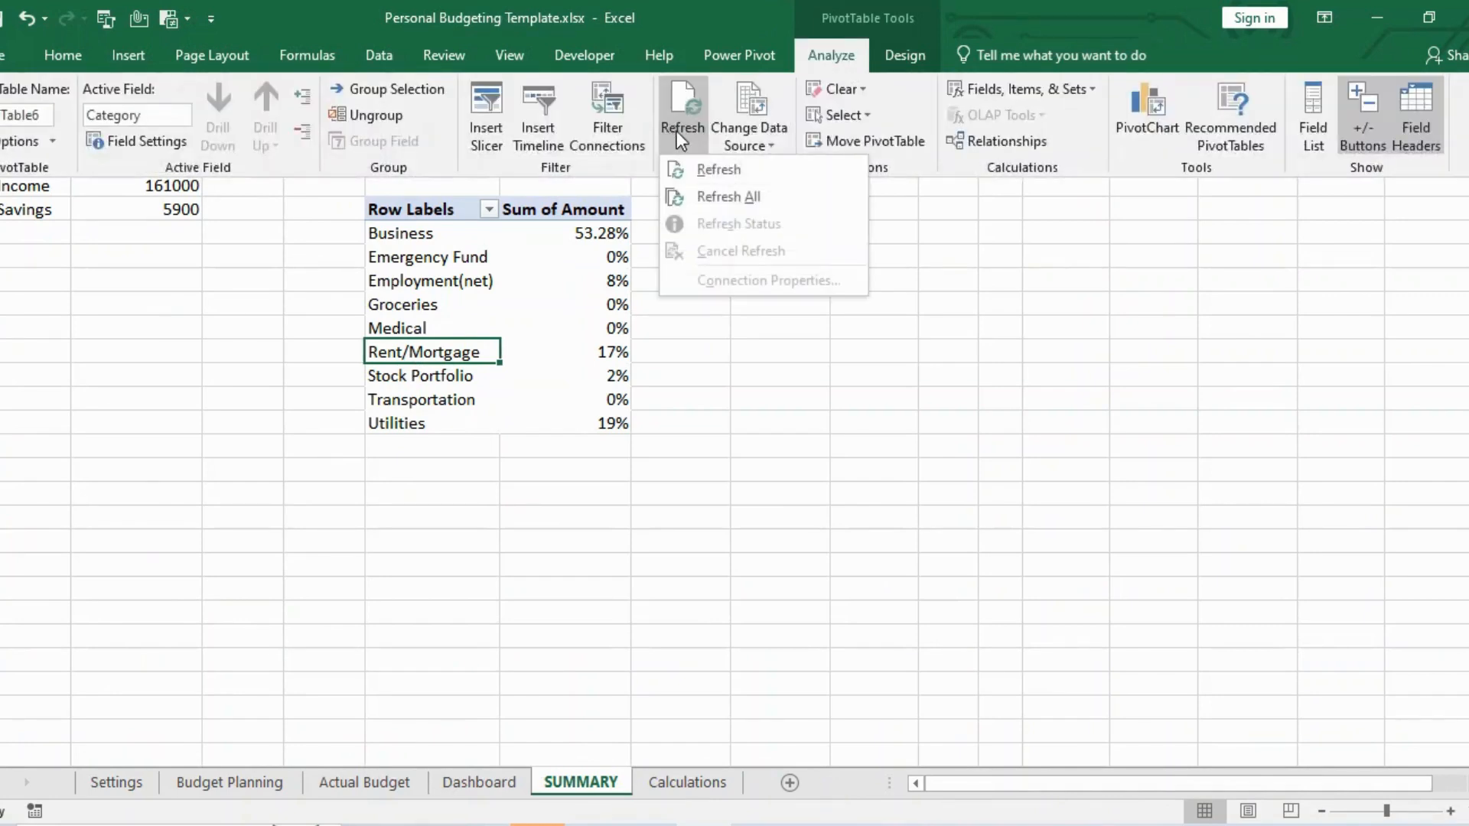
pyautogui.click(717, 197)
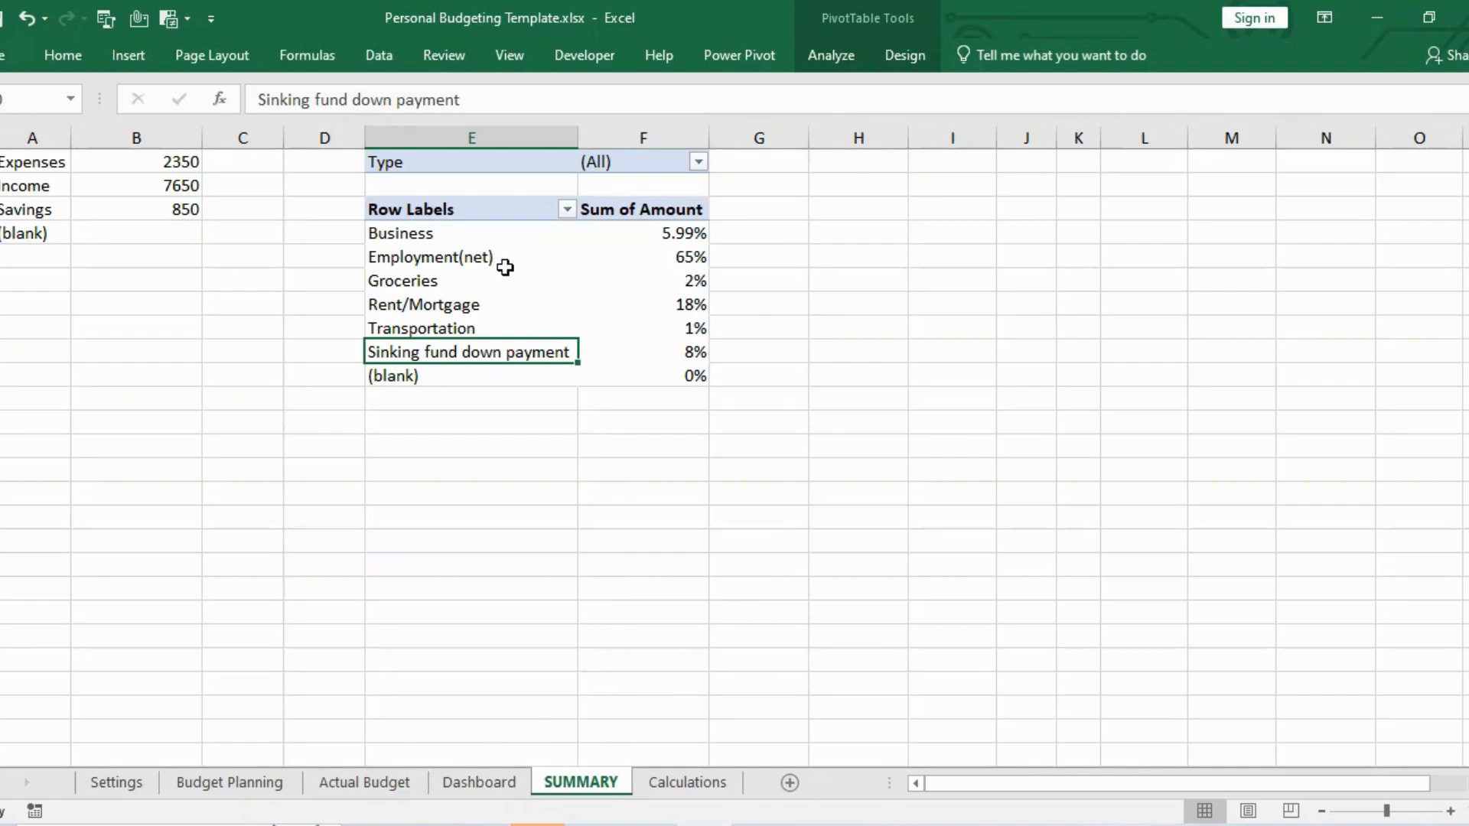
# Run Refresh All once more for the pivot tables on the SUMMARY sheet
pyautogui.click(823, 61)
pyautogui.click(823, 62)
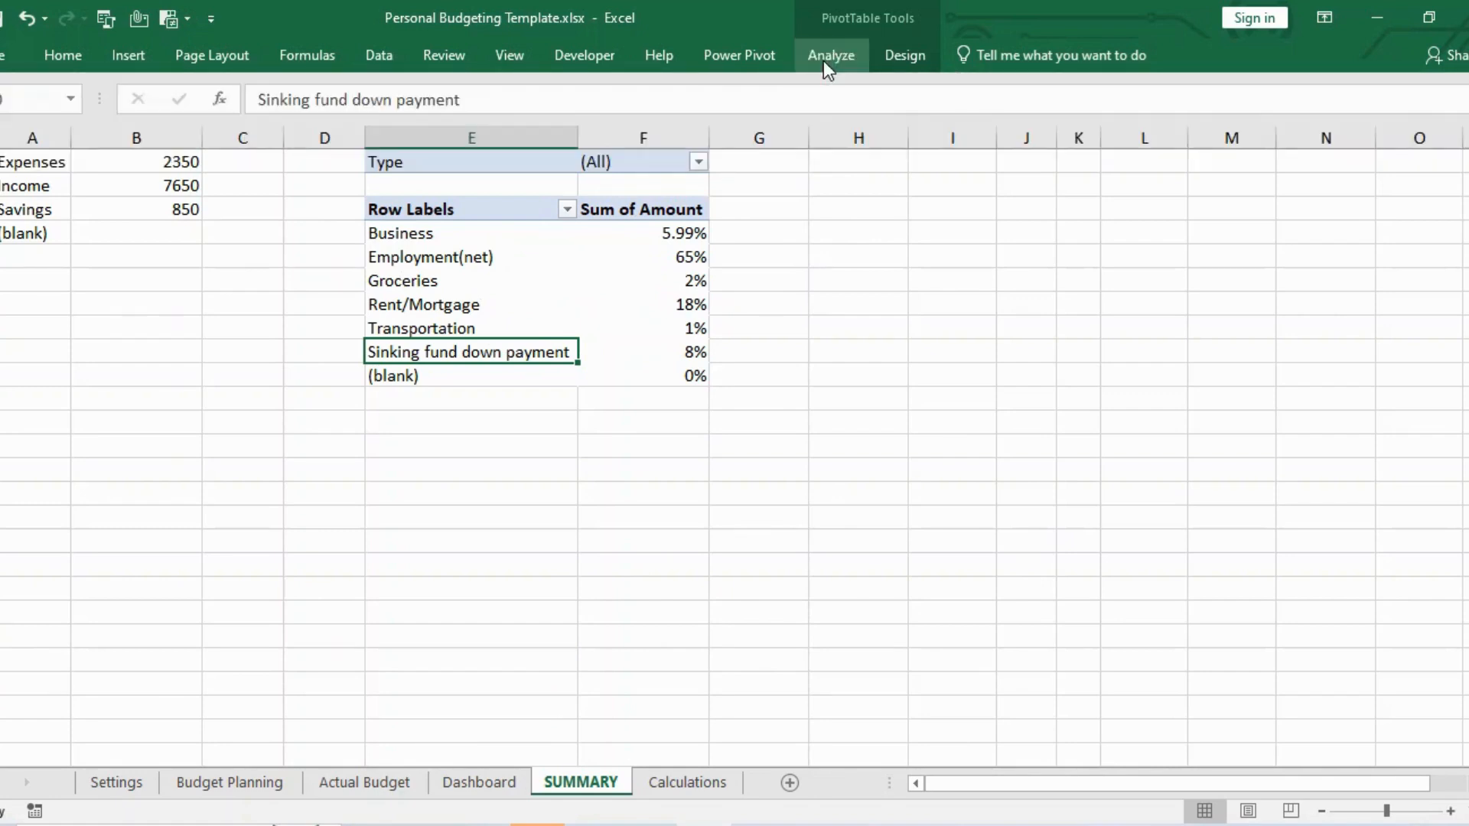
pyautogui.click(823, 61)
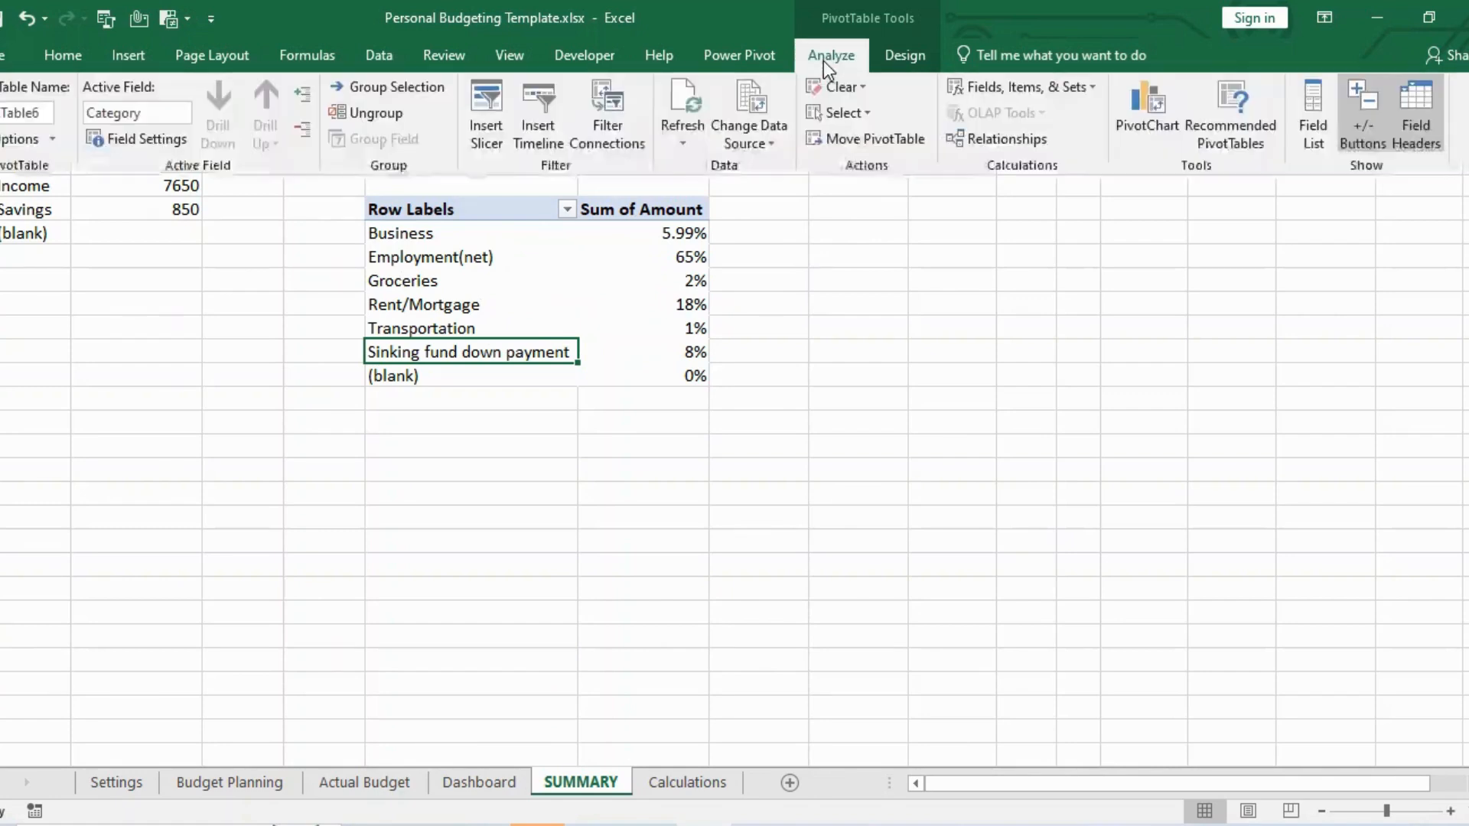
pyautogui.click(686, 135)
pyautogui.click(719, 192)
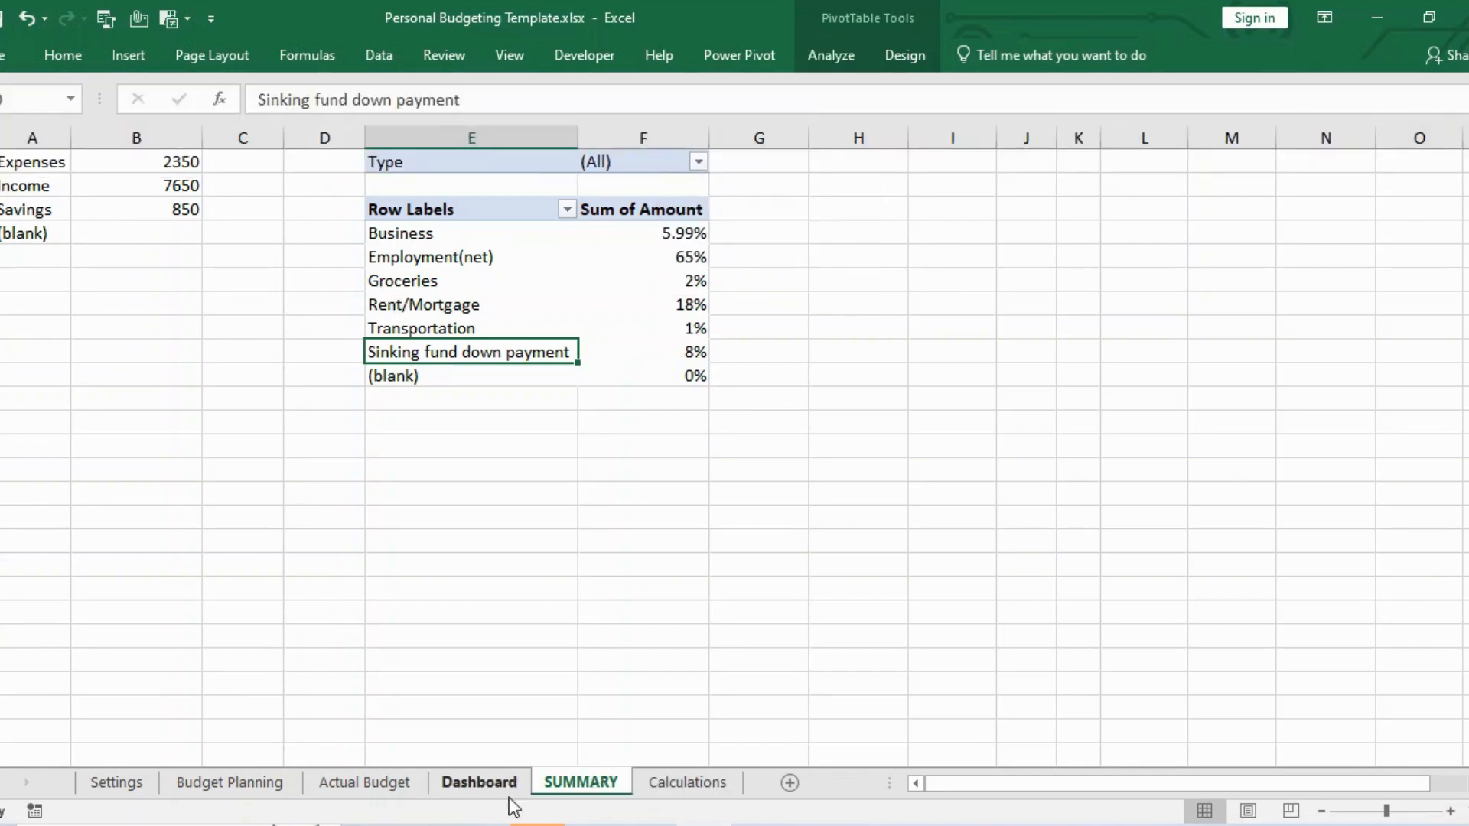
# Examine the refreshed Dashboard charts and filter them to the Income type with the slicer
pyautogui.click(472, 783)
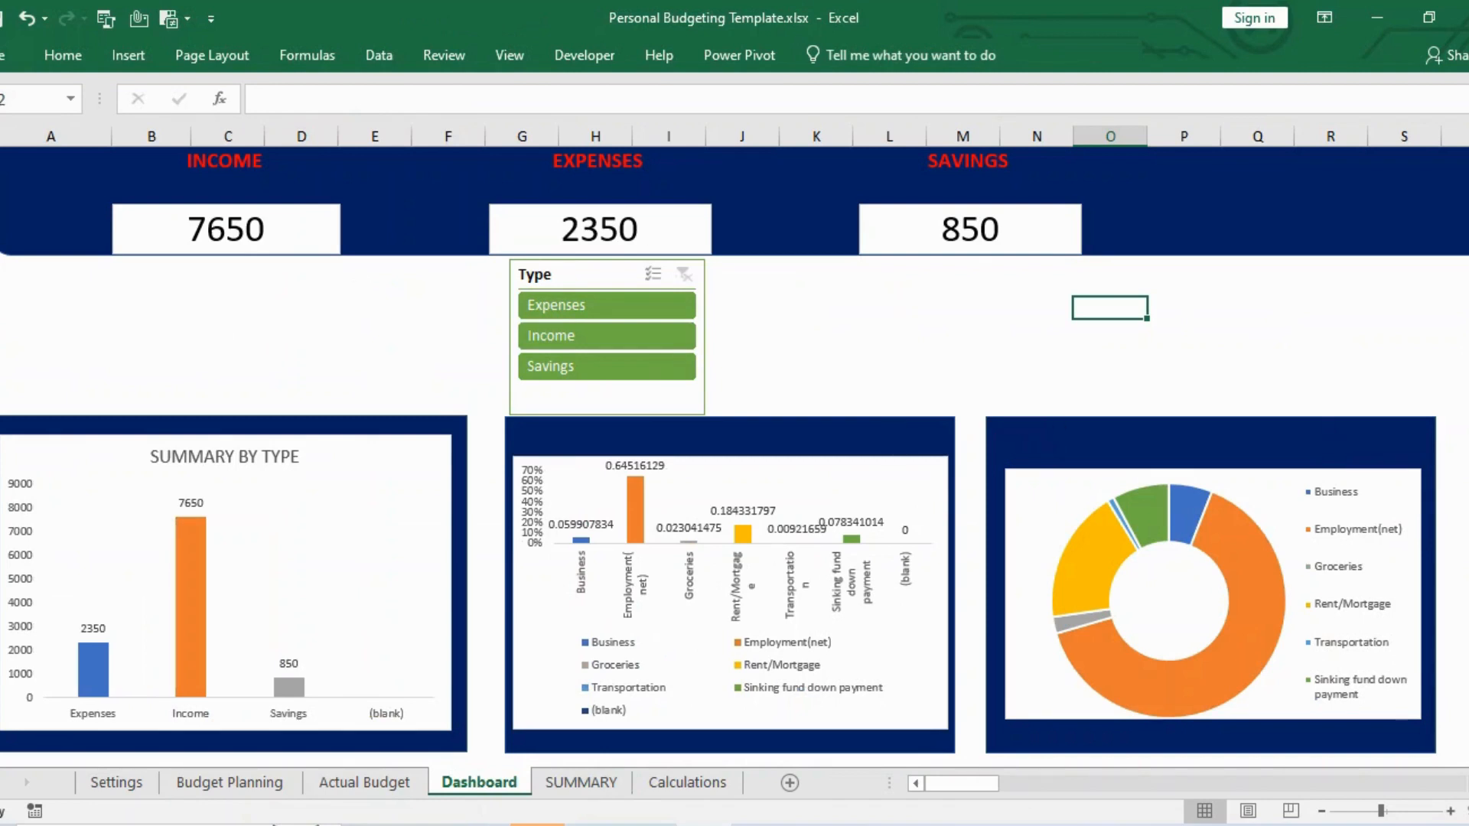
pyautogui.moveTo(1467, 409); pyautogui.dragTo(1468, 421)
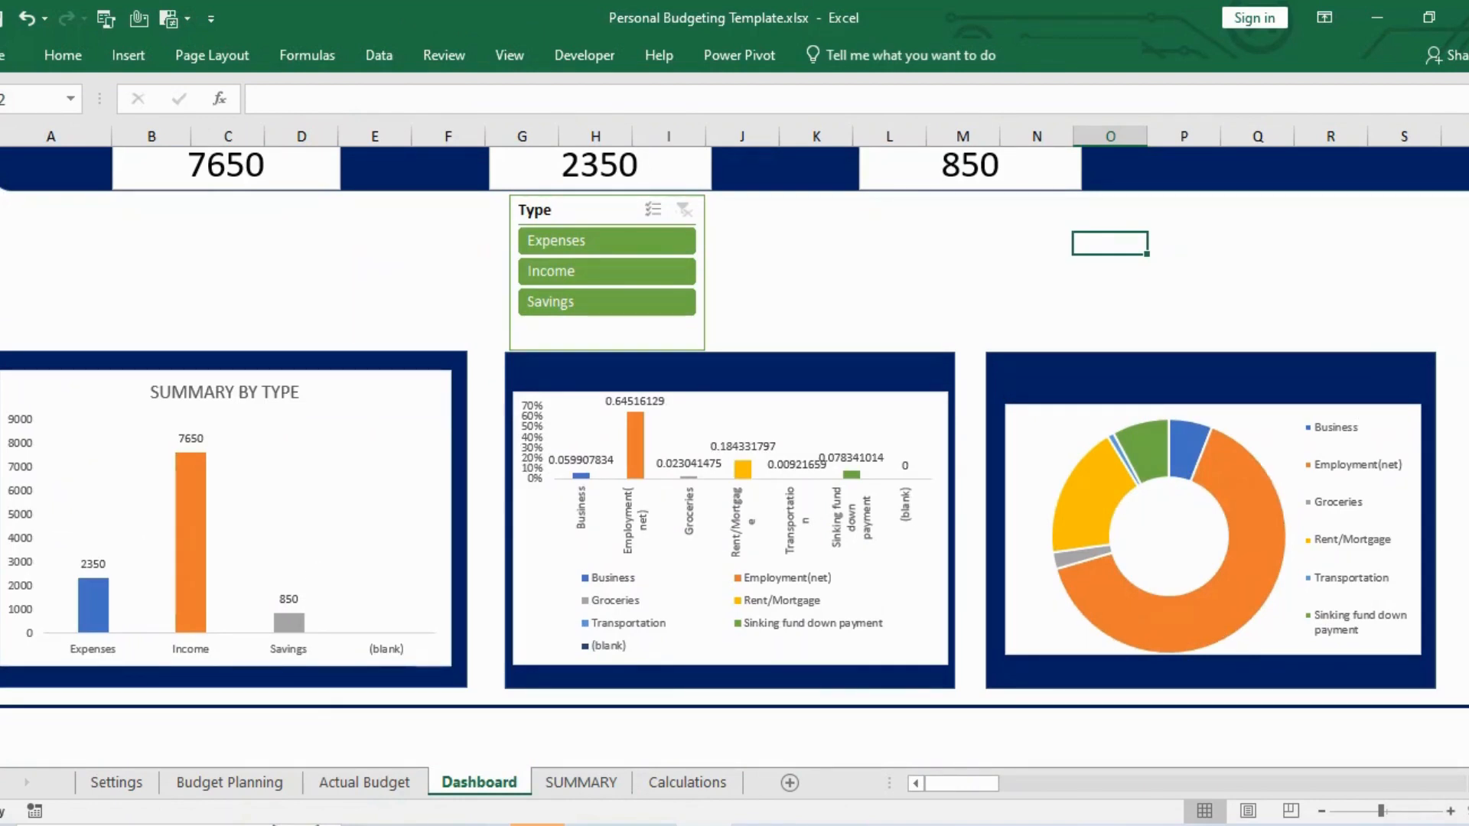
pyautogui.moveTo(1467, 498); pyautogui.dragTo(1467, 498)
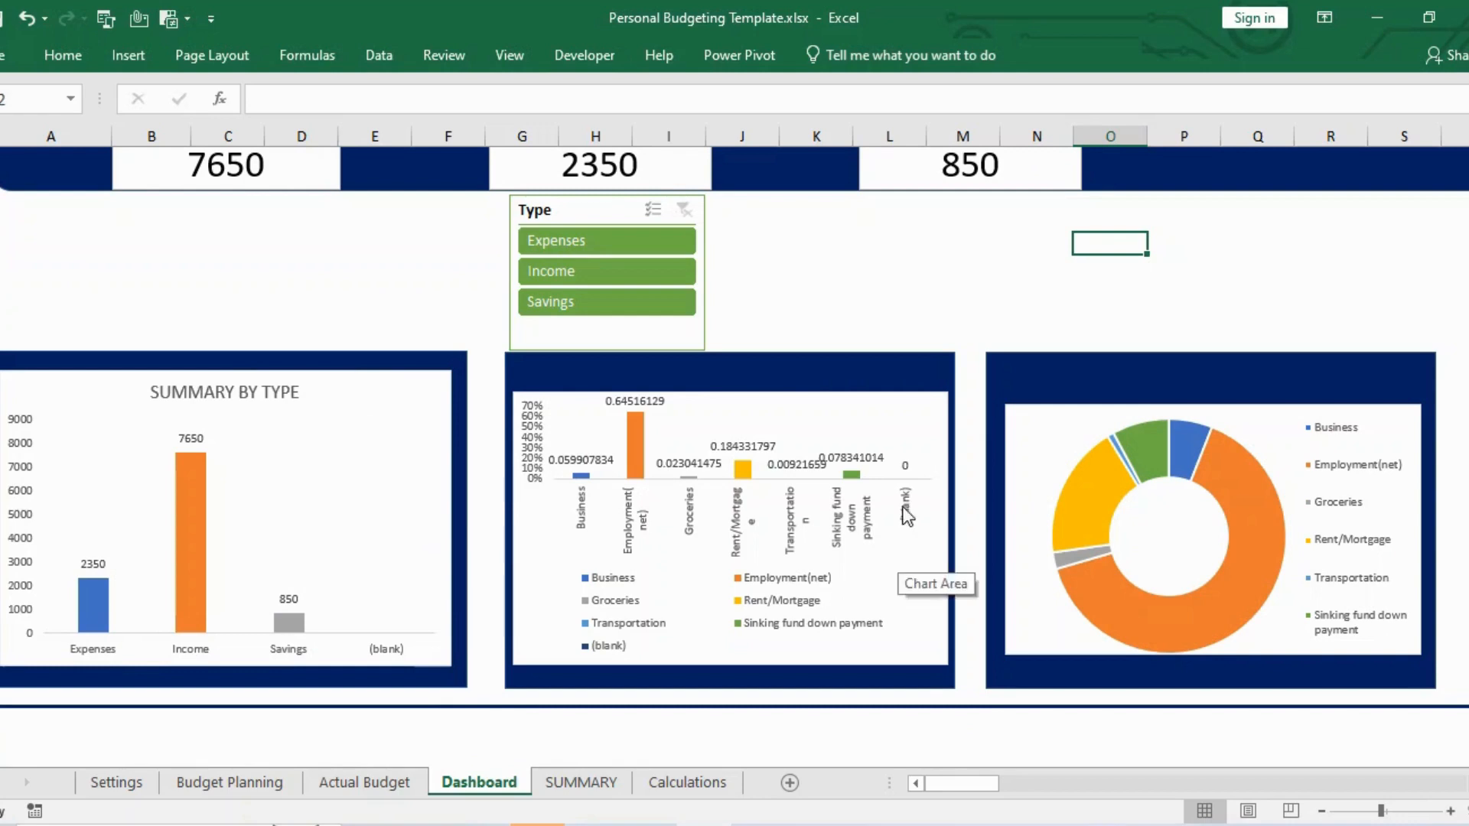
pyautogui.moveTo(1435, 459); pyautogui.dragTo(1435, 445)
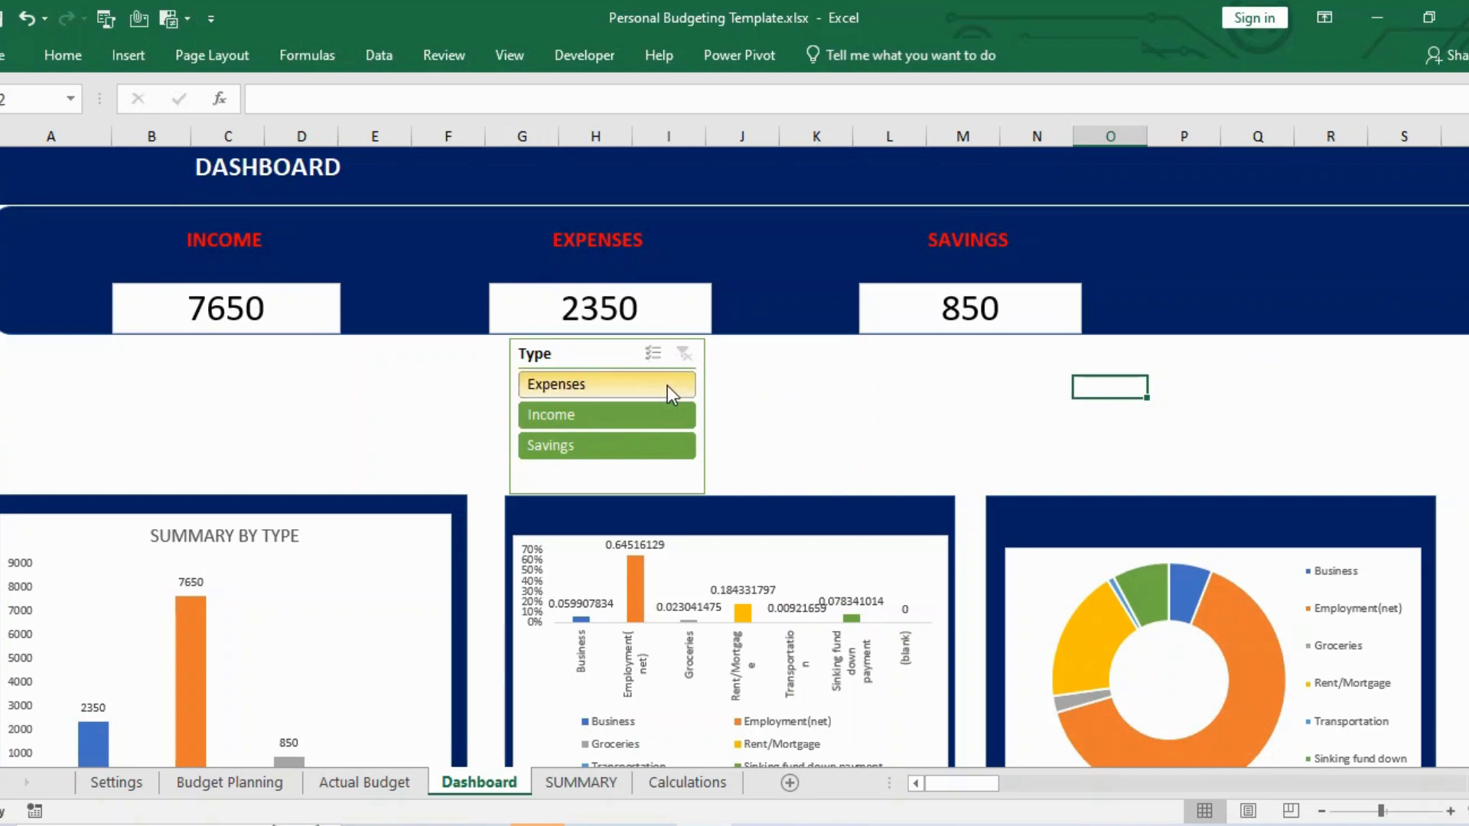
pyautogui.scroll(-1, 735, 459)
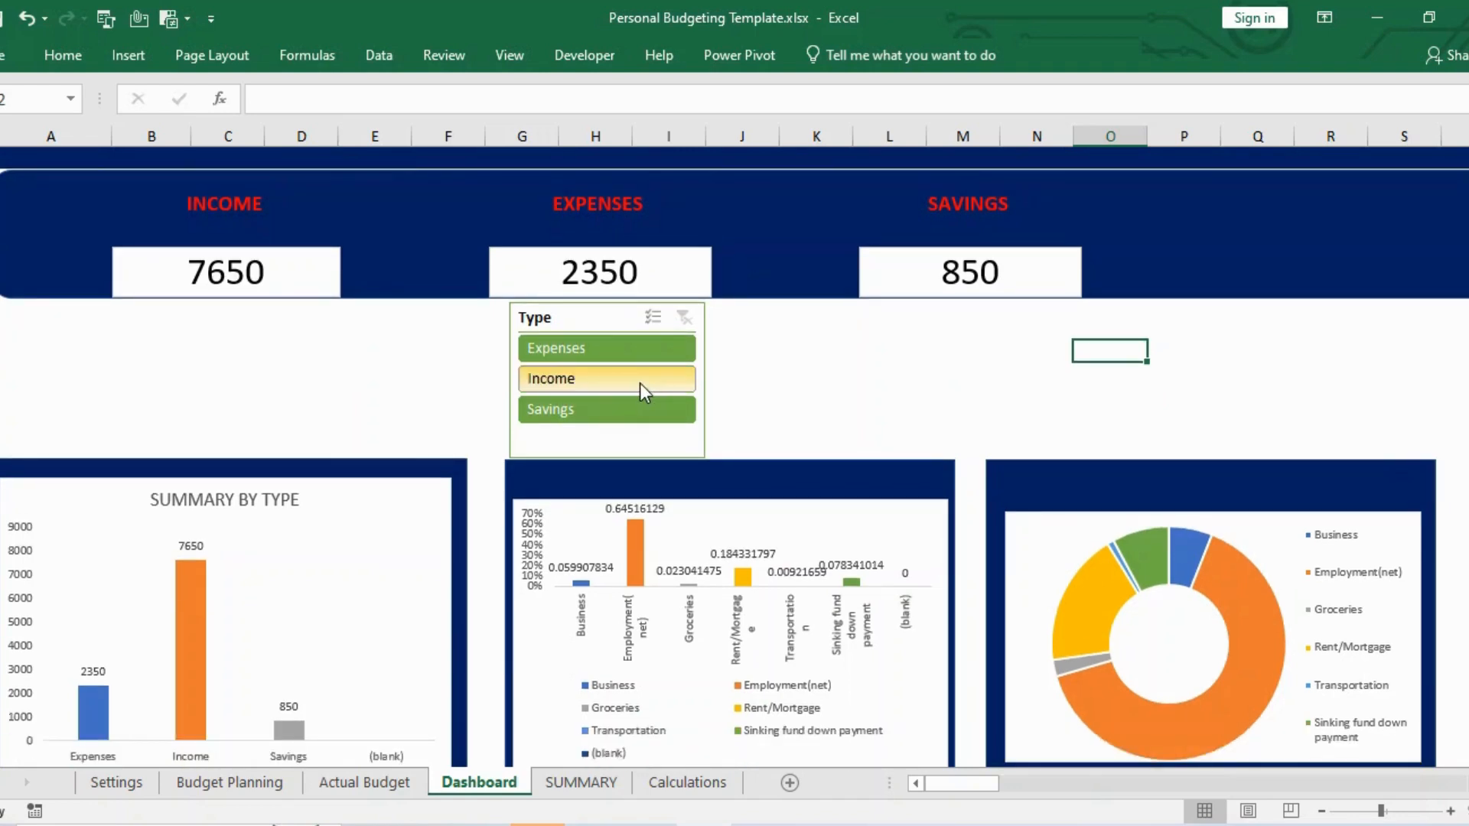
pyautogui.click(639, 382)
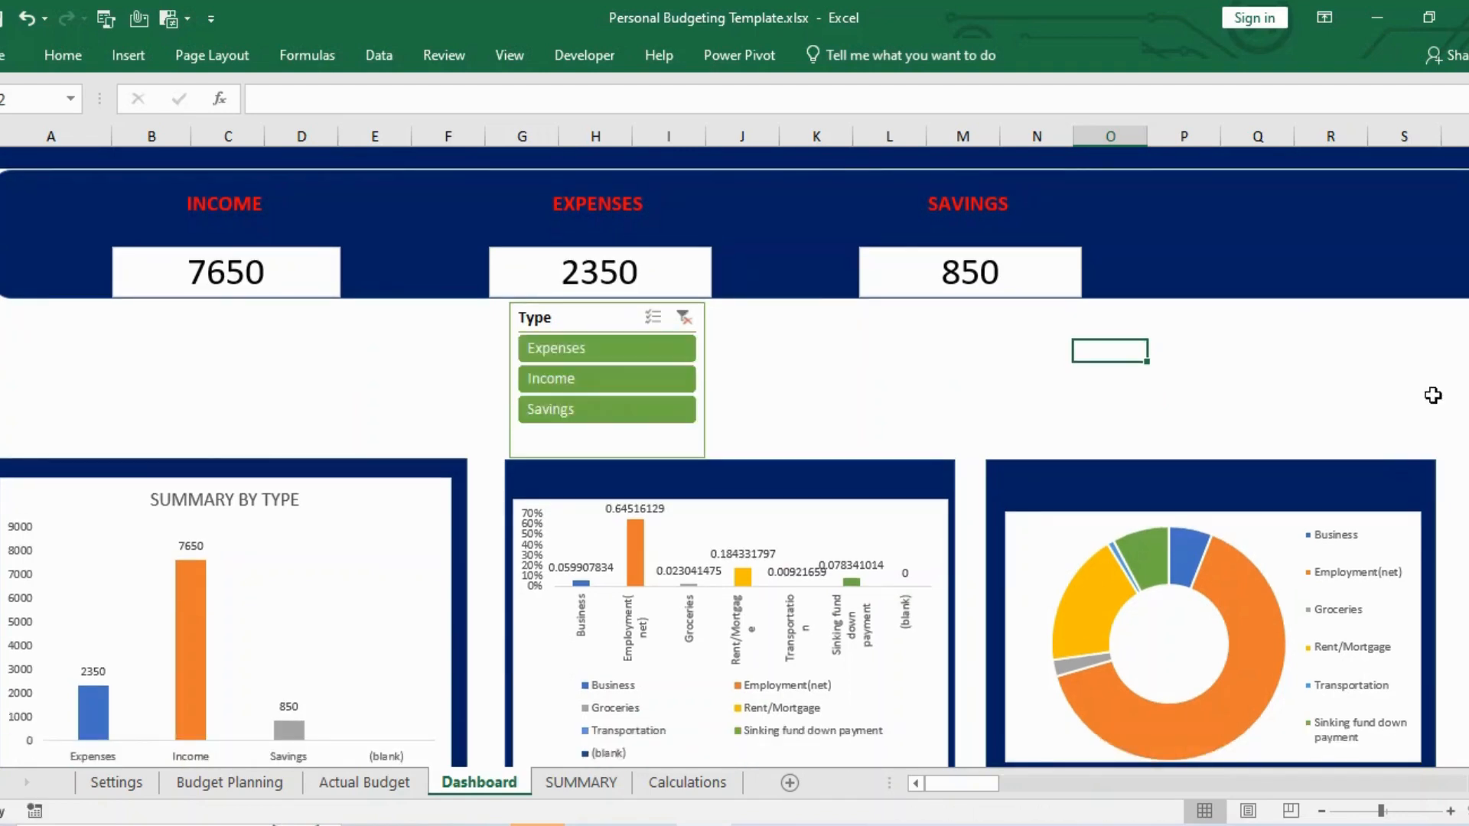
pyautogui.scroll(-1, 734, 459)
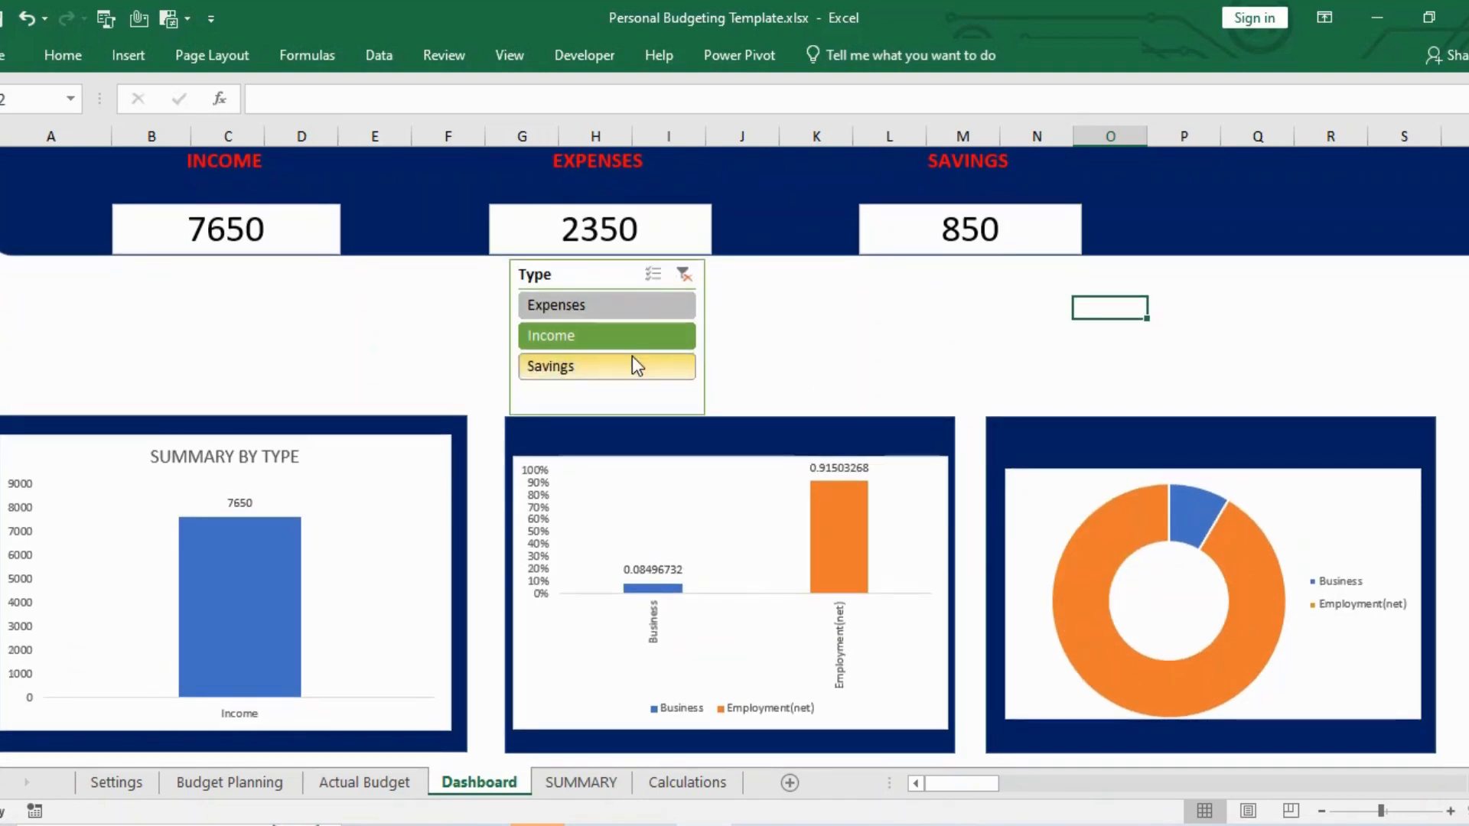
# Filter the Dashboard charts to Expenses to examine the breakdown, and clear the Type filter to show all types
pyautogui.click(623, 304)
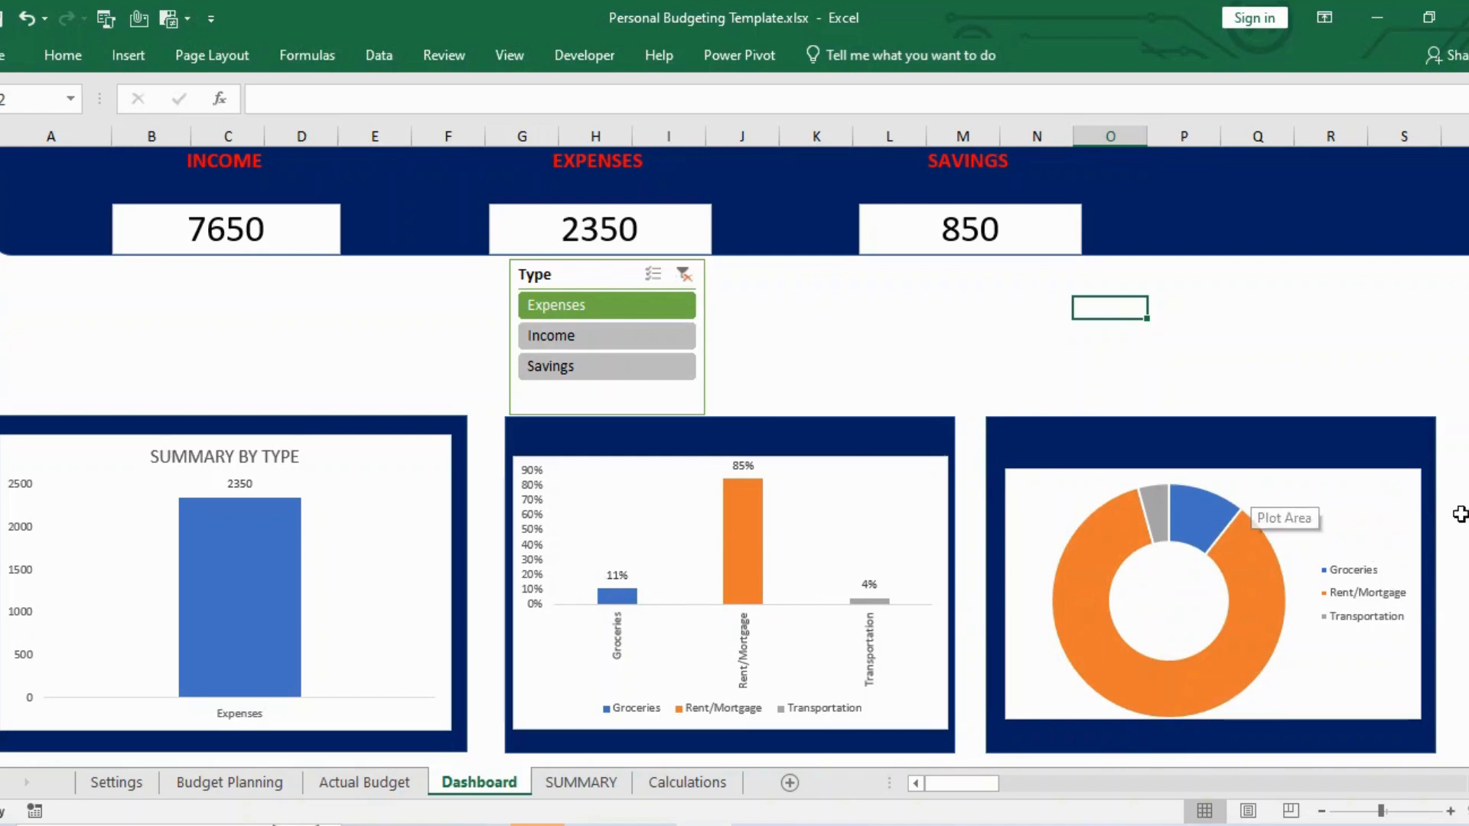
pyautogui.moveTo(1468, 552); pyautogui.dragTo(1468, 580)
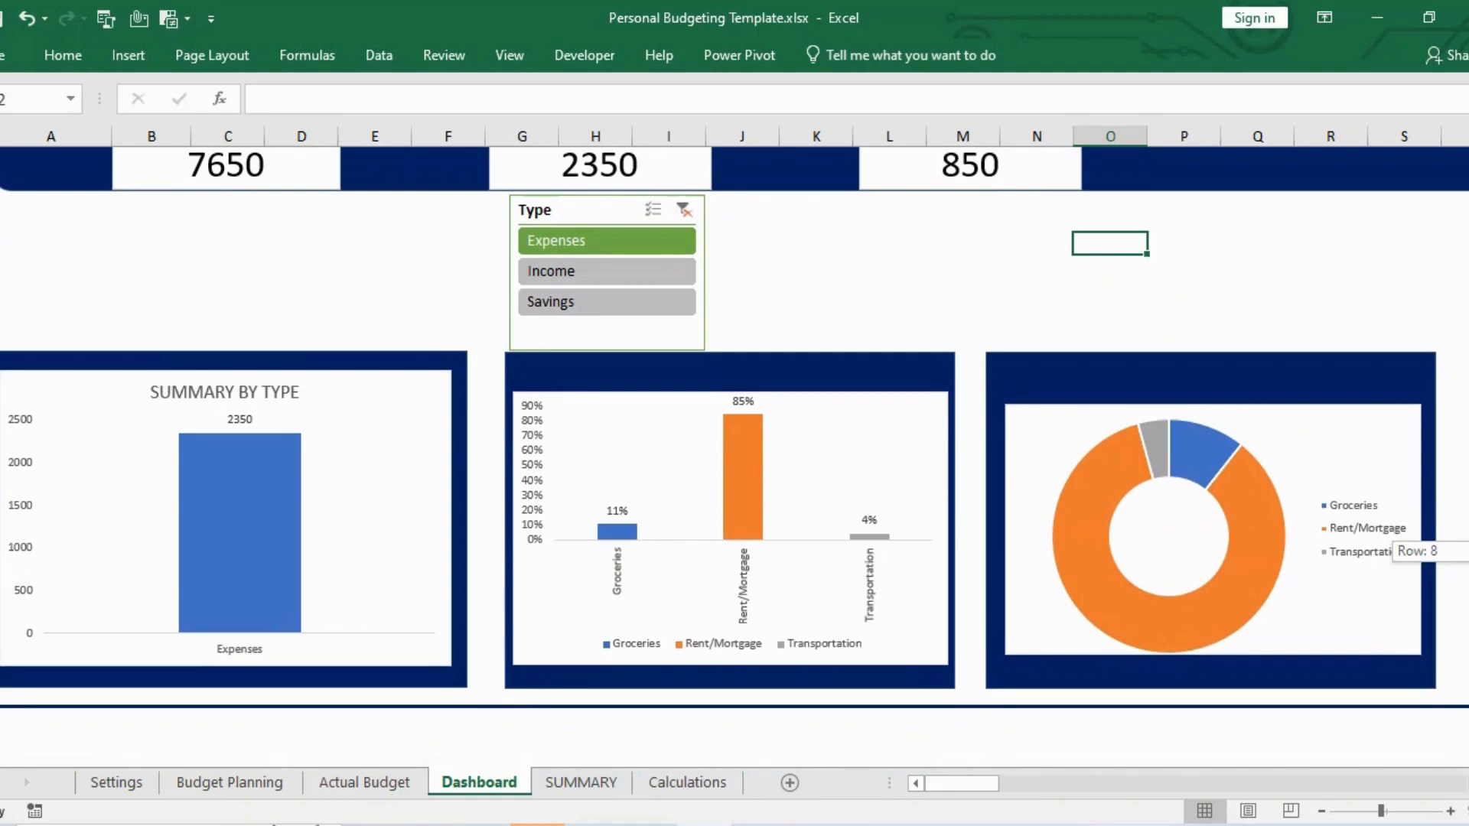
pyautogui.moveTo(1468, 552)
pyautogui.mouseDown()
pyautogui.moveTo(1468, 652)
pyautogui.moveTo(1468, 536)
pyautogui.mouseUp()
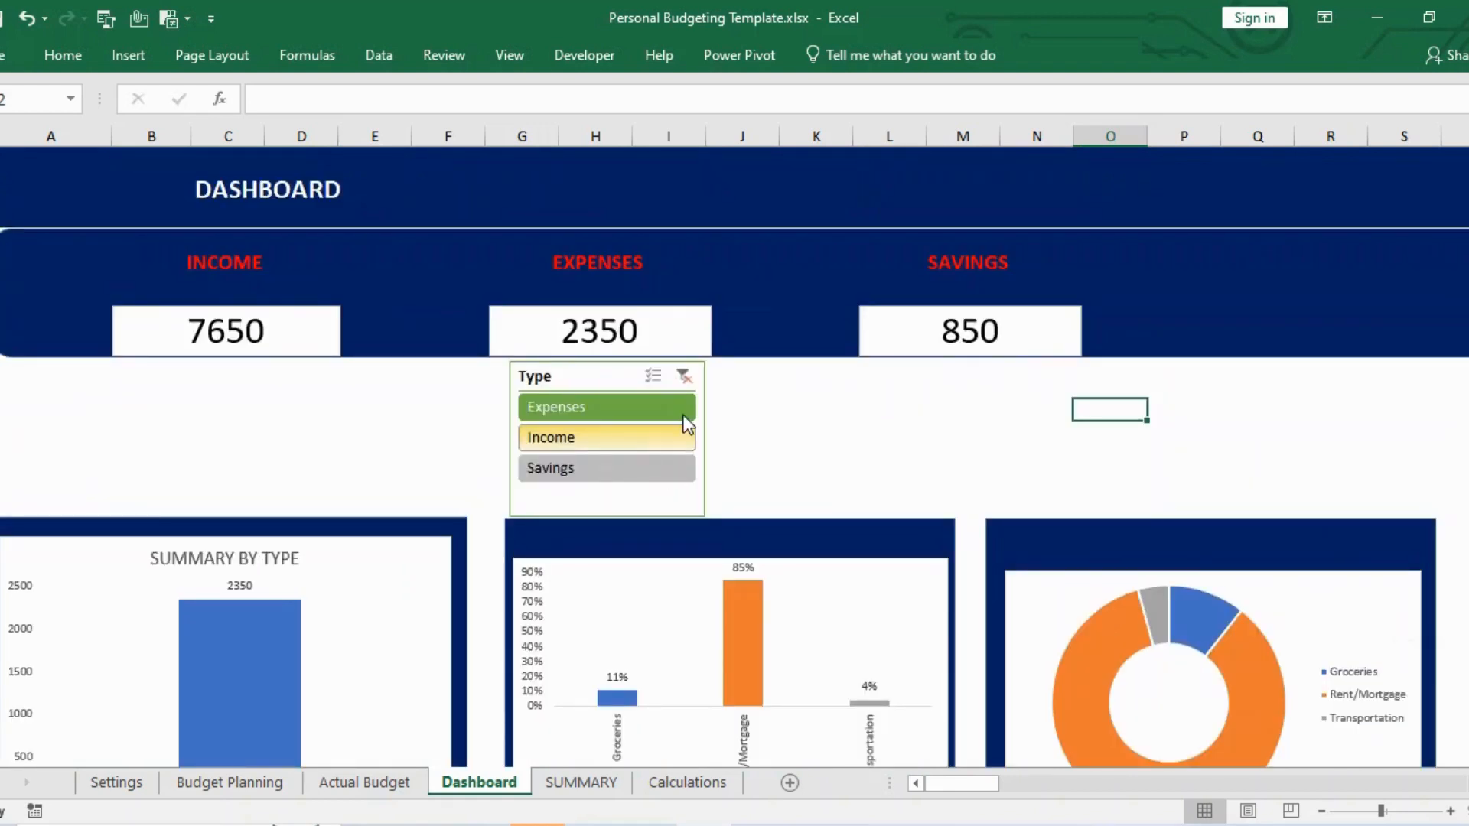
pyautogui.click(685, 376)
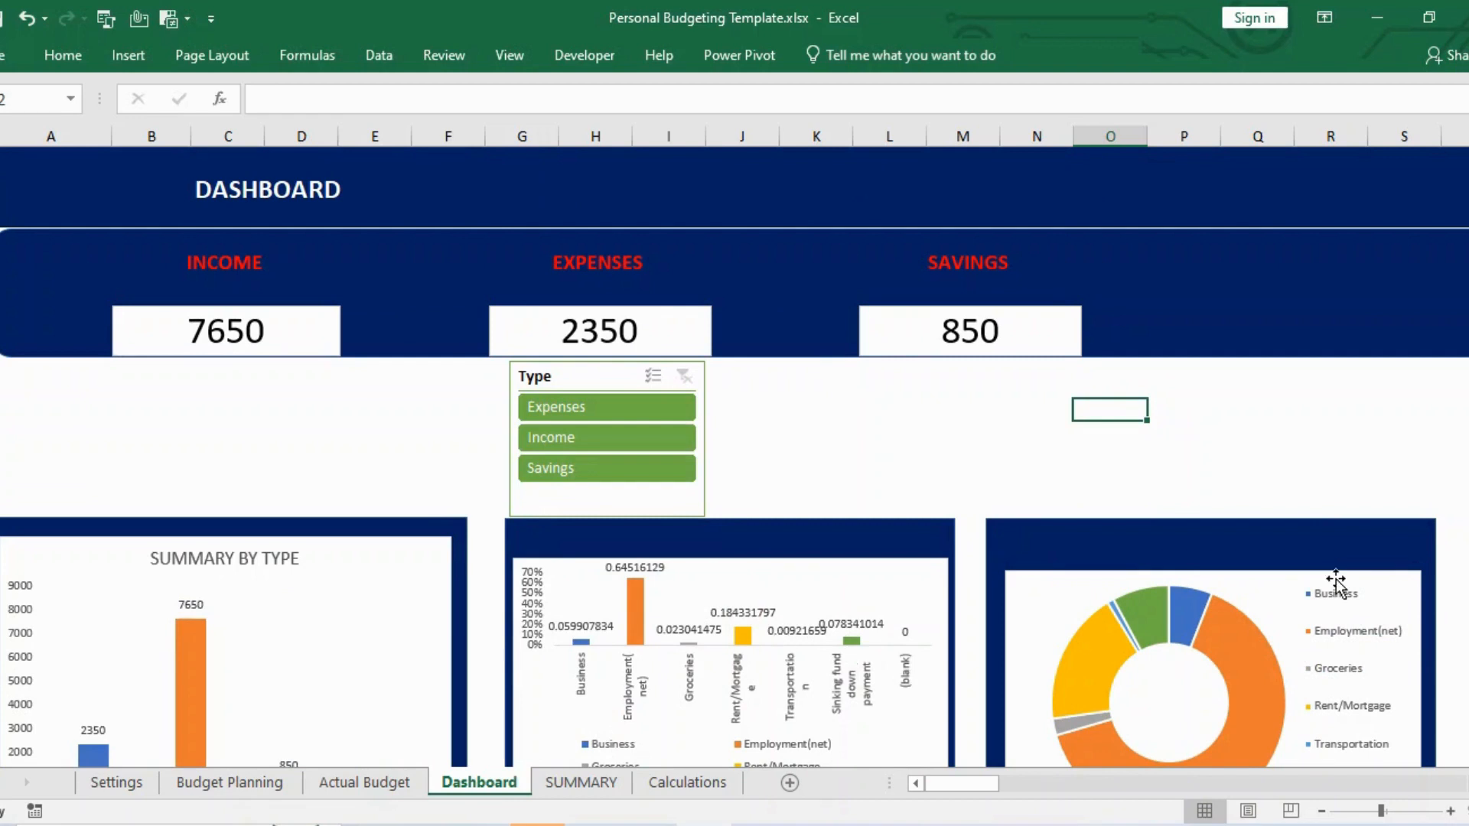
pyautogui.moveTo(1468, 380); pyautogui.dragTo(1468, 428)
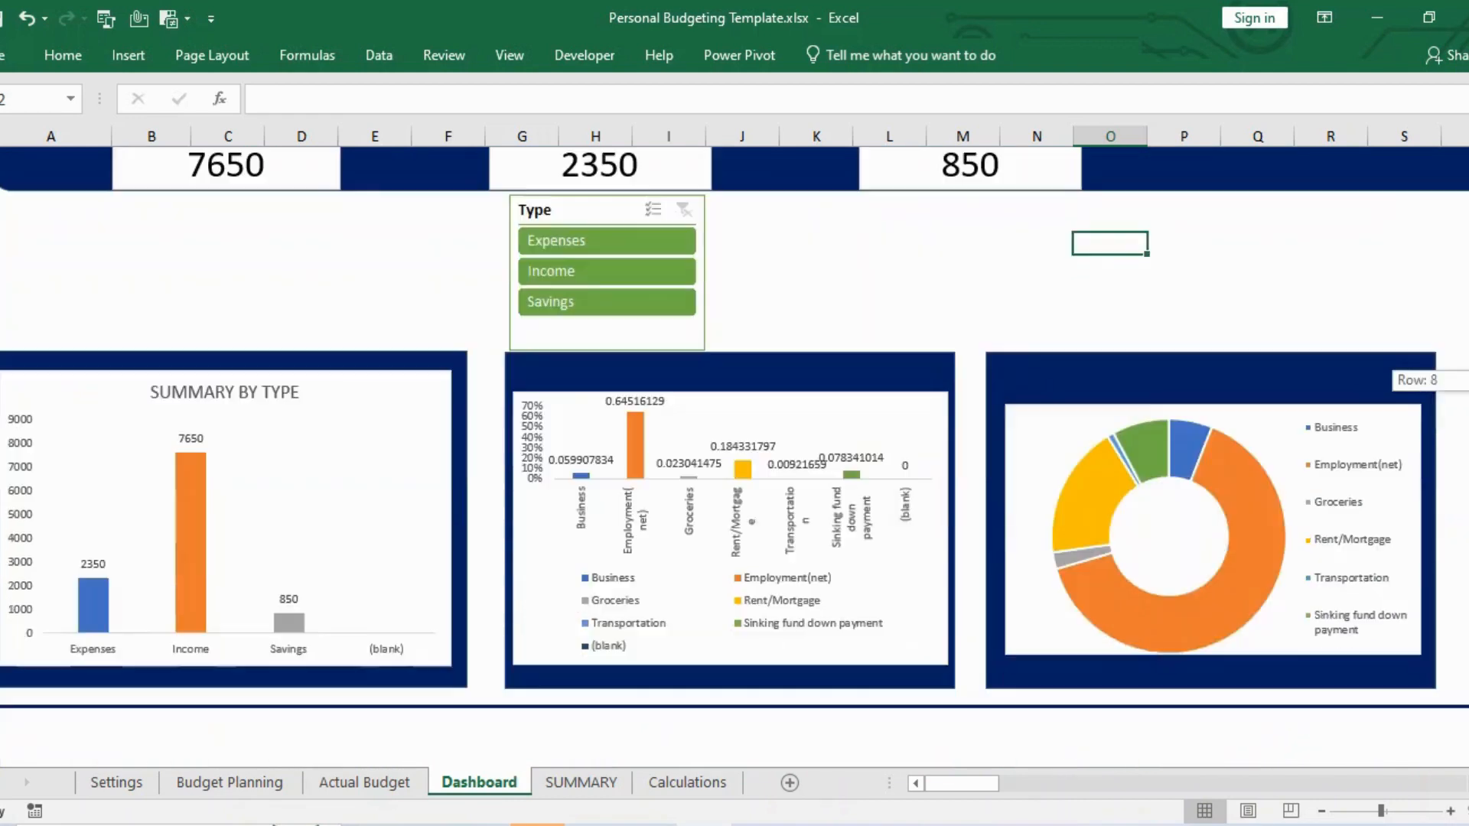
# Check the tracking figures and totals on the Calculations sheet, and return to the records on the Actual Budget sheet
pyautogui.click(670, 779)
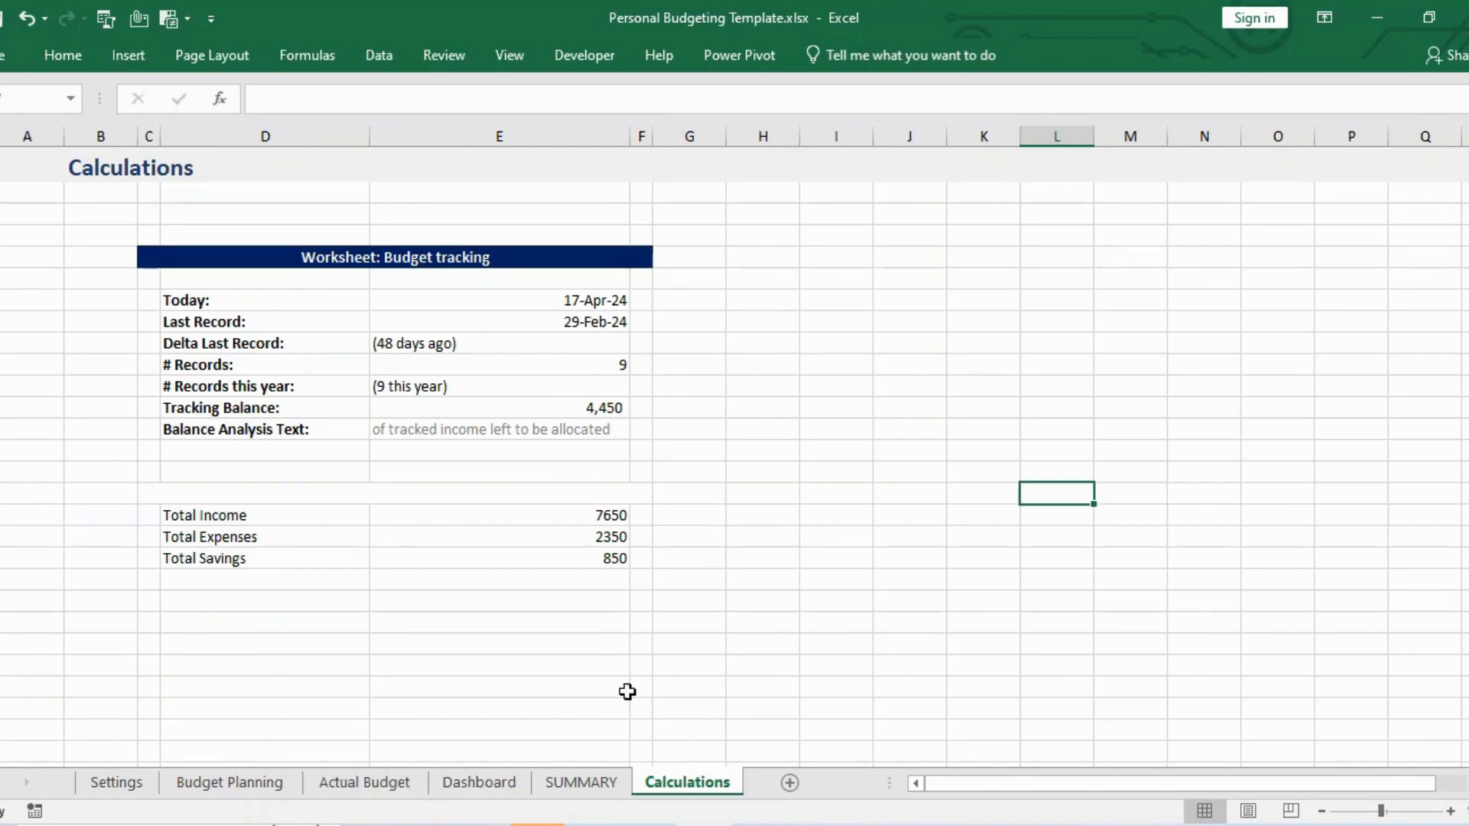
pyautogui.click(376, 783)
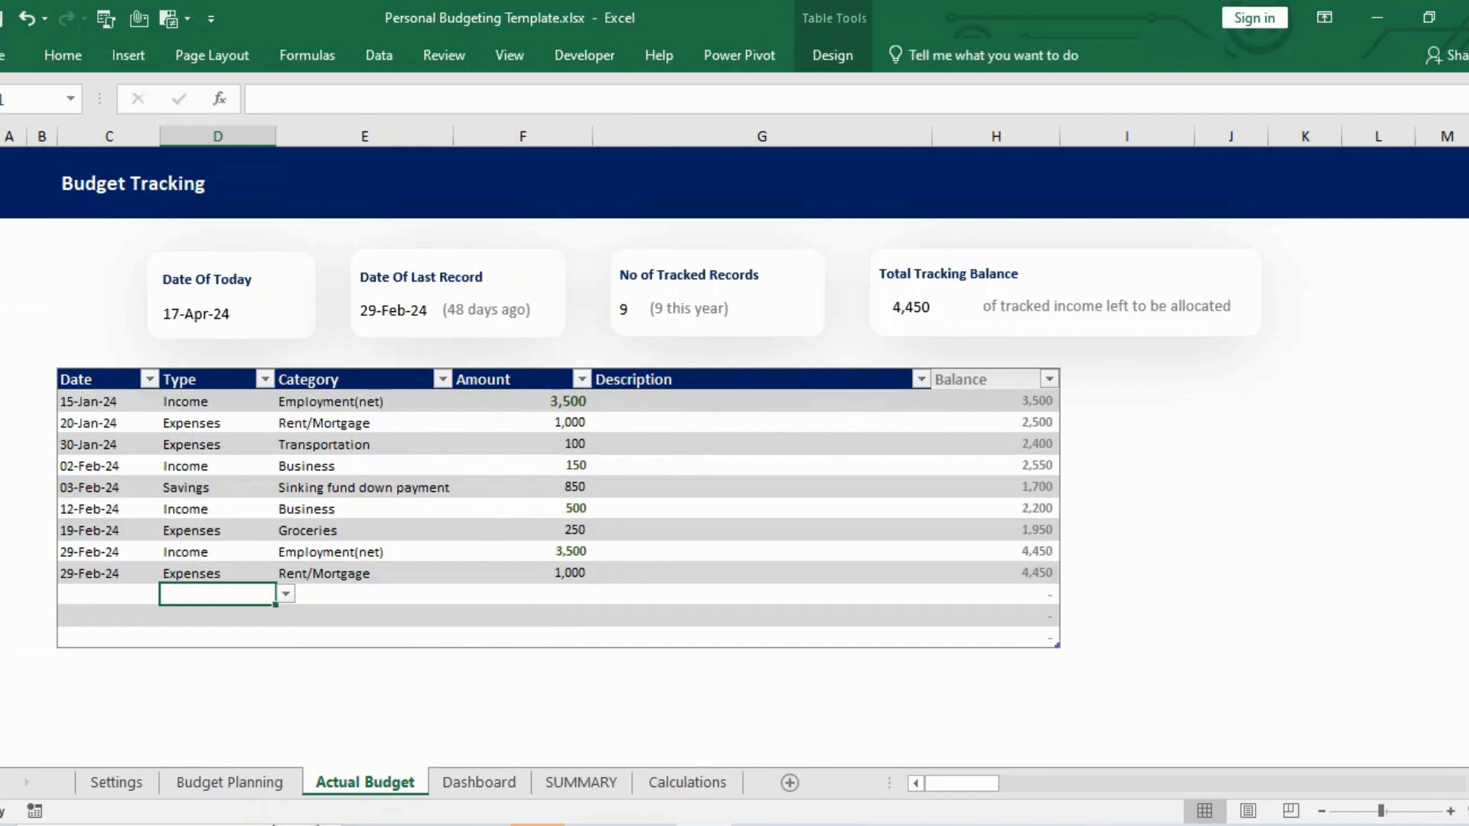
pyautogui.moveTo(1468, 636); pyautogui.dragTo(1468, 644)
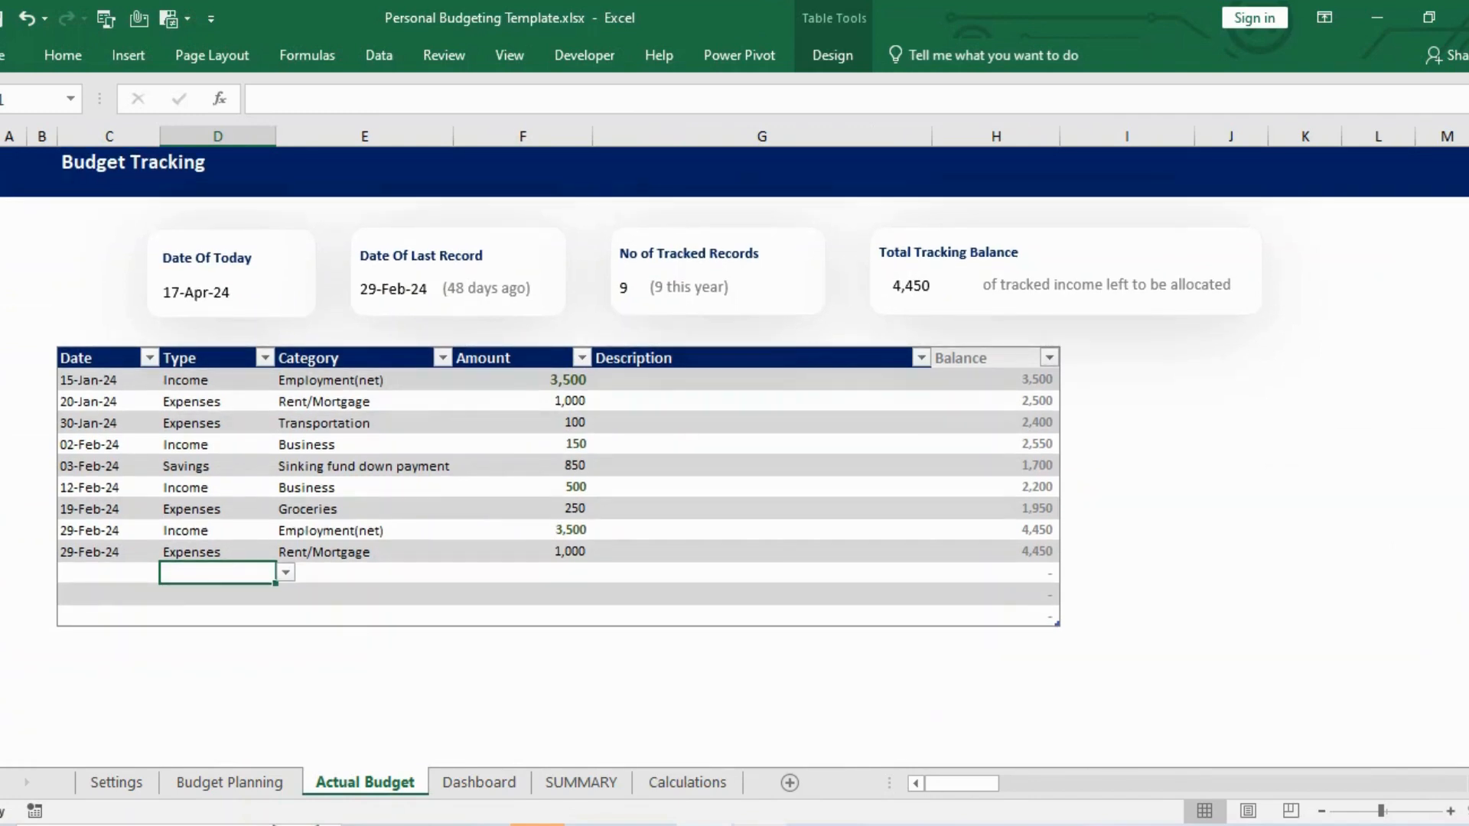
pyautogui.moveTo(759, 825)
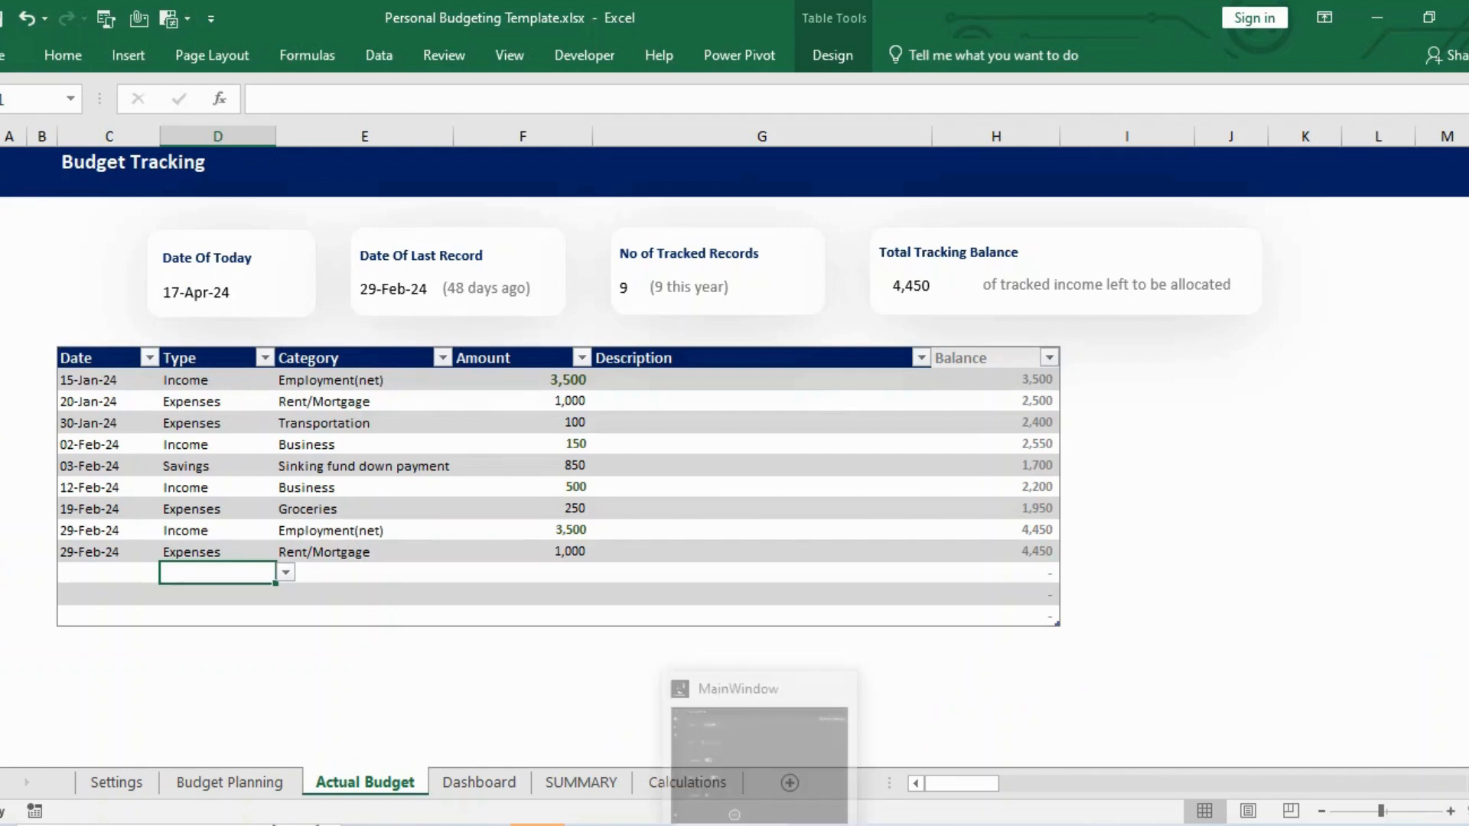